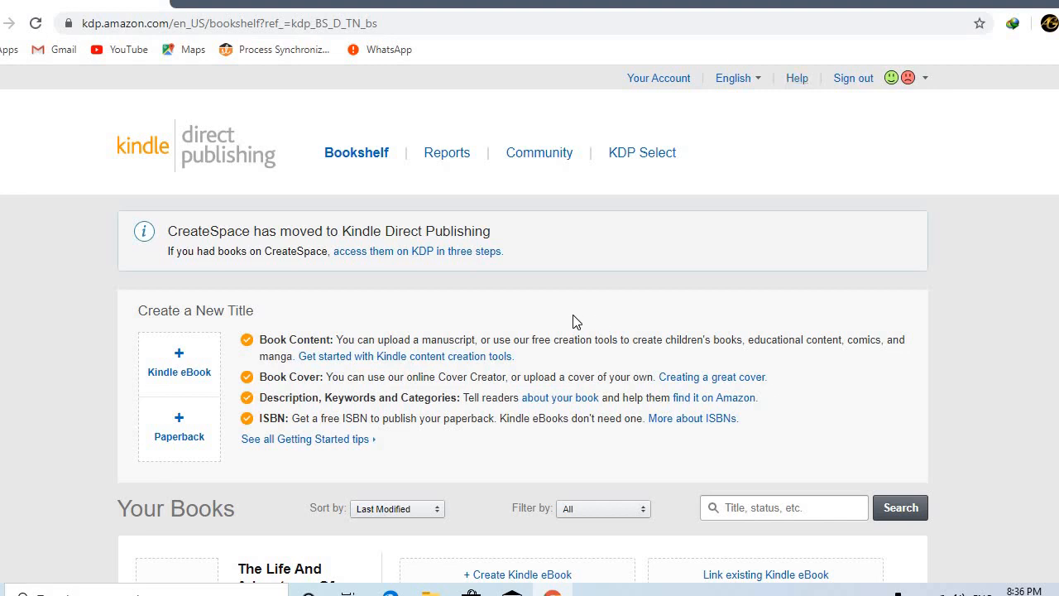
Step: Start creating a new paperback title from the bookshelf and sign in with the saved account password
left_click(358, 157)
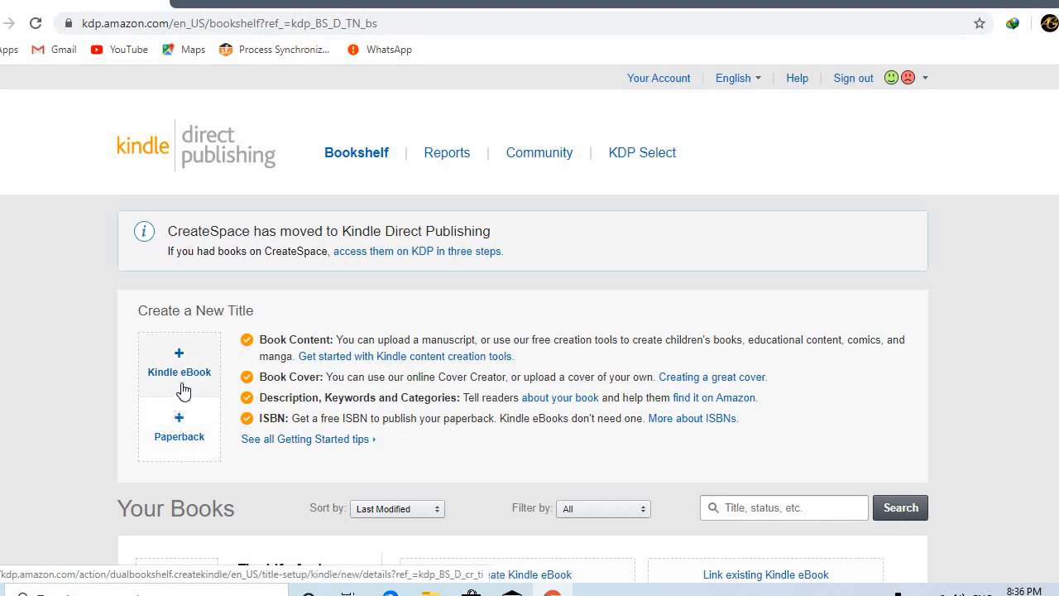
left_click(182, 453)
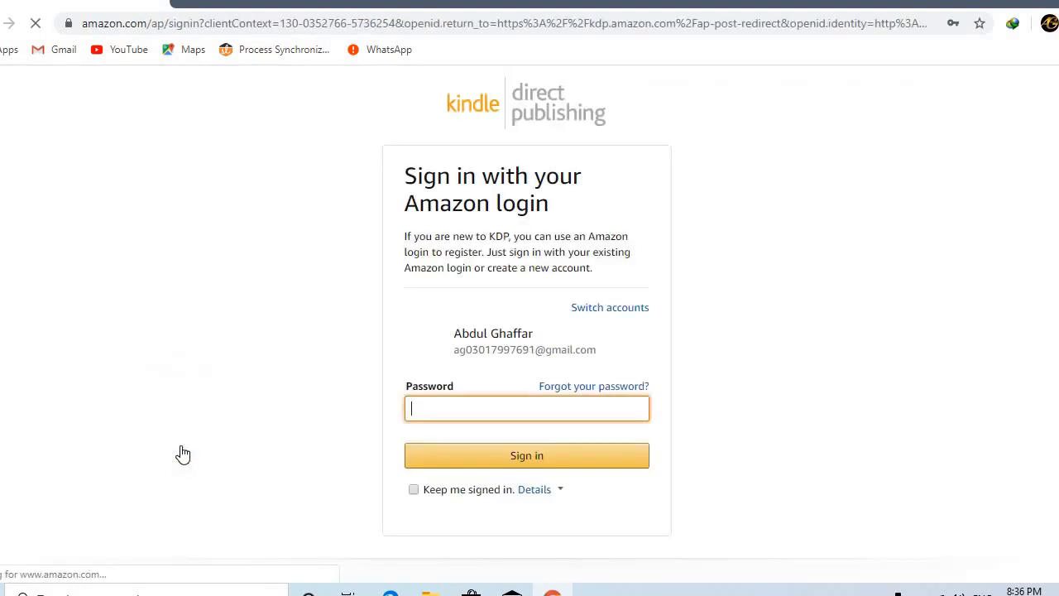
left_click(472, 411)
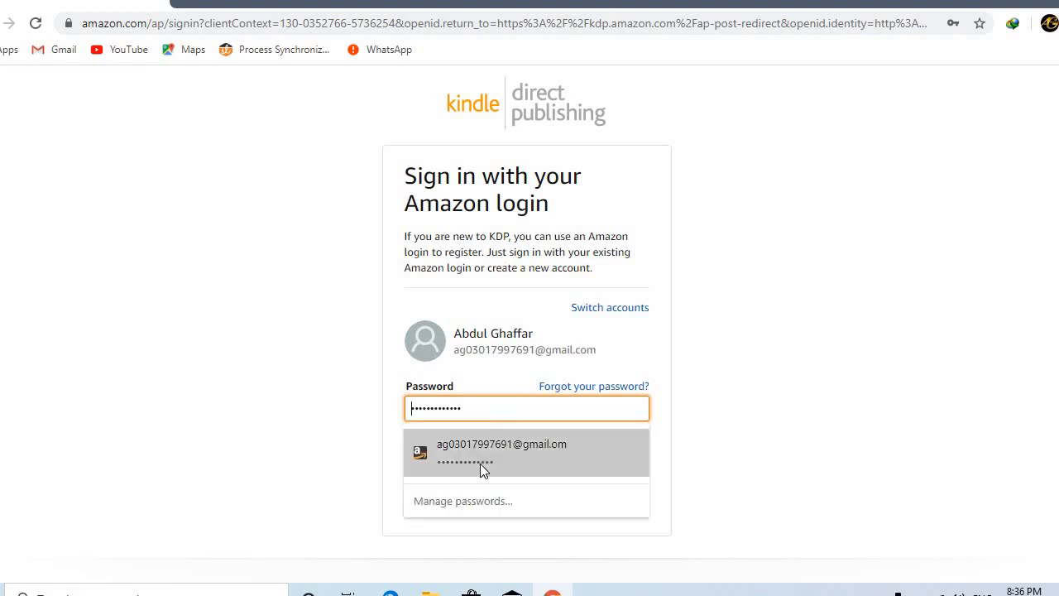
left_click(480, 463)
left_click(517, 464)
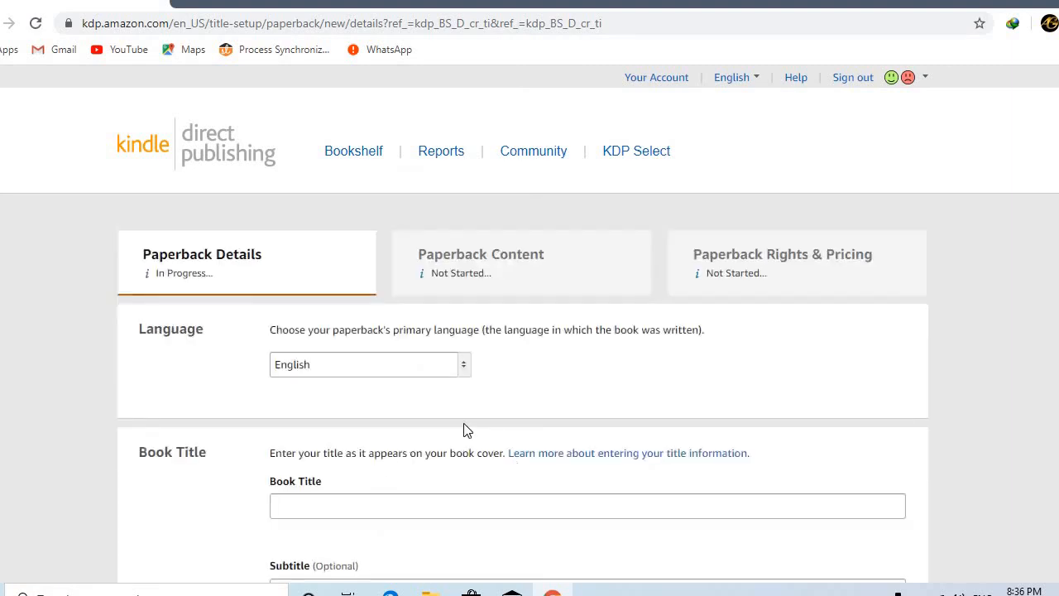
Step: Look over the Paperback Details form from the language and book title down to the contributors and description sections
scroll(463, 429, "down", 2)
scroll(463, 430, "up", 2)
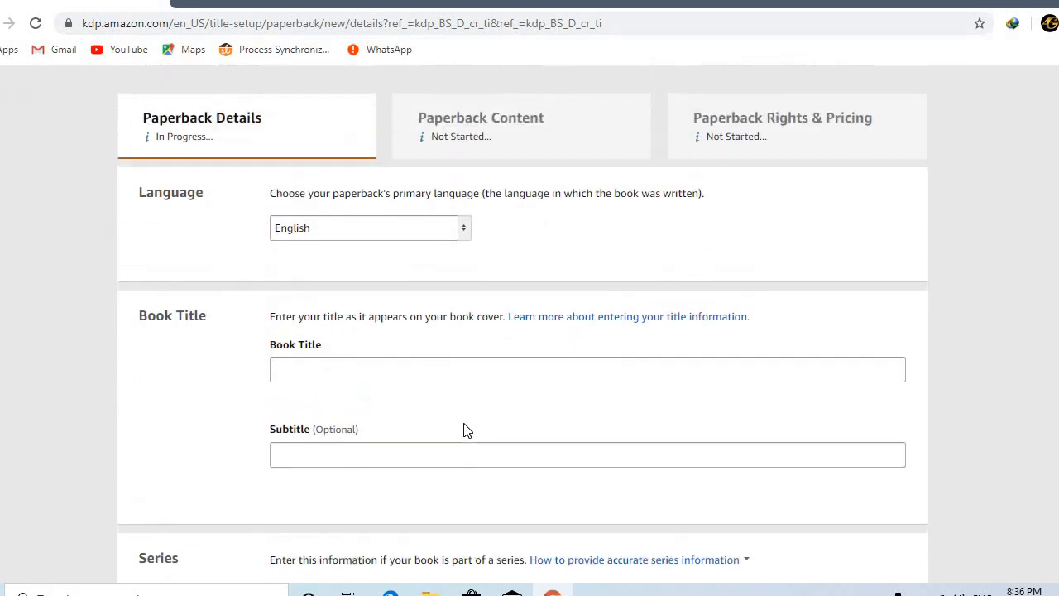
scroll(464, 430, "down", 15)
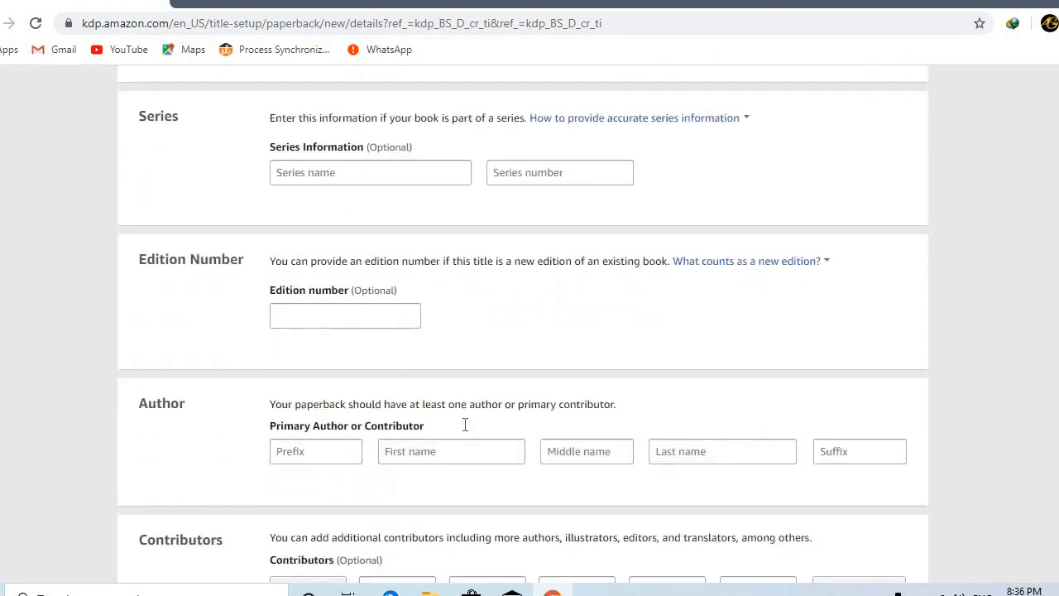
scroll(463, 432, "up", 17)
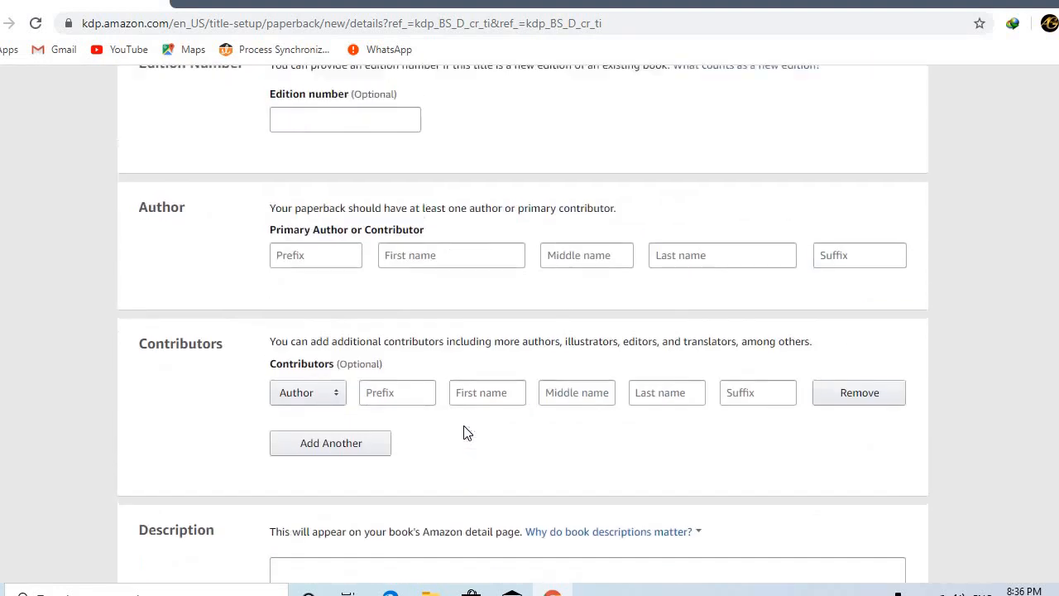
scroll(466, 432, "down", 2)
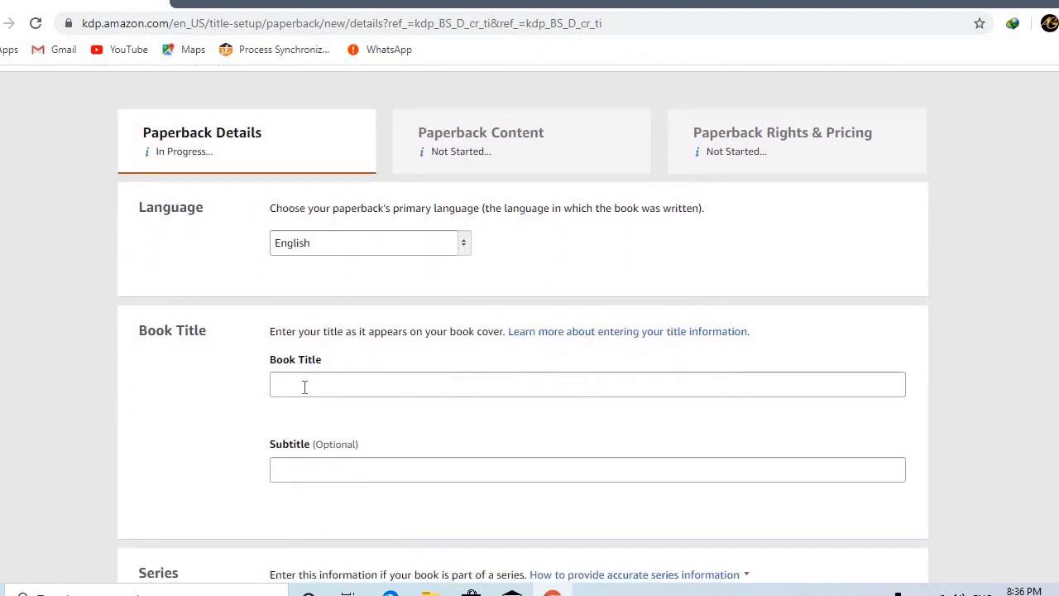
left_click(304, 388)
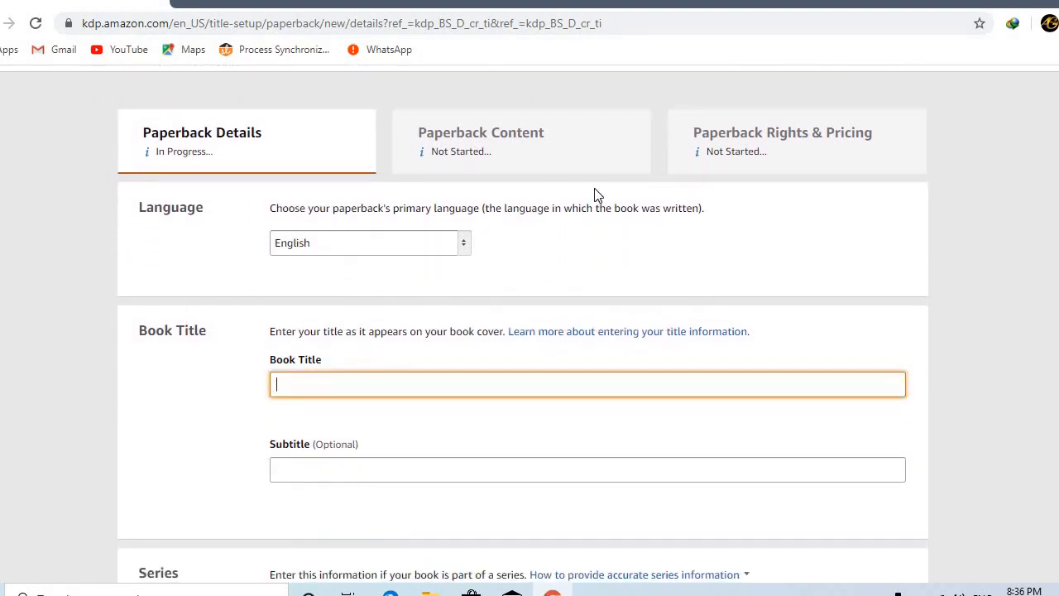
Step: Switch to the desktop, go to folder 50 inside Books, and open the 200-400 database workbook in a maximized window
left_click(1001, 1)
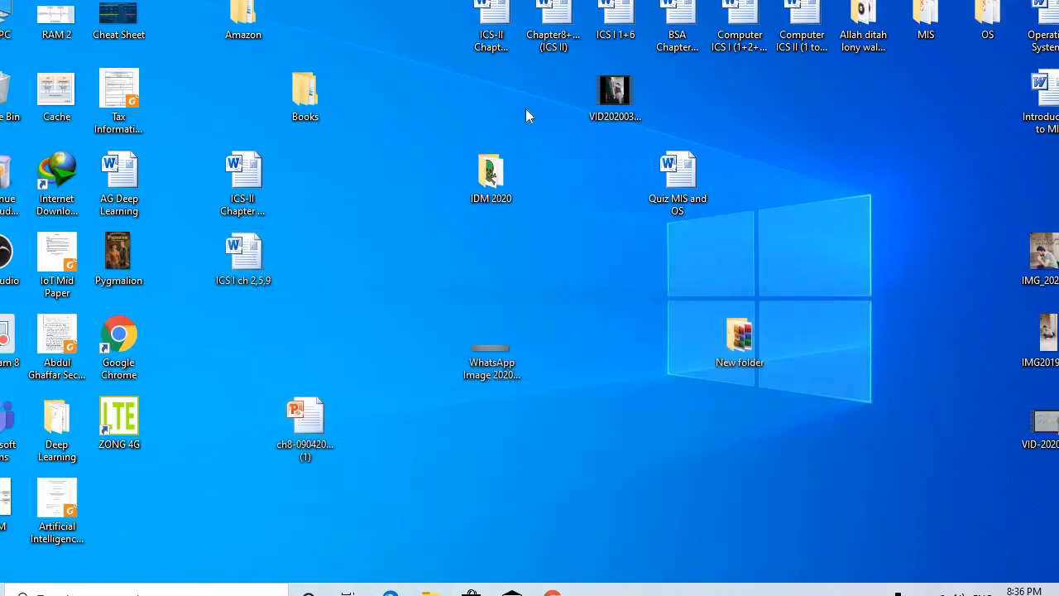
left_click_drag(300, 78, 424, 162)
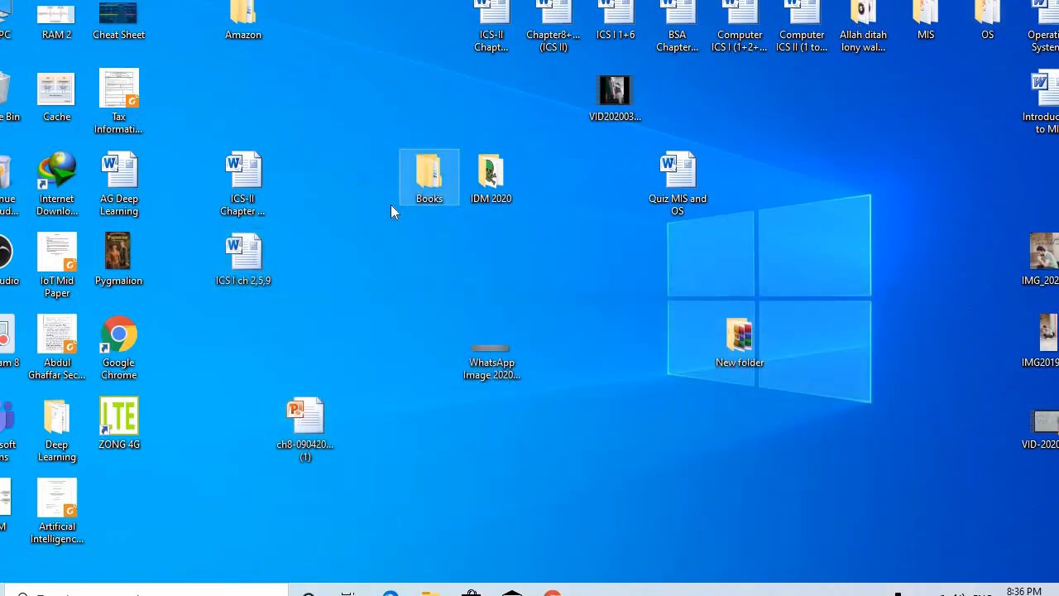
double_click(417, 187)
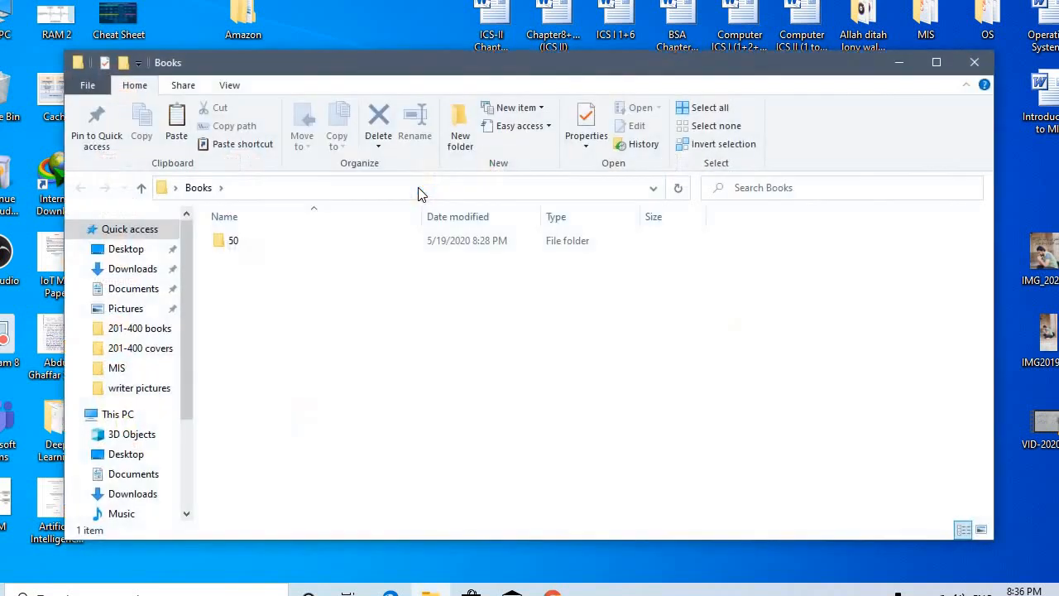
left_click(936, 62)
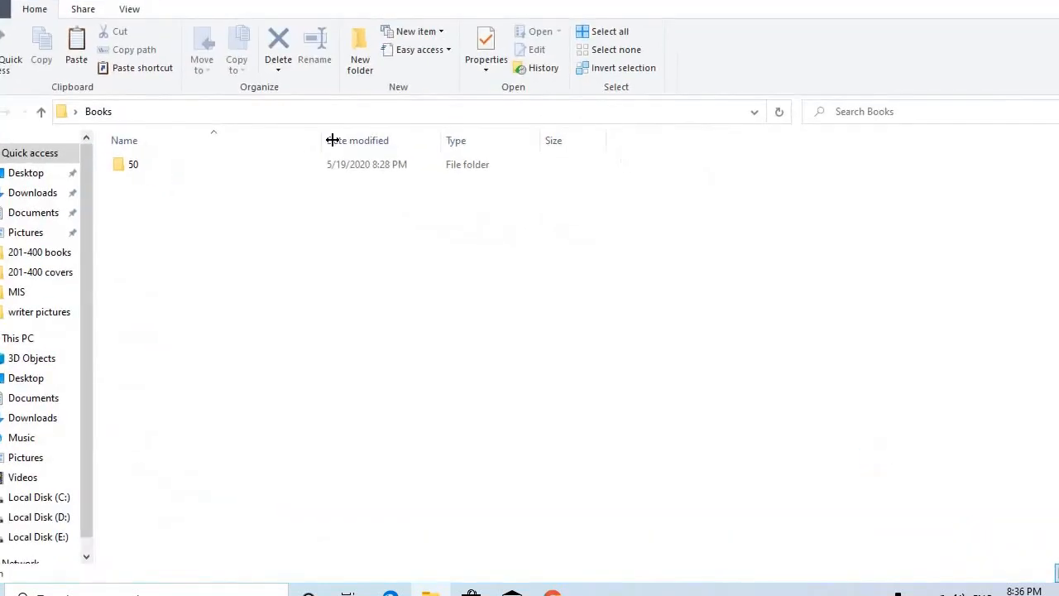
double_click(164, 175)
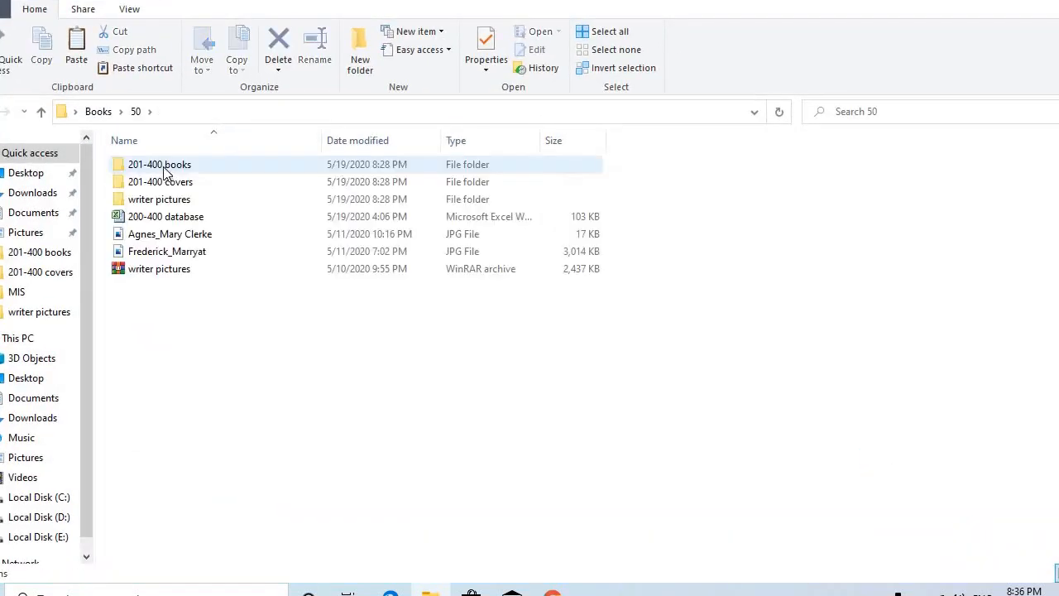
double_click(165, 217)
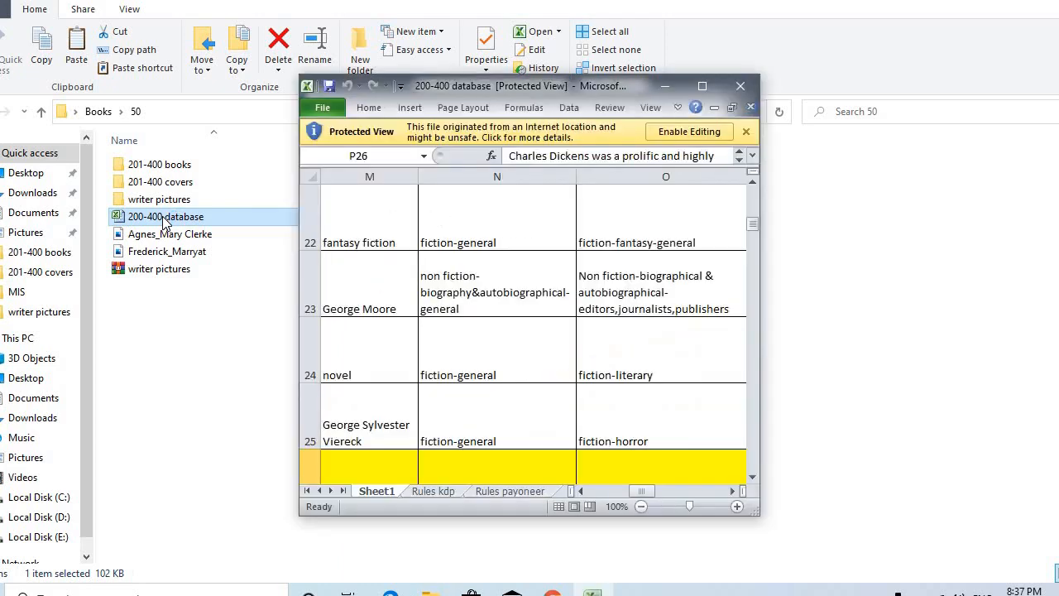
left_click(701, 88)
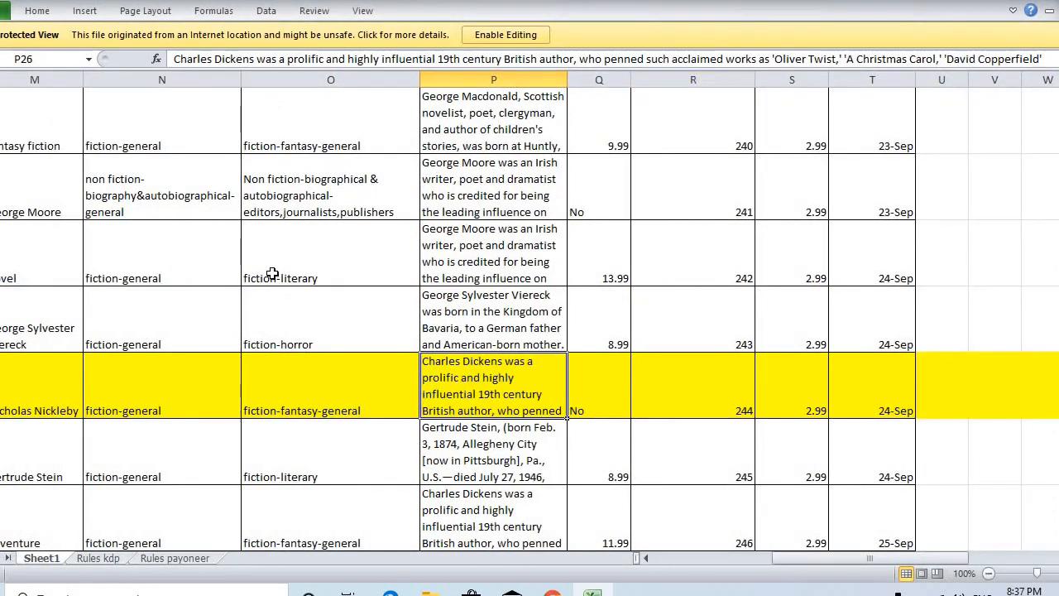
Step: Examine the first book's title, author, description, keywords, categories and writer biography columns in the database sheet
scroll(272, 273, "up", 7)
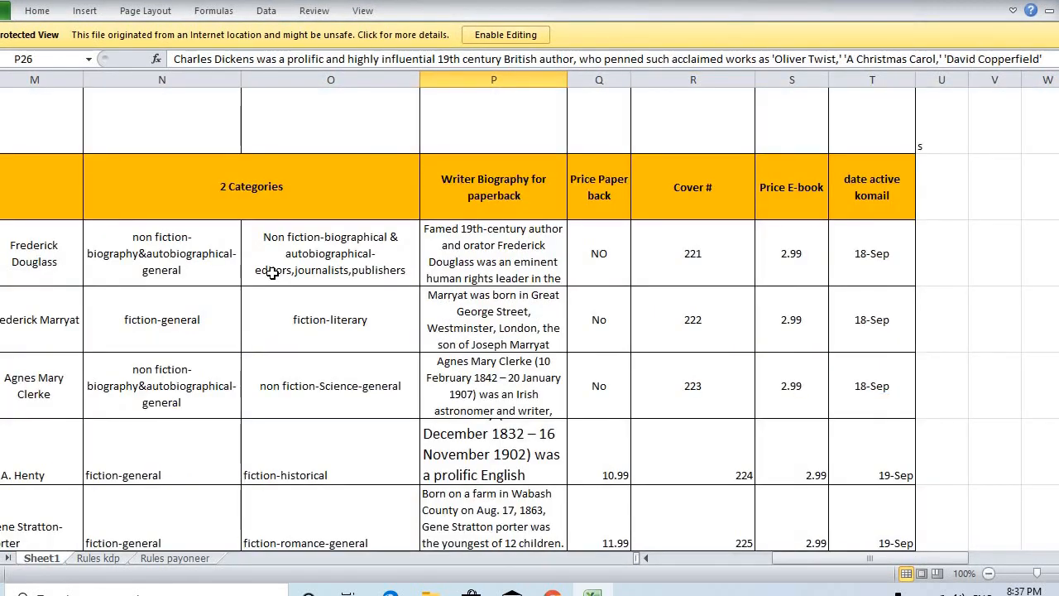
scroll(272, 273, "left", 5)
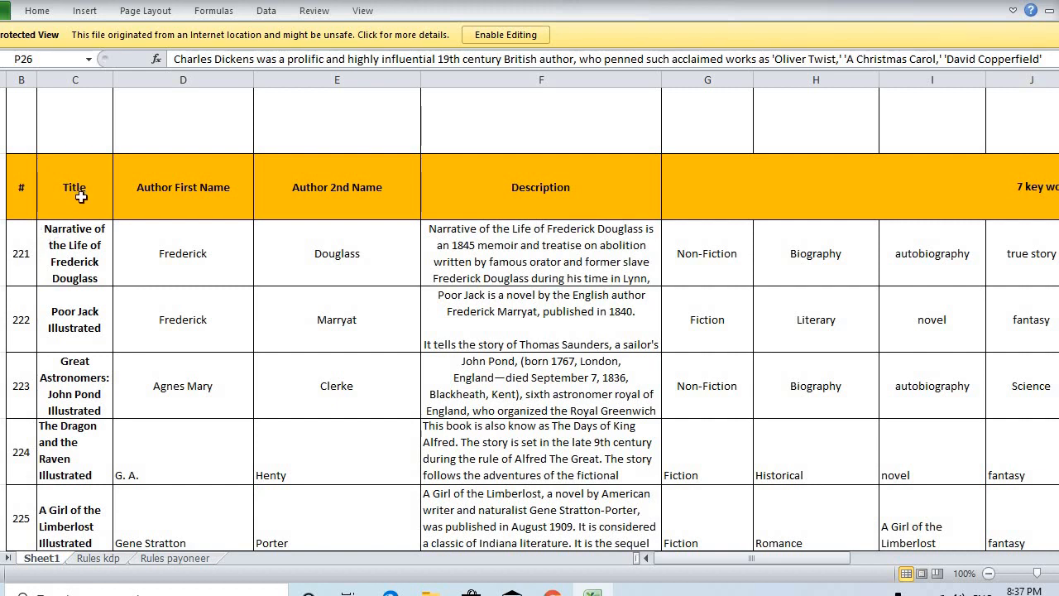
left_click(74, 246)
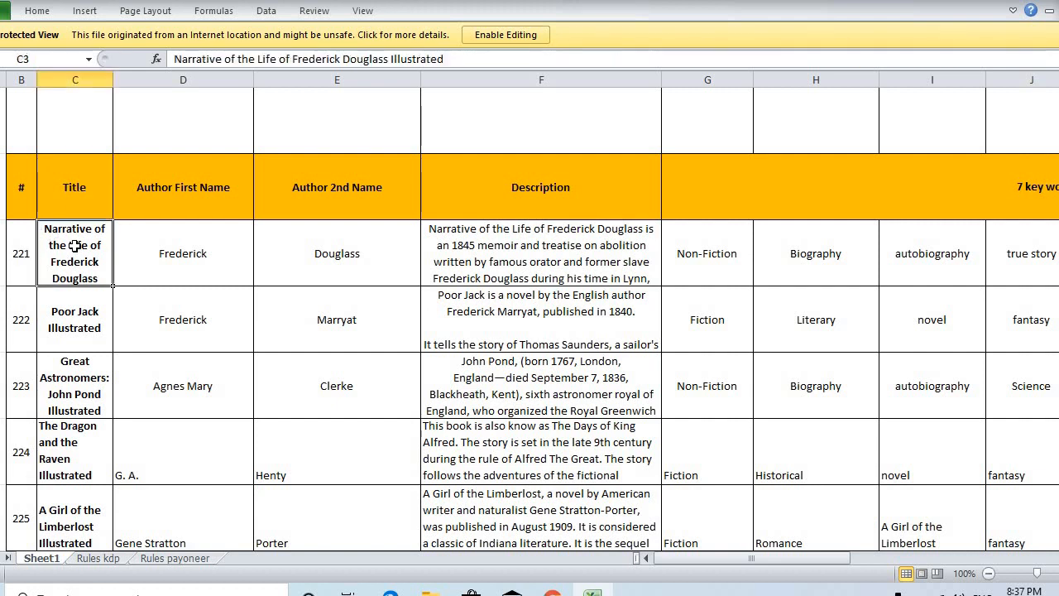
left_click(159, 244)
left_click(322, 265)
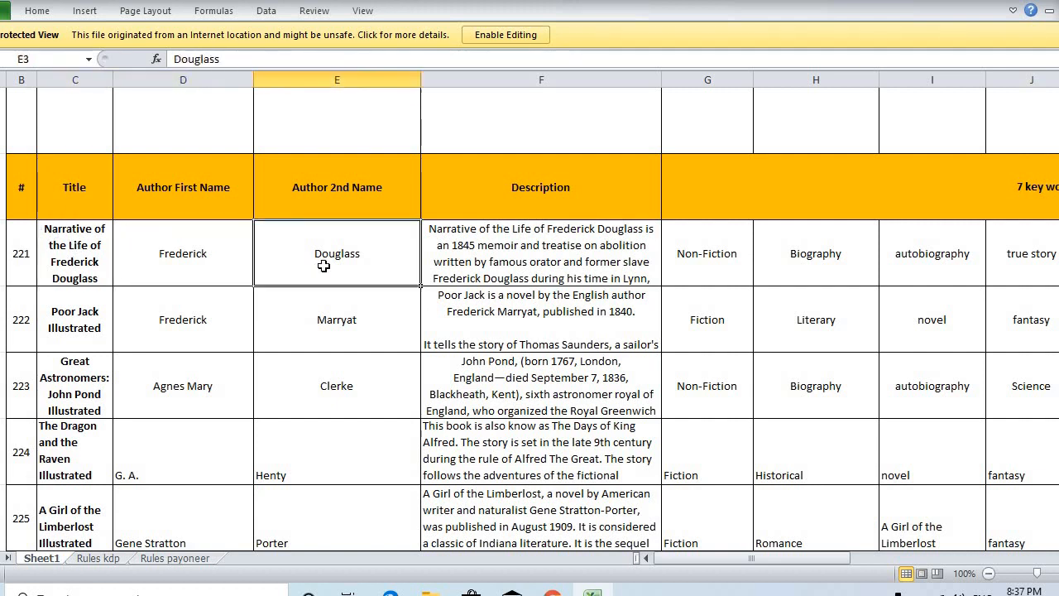
left_click(521, 263)
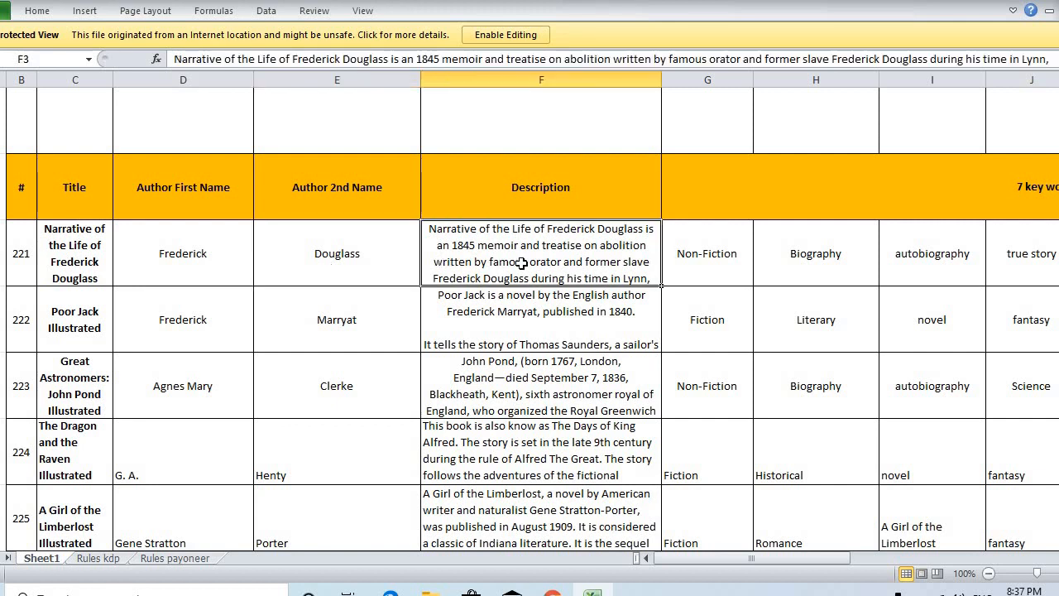
left_click(692, 263)
left_click(808, 261)
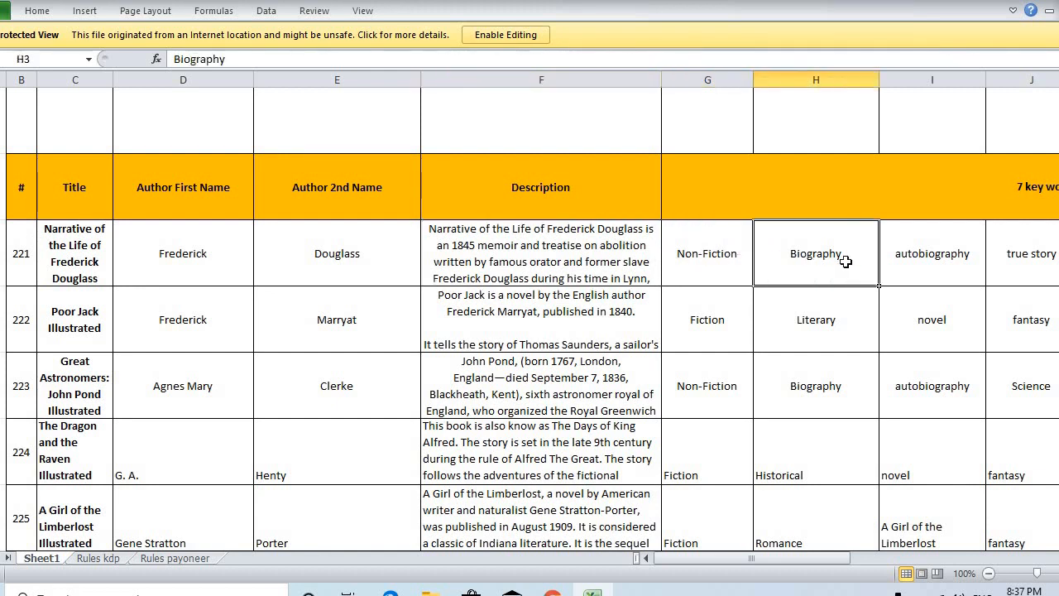
left_click(912, 263)
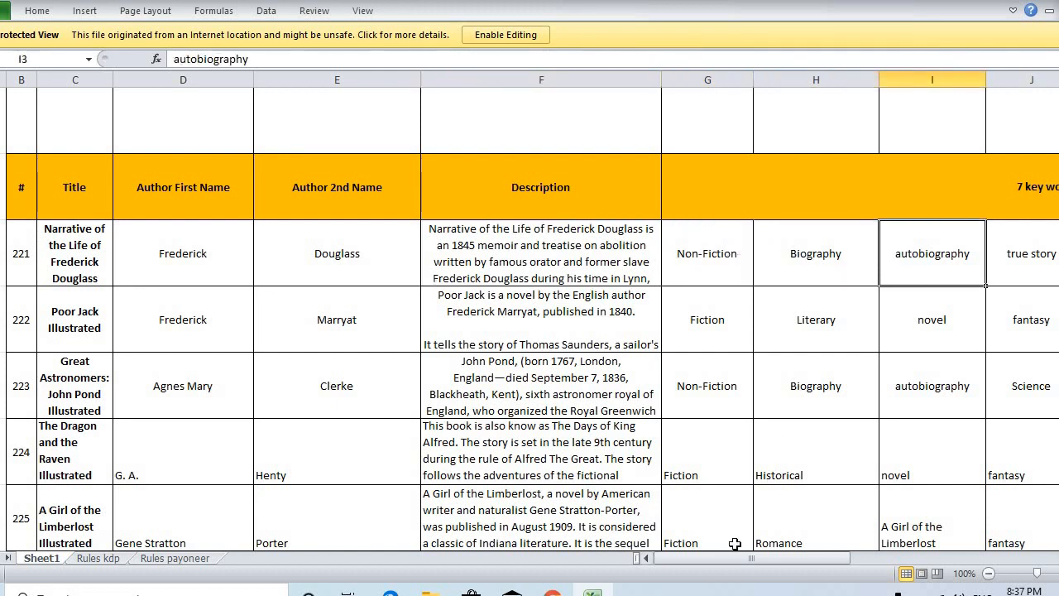
left_click_drag(740, 558, 821, 552)
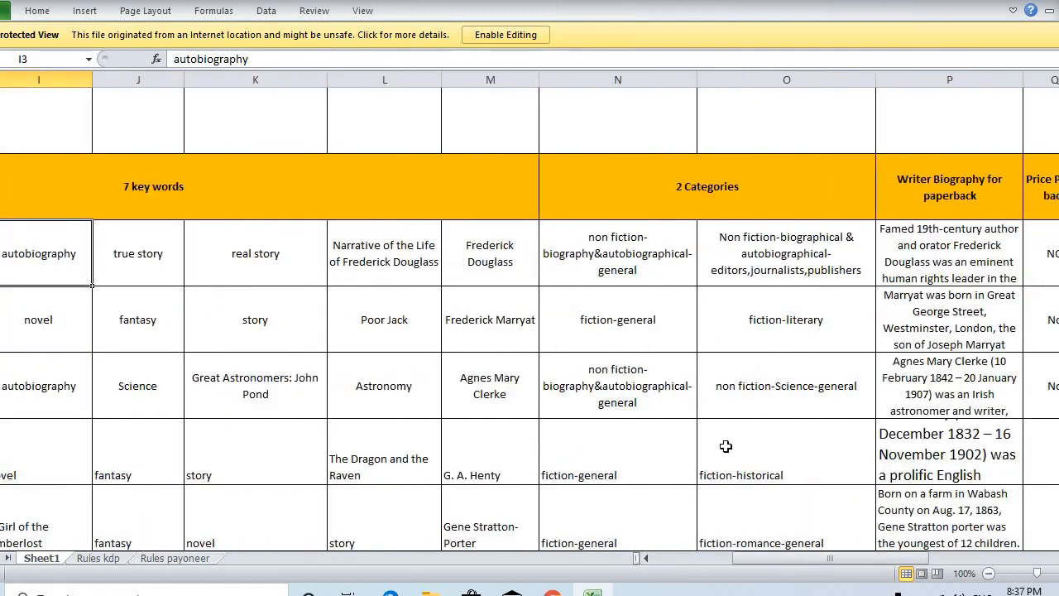
left_click(920, 267)
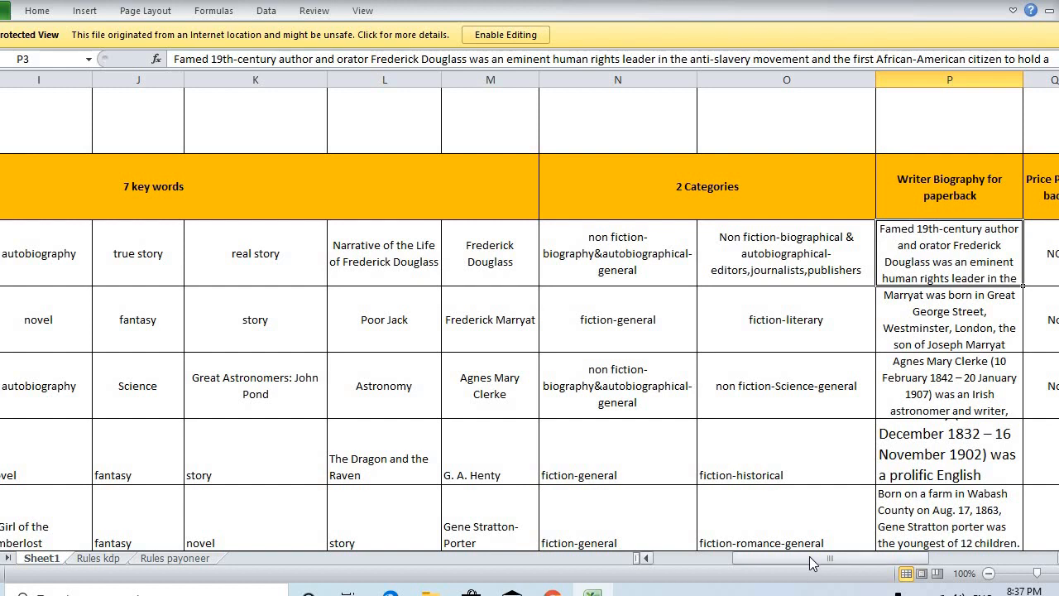
left_click_drag(810, 556, 731, 556)
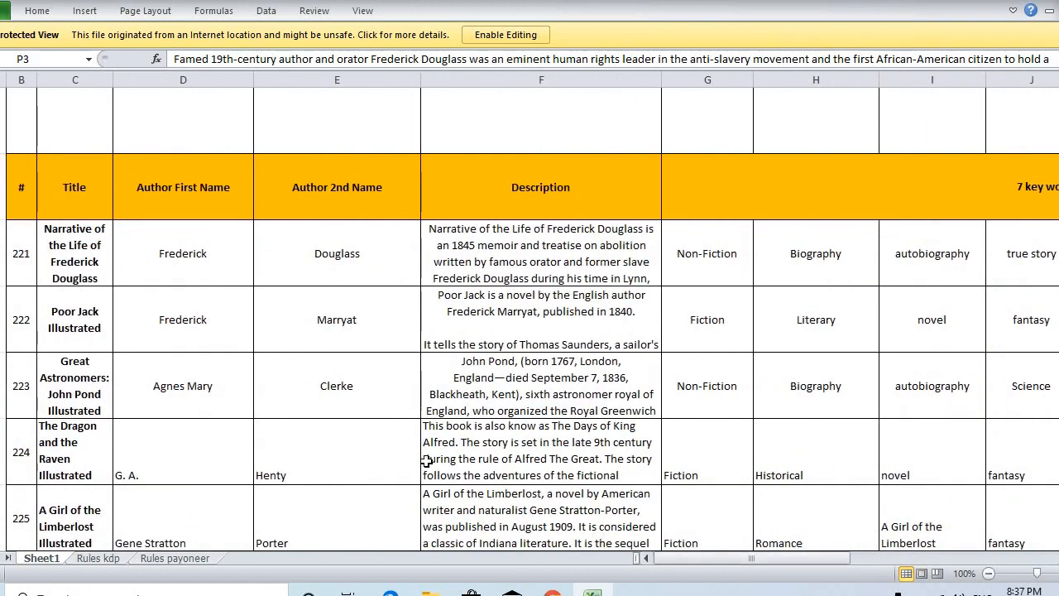
Step: Switch to the browser and check the edition, author and contributor fields of the paperback form
left_click(512, 589)
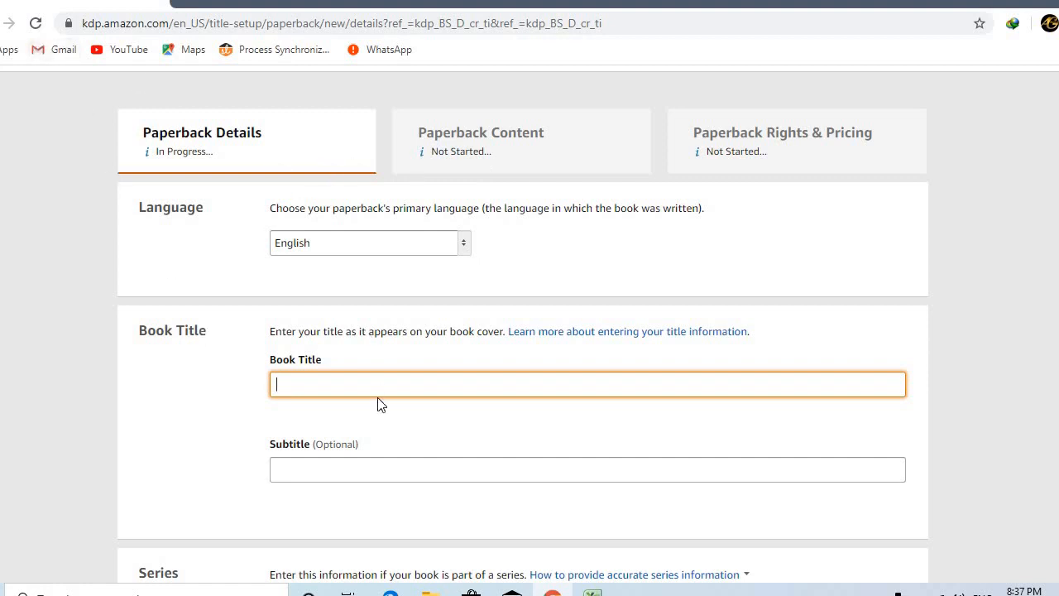
scroll(377, 397, "down", 8)
scroll(644, 545, "up", 1)
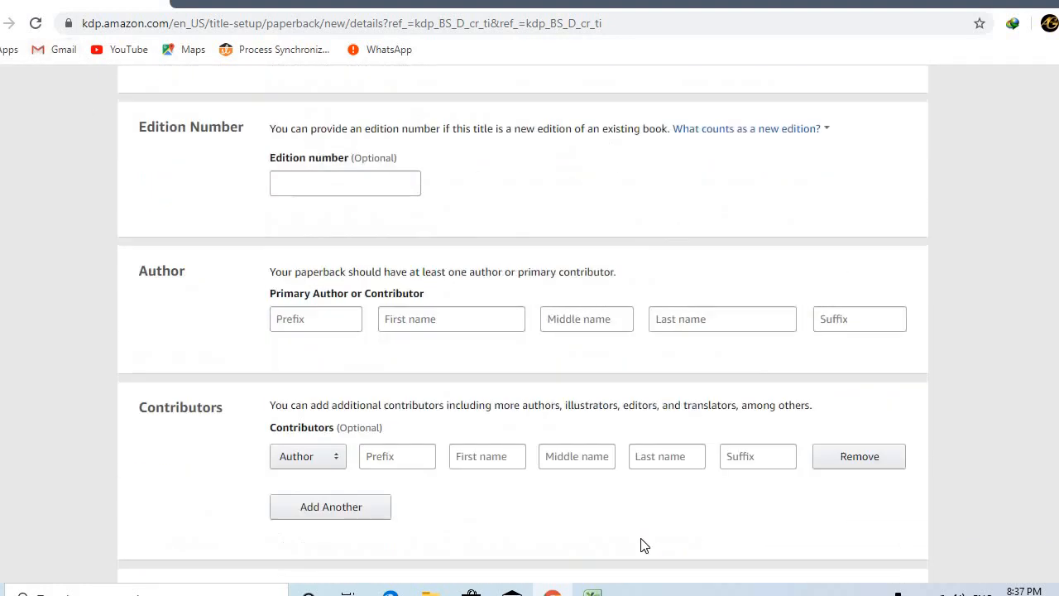
Step: Switch to the database workbook, locate the row of book 245, Tender Buttons Illustrated, and enable editing of the protected file
left_click(593, 589)
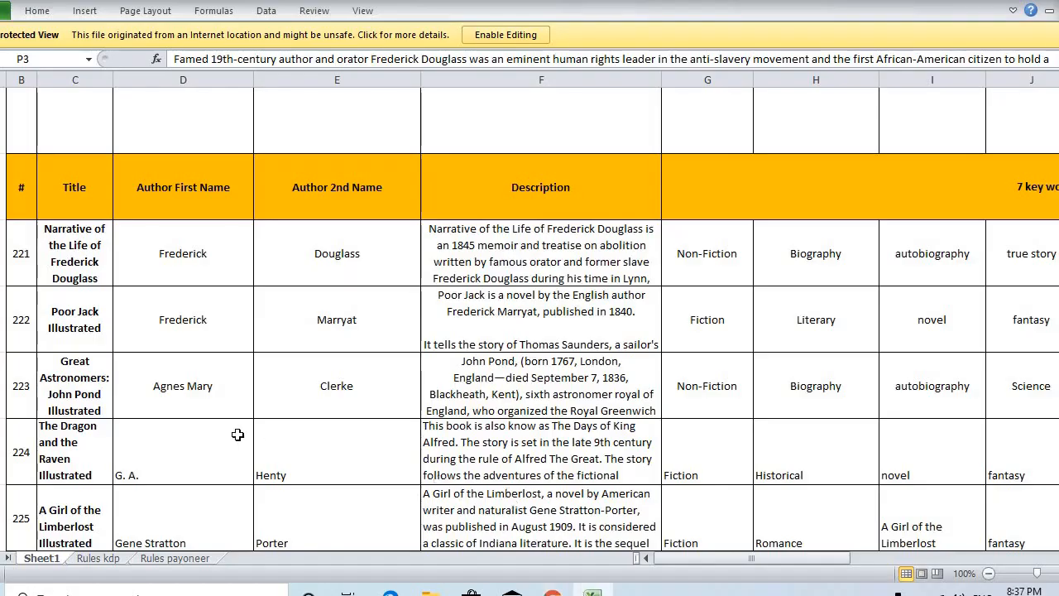
scroll(238, 434, "down", 10)
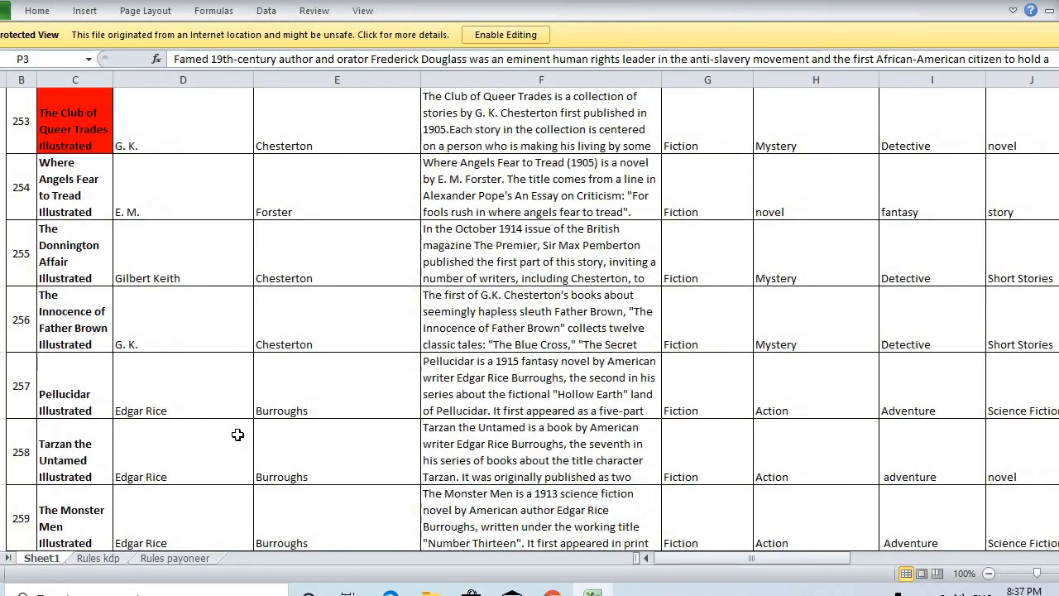
scroll(237, 435, "up", 1)
scroll(238, 435, "down", 2)
scroll(237, 435, "up", 3)
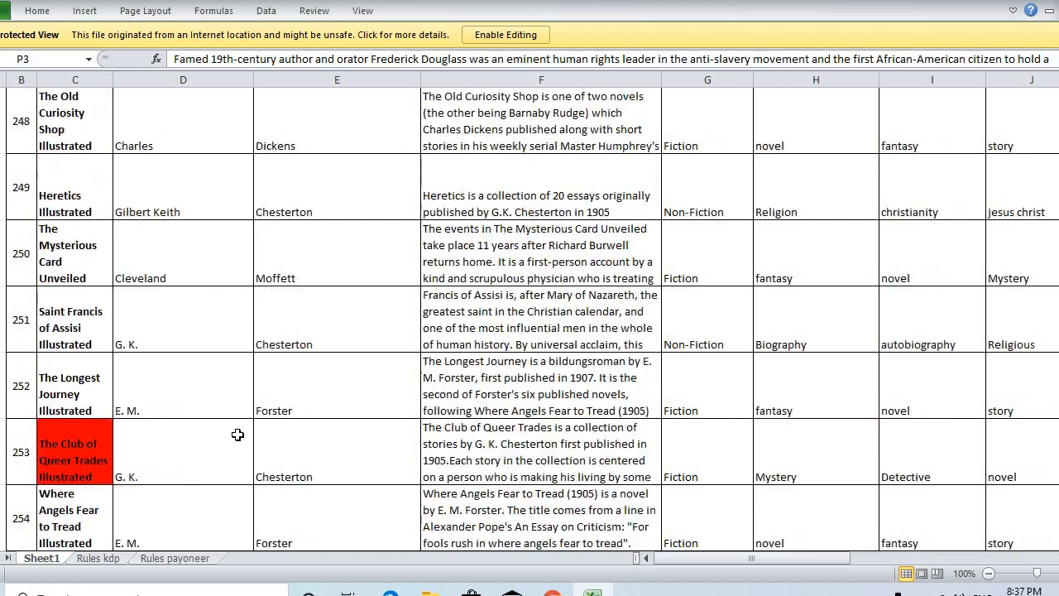
scroll(237, 434, "up", 1)
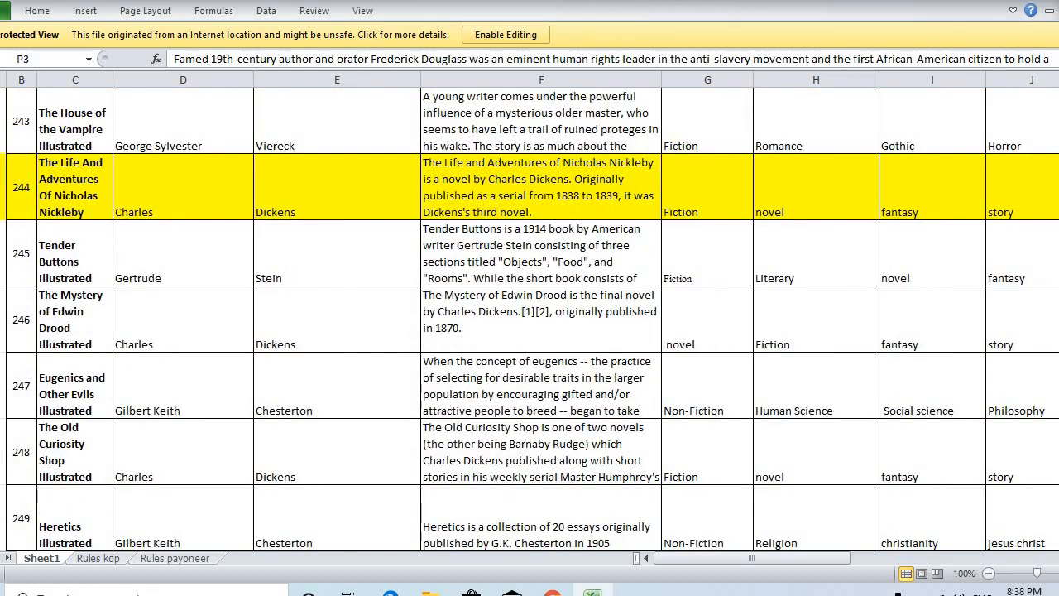
left_click(21, 253)
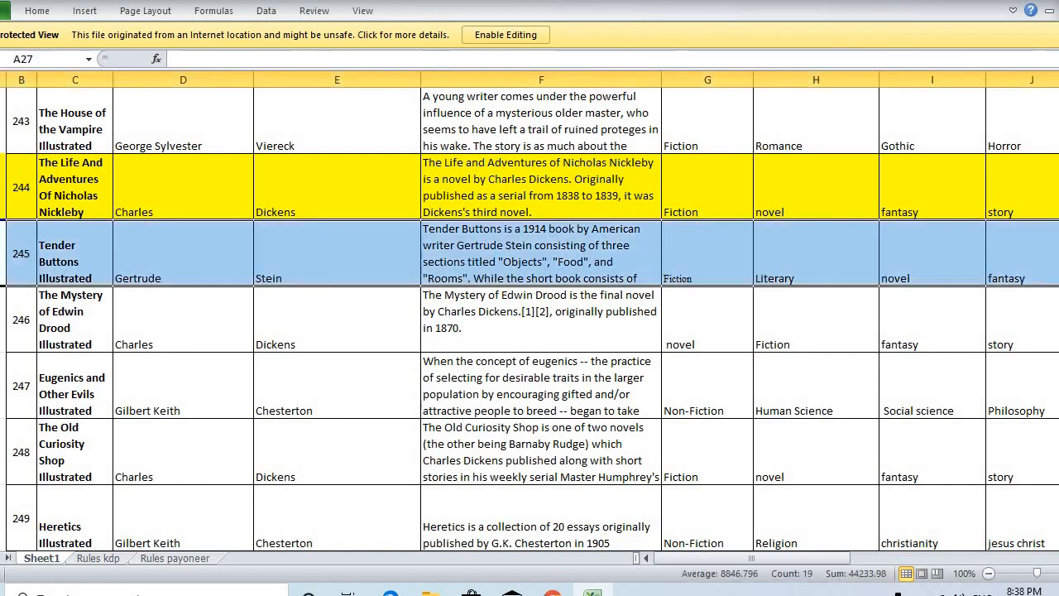
left_click(489, 35)
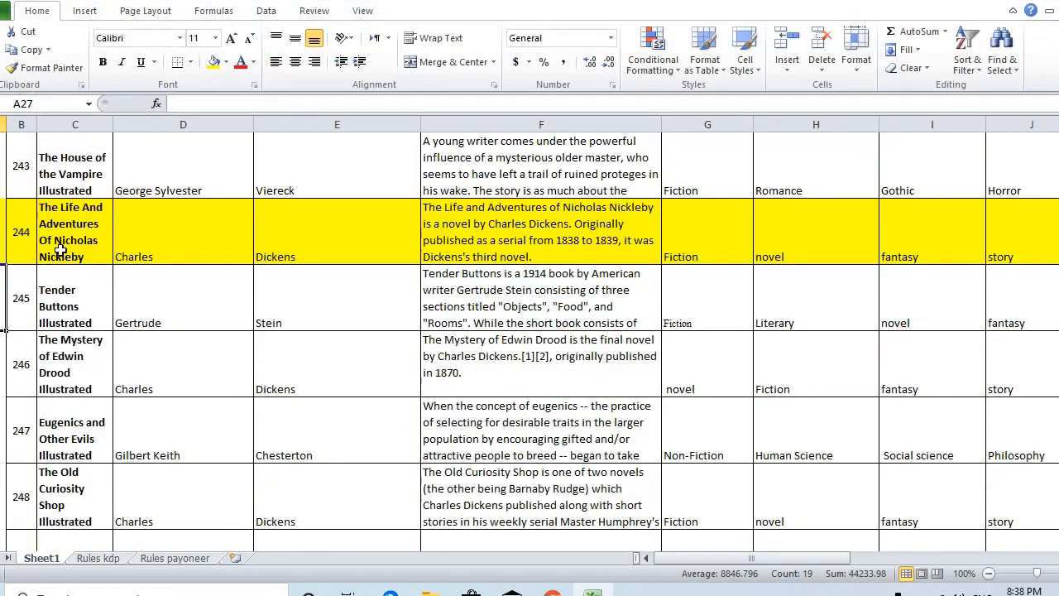
Step: Fill the entire row of book 245 with yellow and remove the fill from the row of book 244
left_click(5, 326)
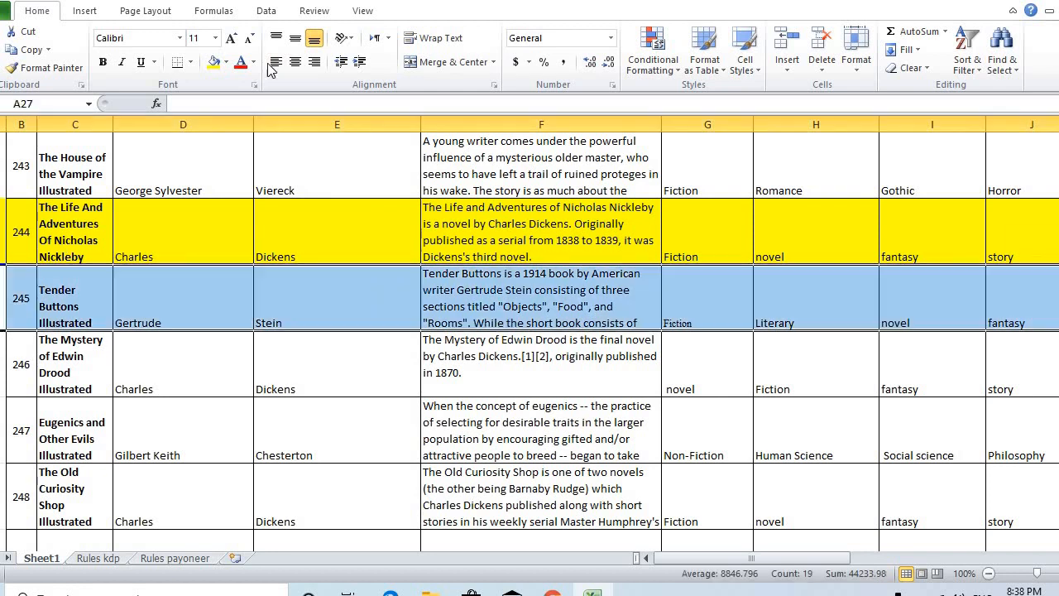
left_click(213, 62)
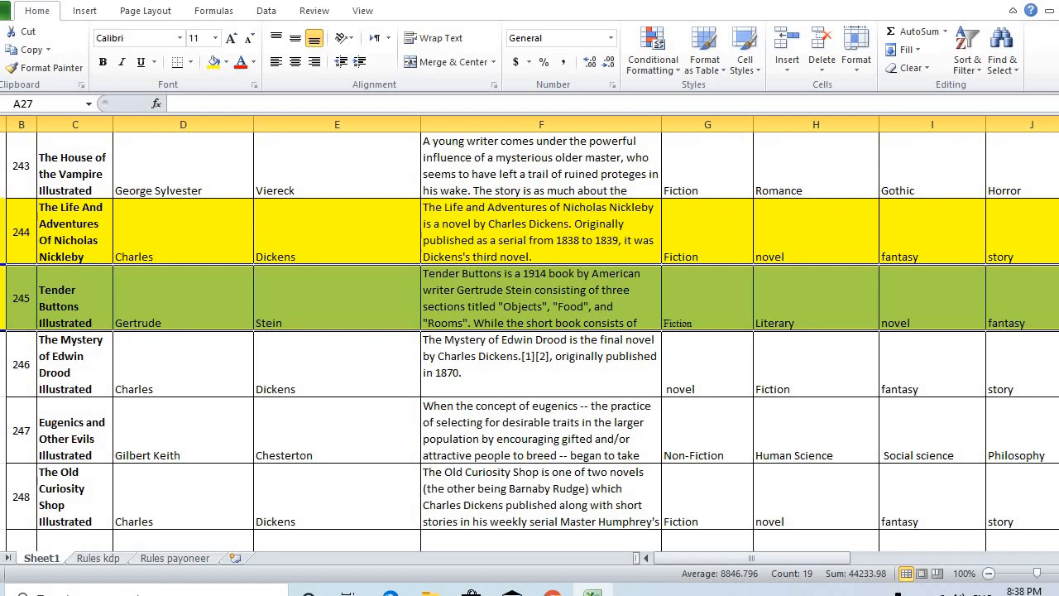
left_click(1, 231)
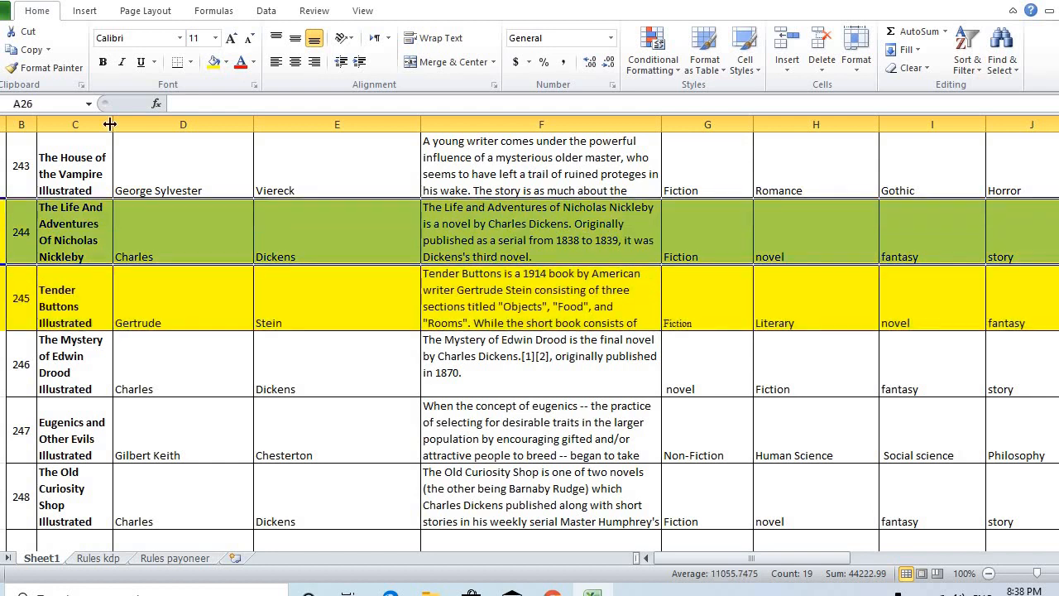
left_click(226, 62)
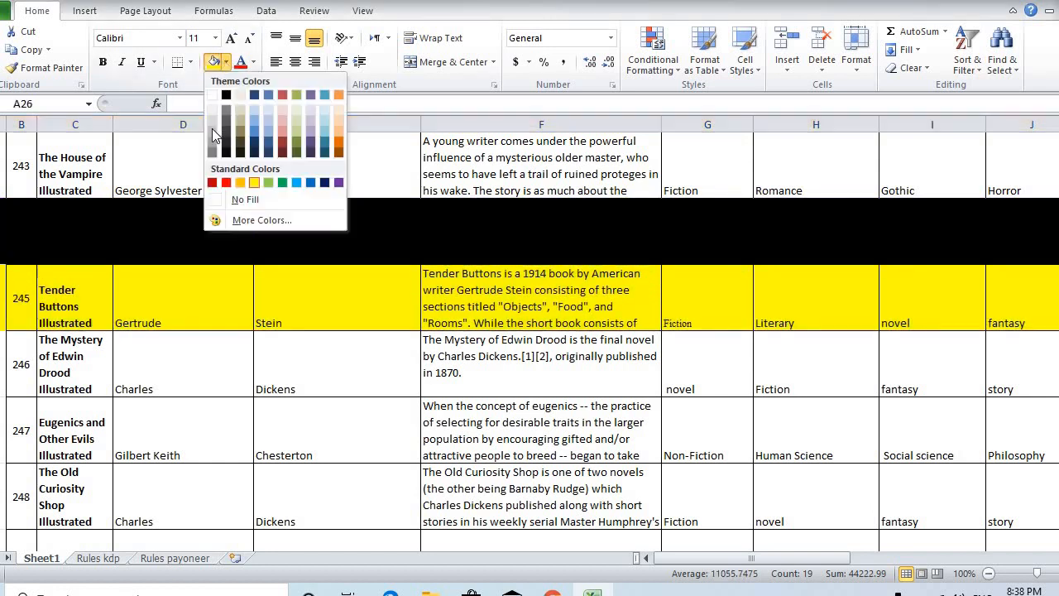
left_click(245, 201)
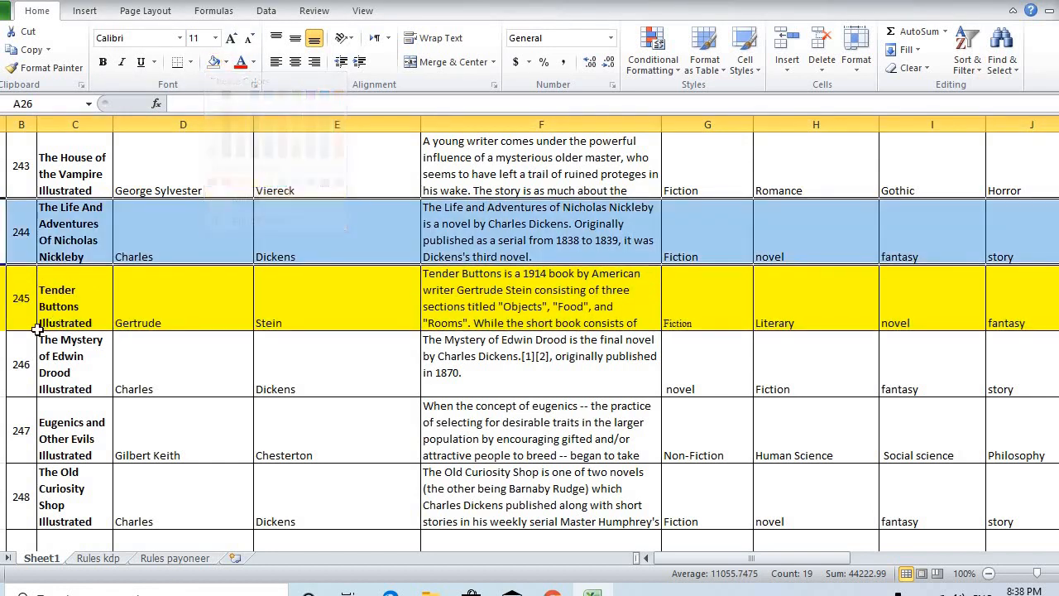
left_click(2, 298)
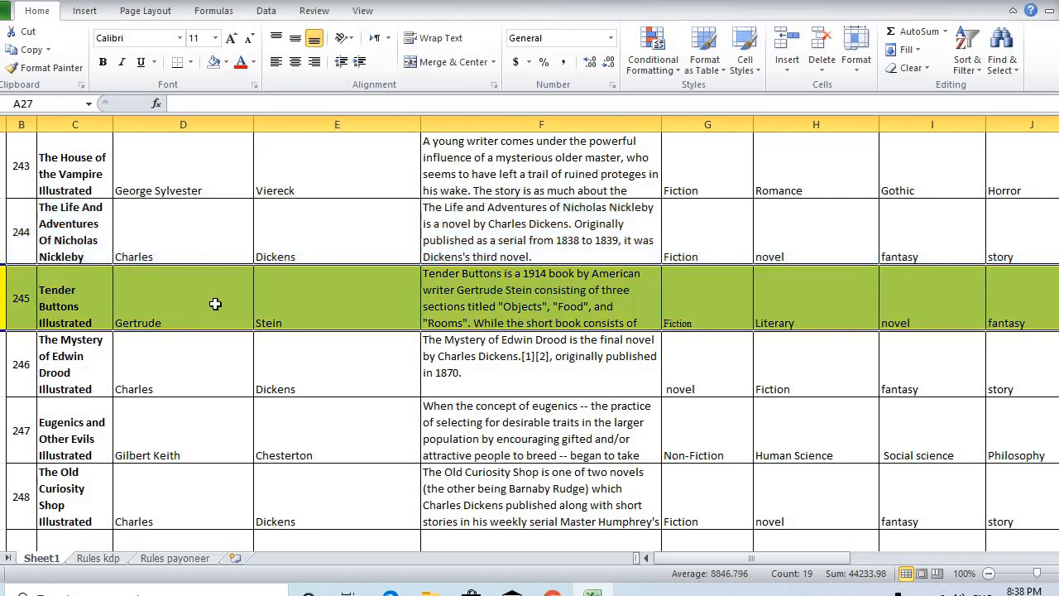
Step: Copy the title Tender Buttons Illustrated from the database into the Book Title field of the paperback form in the browser
left_click(62, 307)
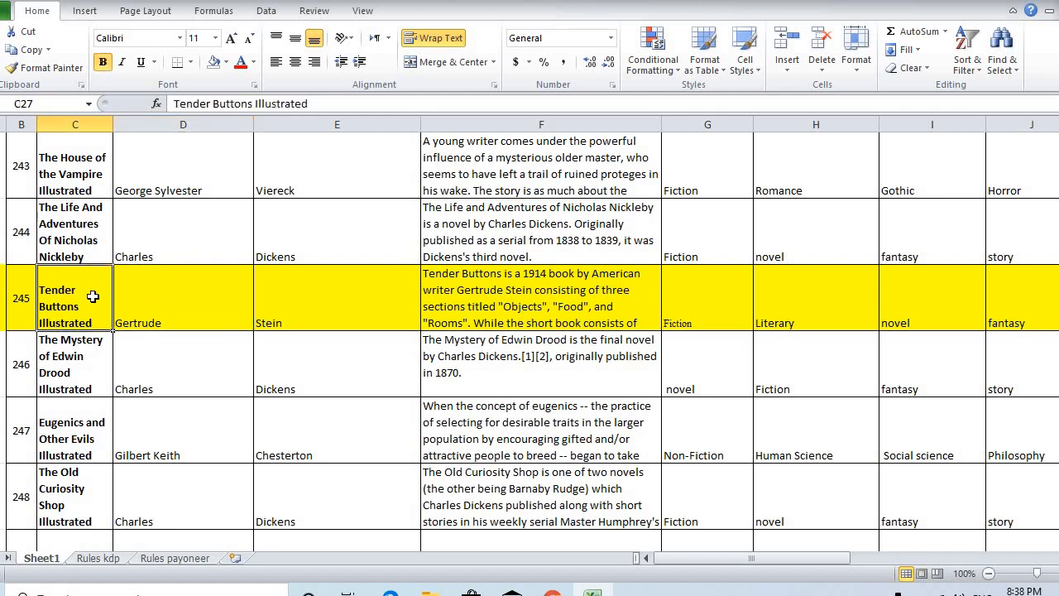
key("ctrl+c")
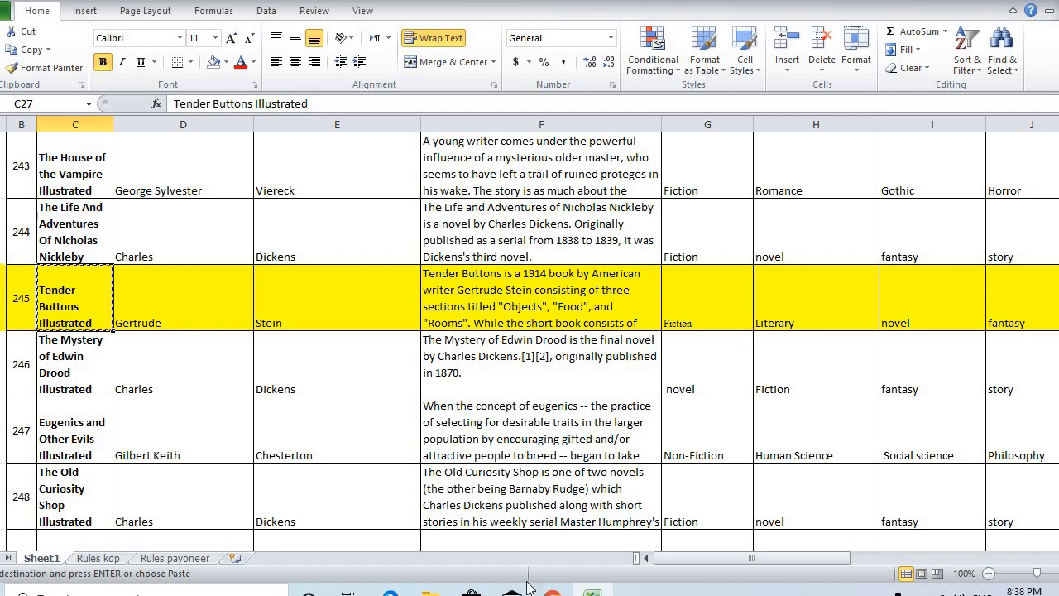
left_click(551, 591)
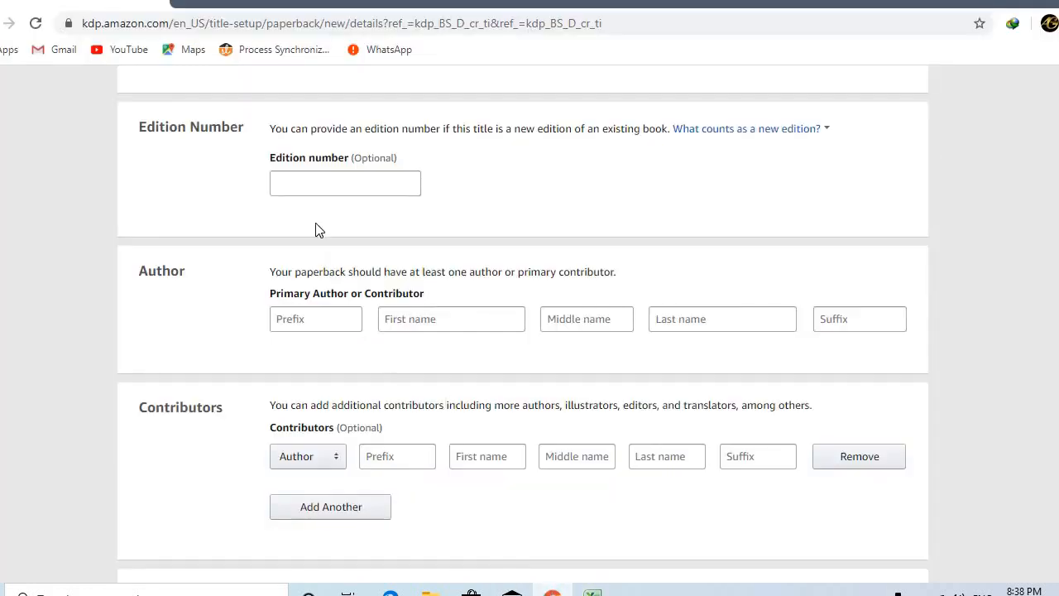
scroll(317, 230, "up", 8)
scroll(317, 229, "down", 2)
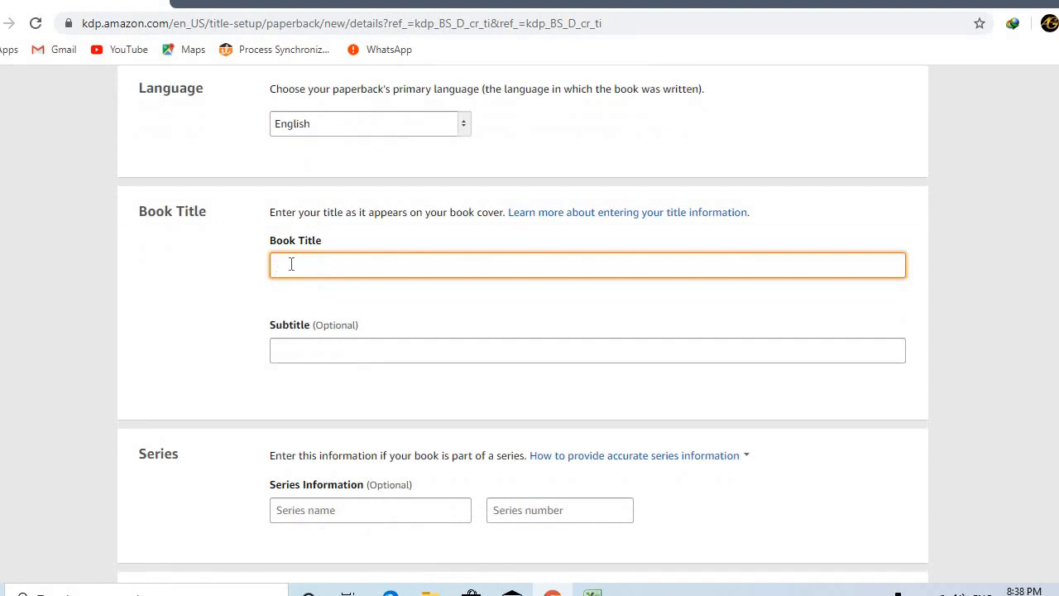
key("ctrl+v")
Step: Copy book 245's author first name, Gertrude, from the workbook into the primary author's First name field in the browser
scroll(291, 264, "down", 2)
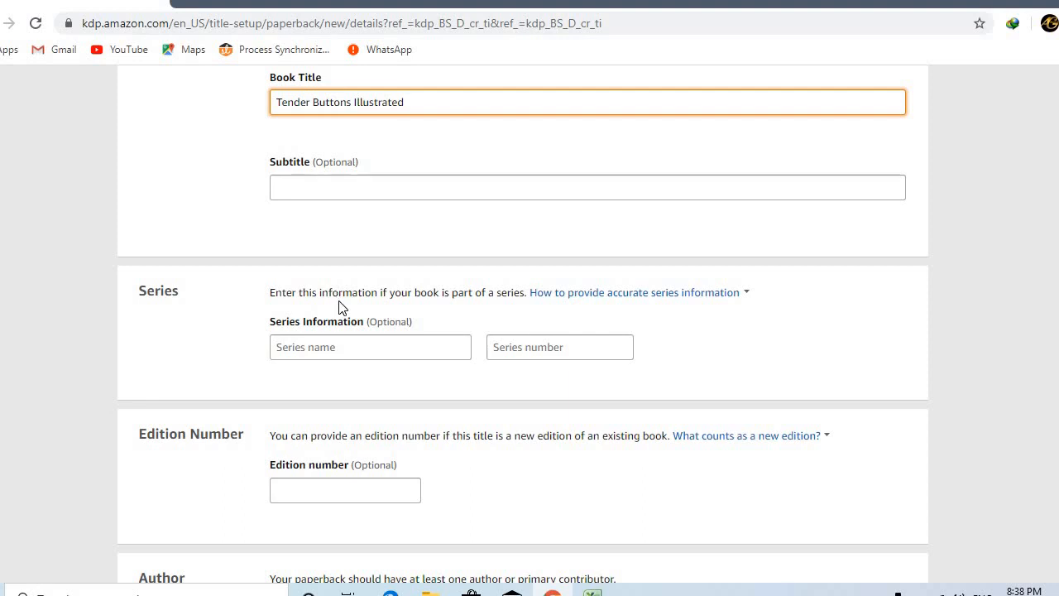
scroll(339, 305, "down", 2)
scroll(338, 305, "down", 3)
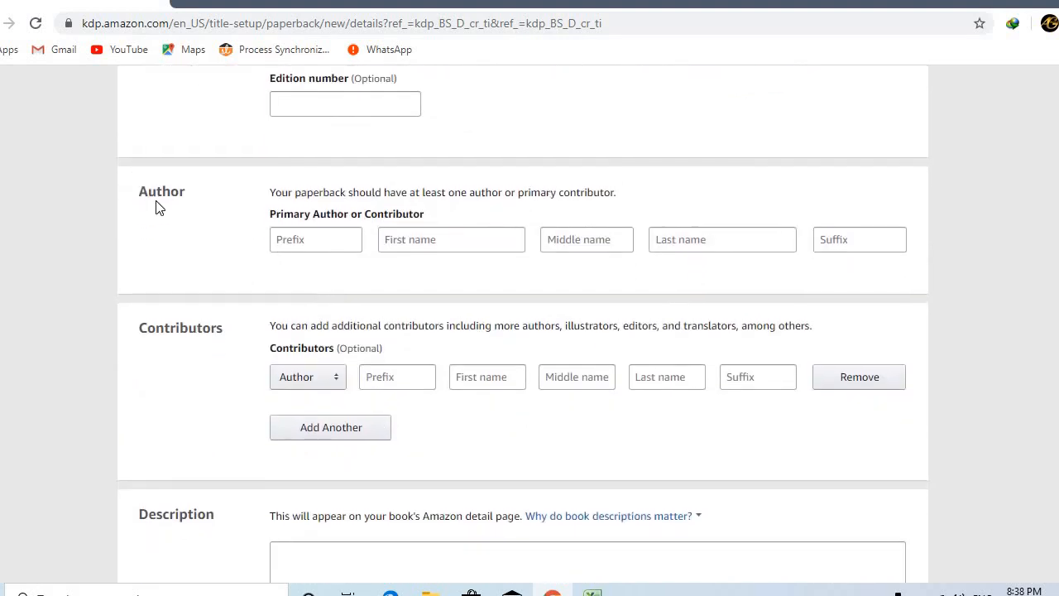
left_click(457, 243)
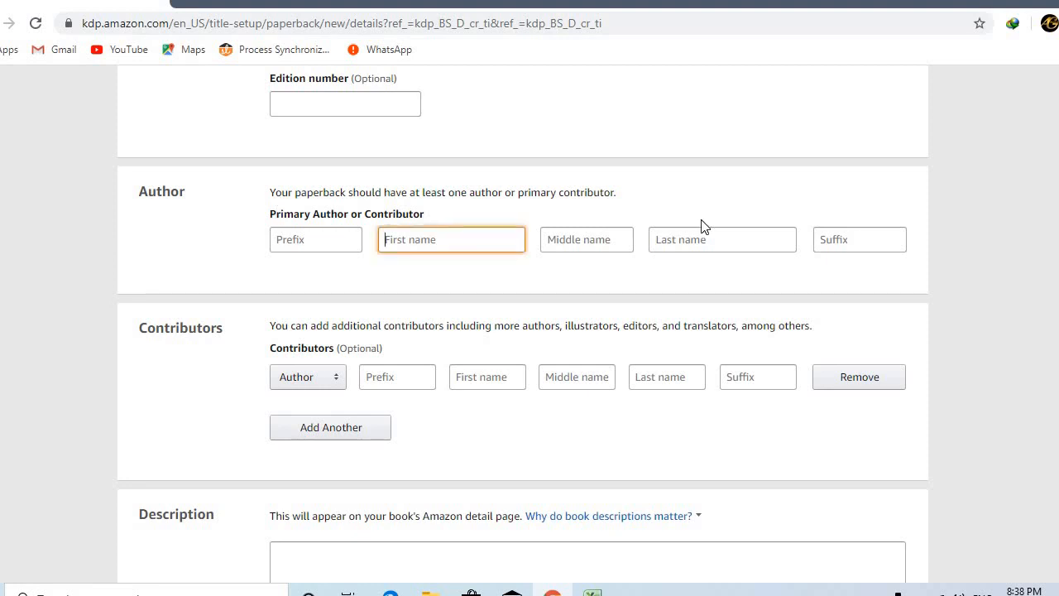
left_click(711, 236)
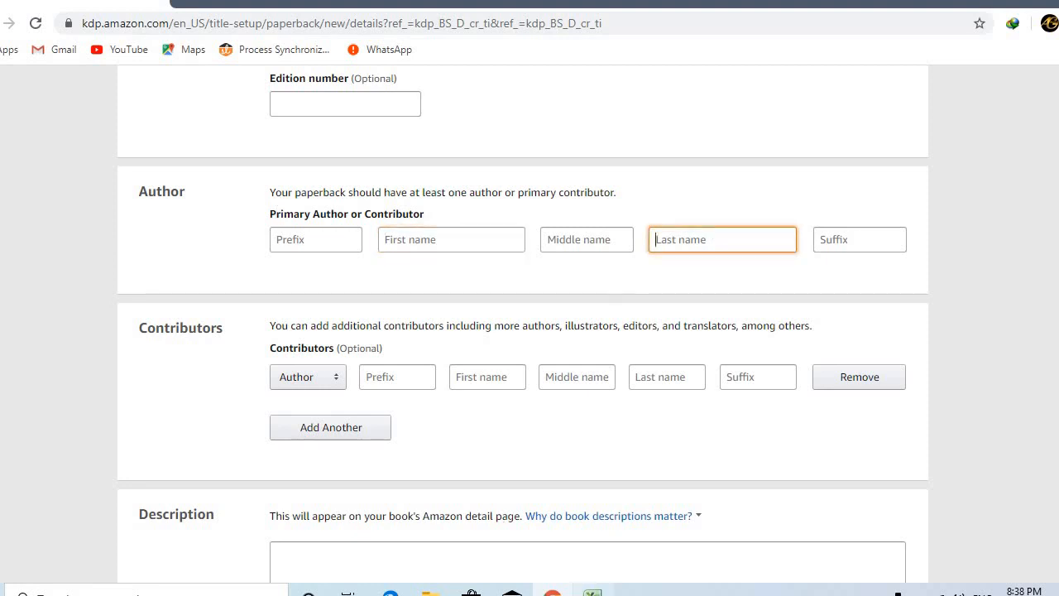
left_click(592, 591)
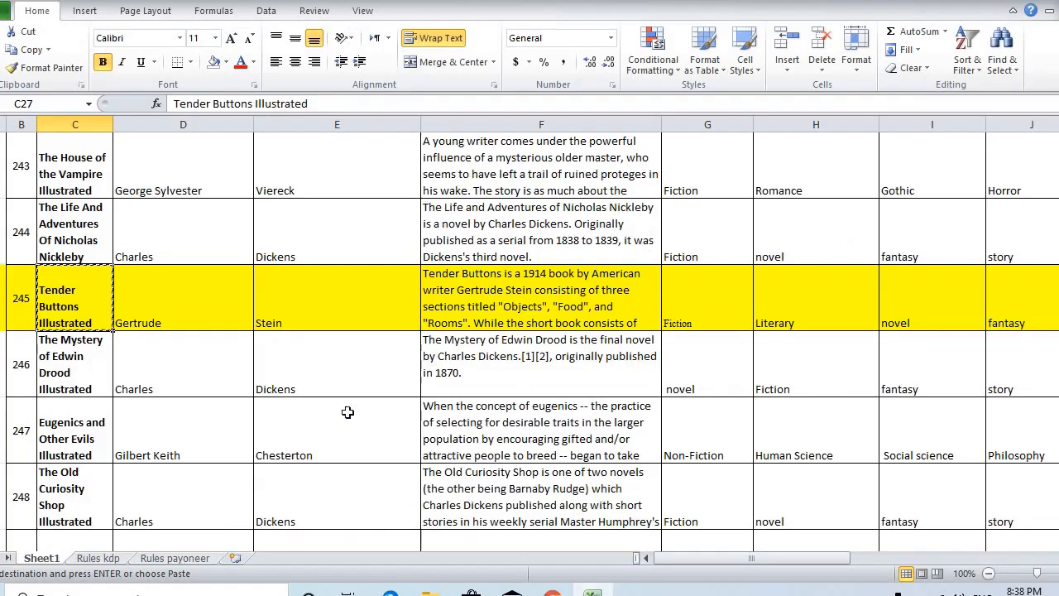
left_click(192, 296)
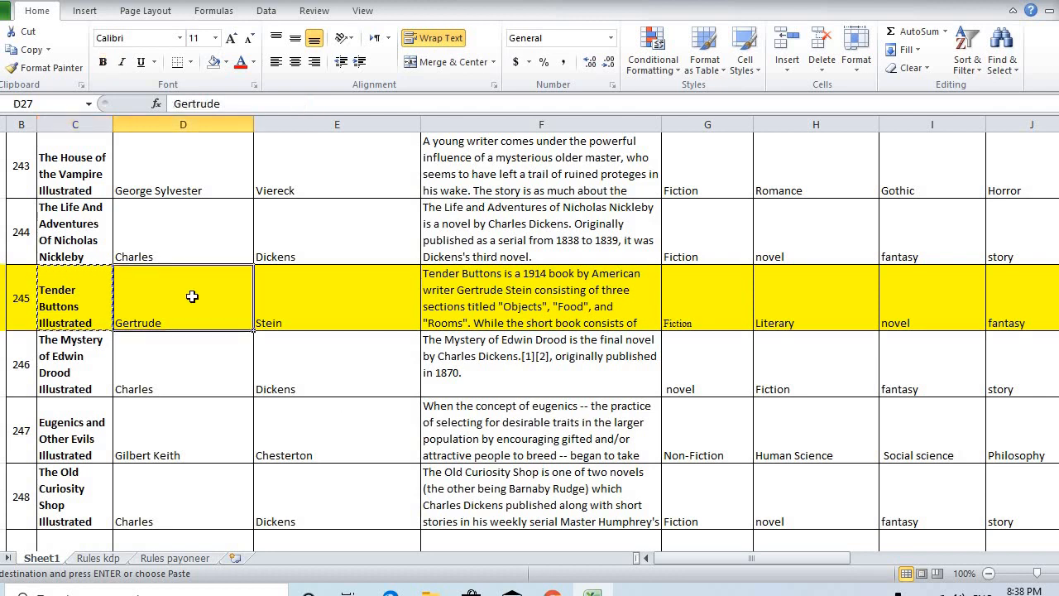
key("ctrl+c")
left_click(552, 593)
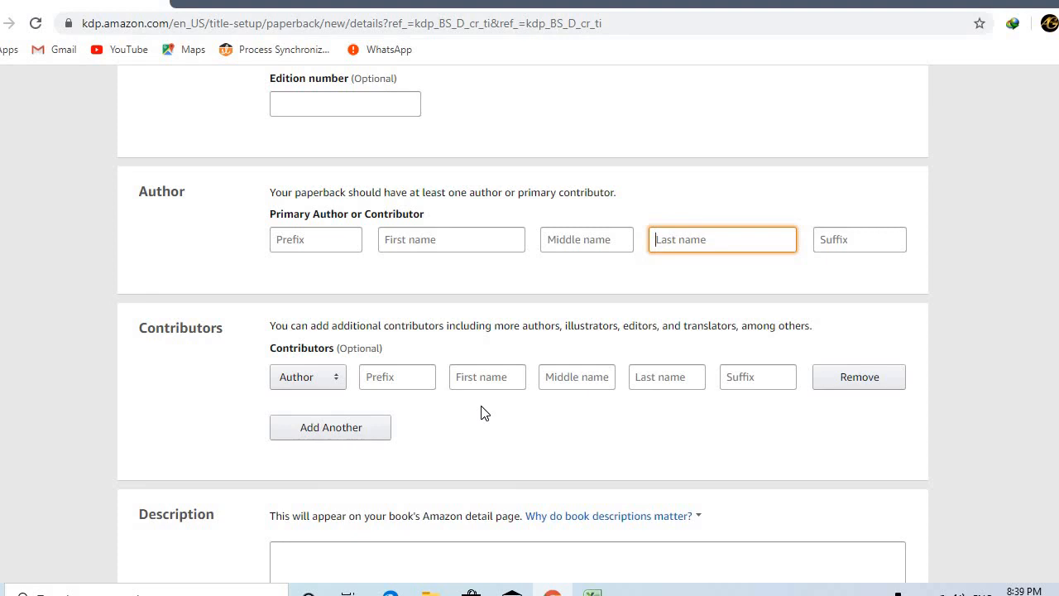
left_click(439, 242)
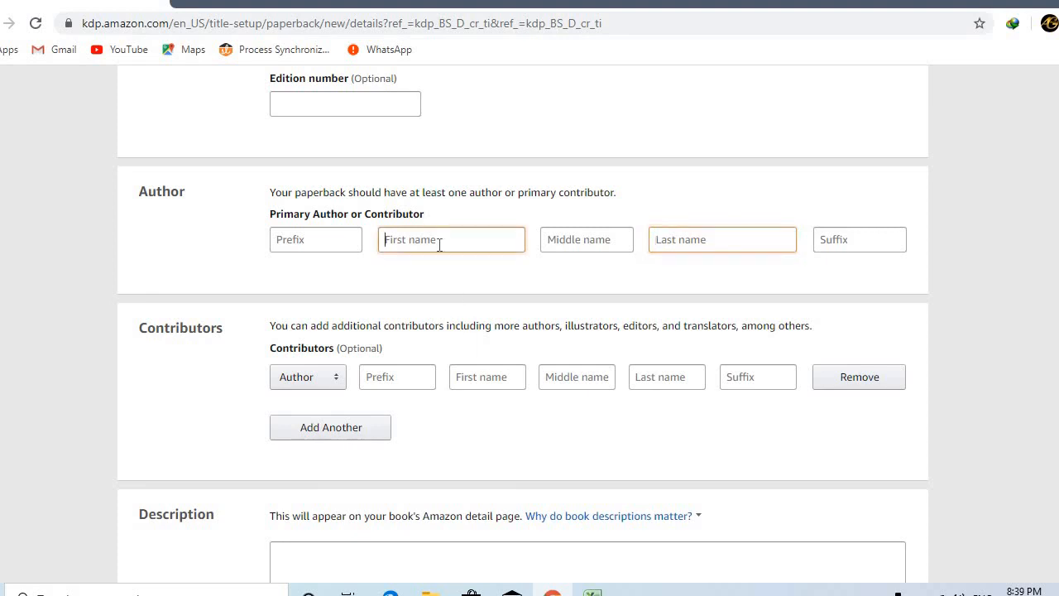
key("ctrl+v")
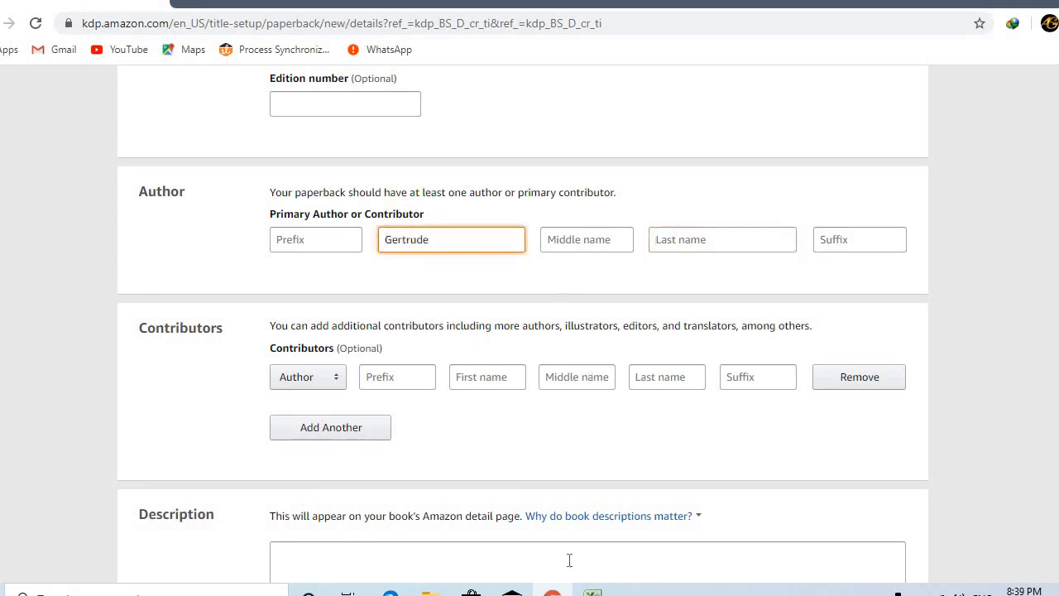
Step: Copy the author's second name, Stein, from the workbook into the primary author's Last name field in the browser
left_click(592, 592)
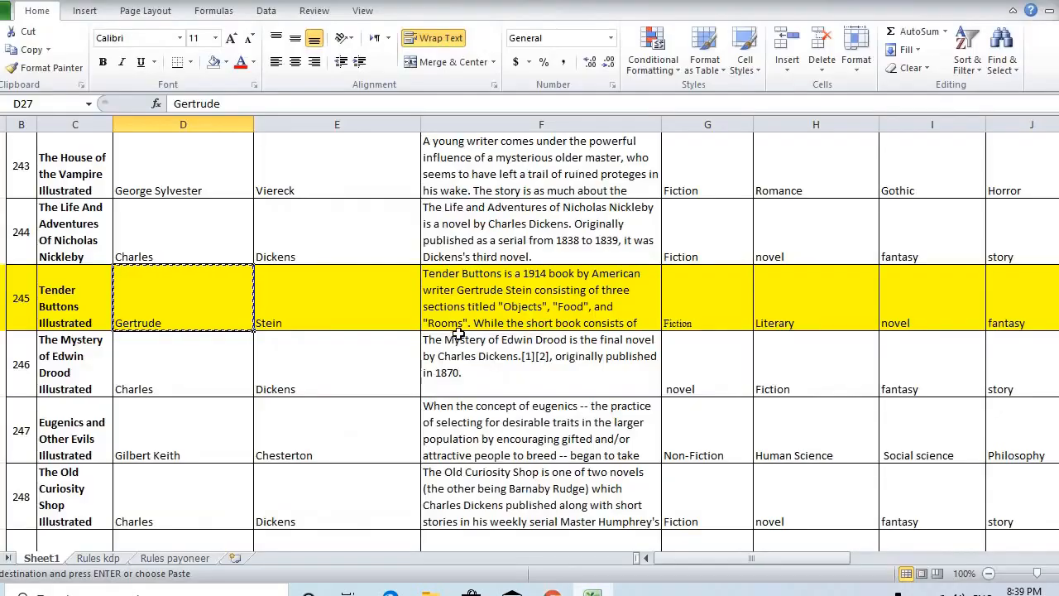
left_click(351, 298)
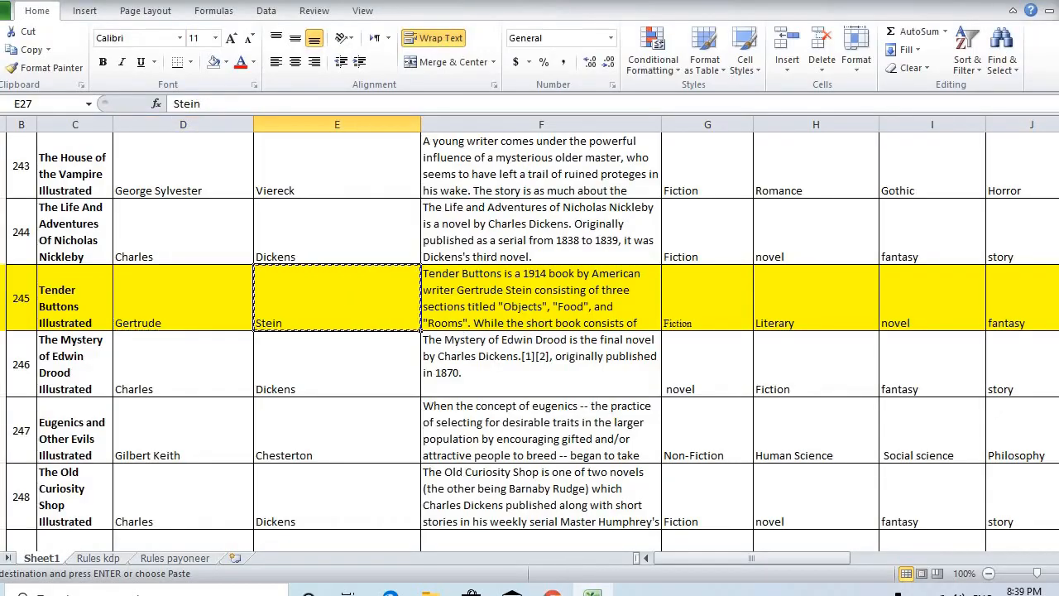
key("ctrl+c")
left_click(553, 593)
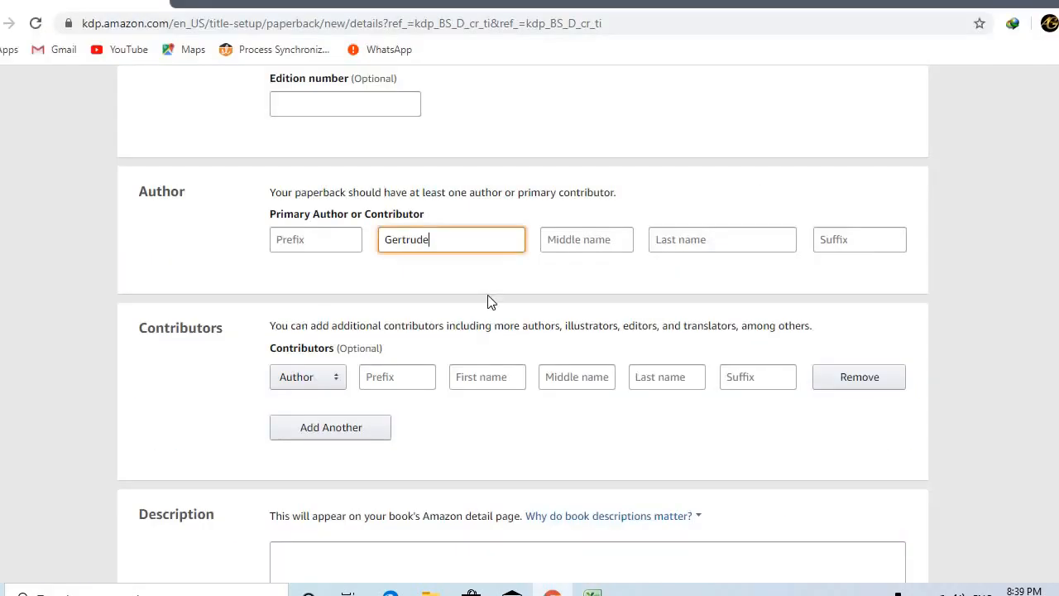
left_click(684, 241)
key("ctrl+v")
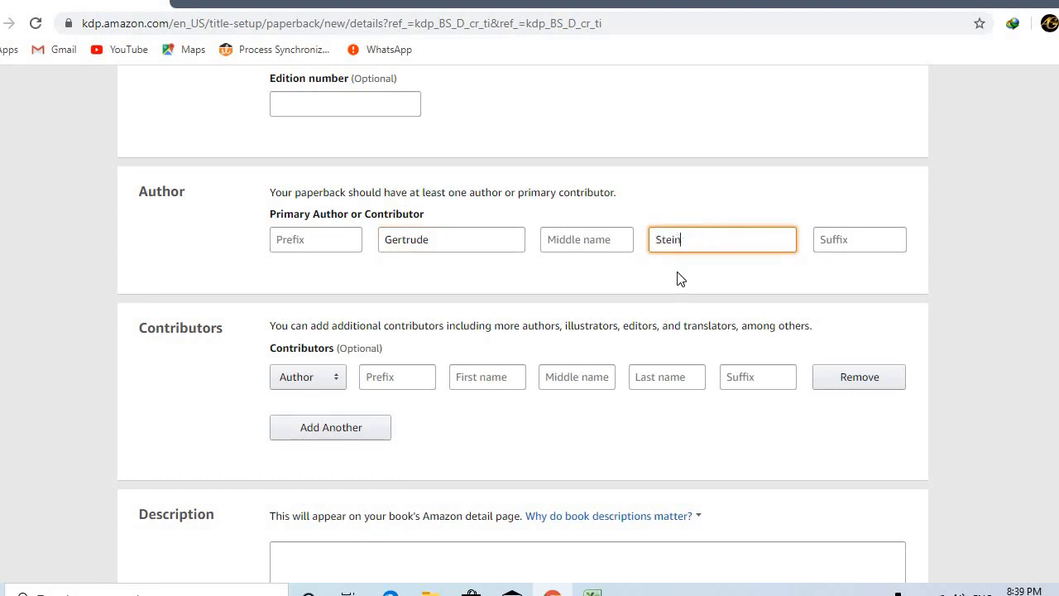
Step: Copy book 245's description text from the workbook into the Description box of the paperback form in the browser
left_click(593, 593)
left_click(575, 306)
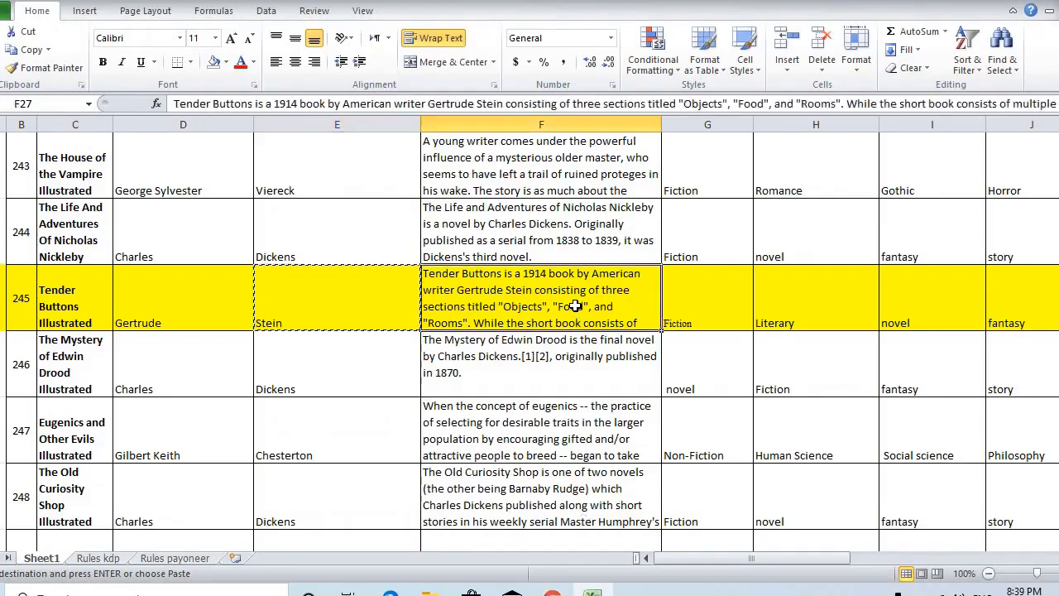
key("ctrl+c")
left_click(552, 592)
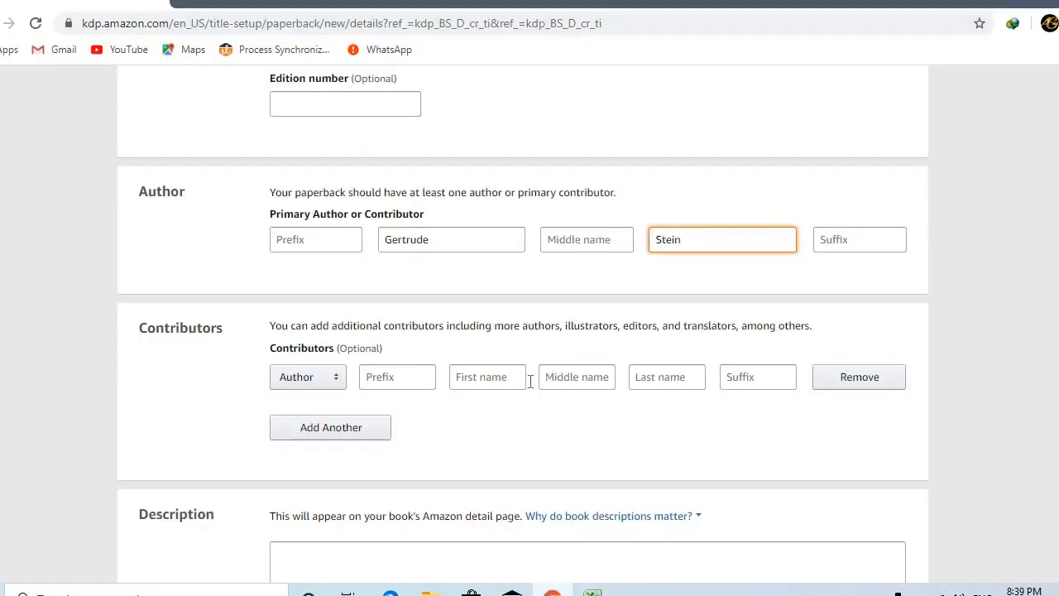
scroll(456, 476, "down", 4)
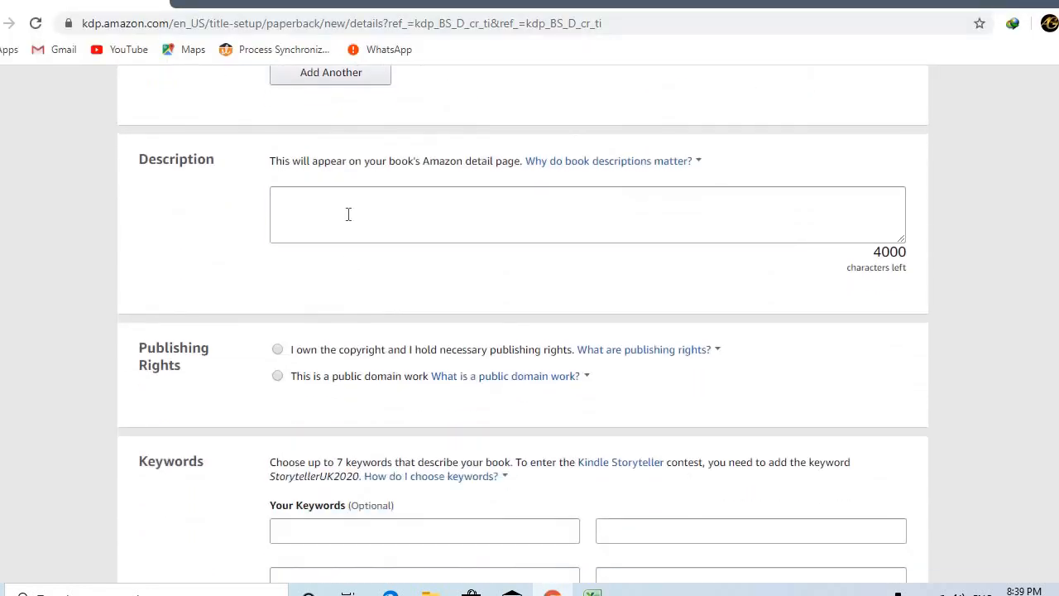
left_click(348, 214)
scroll(349, 214, "up", 3)
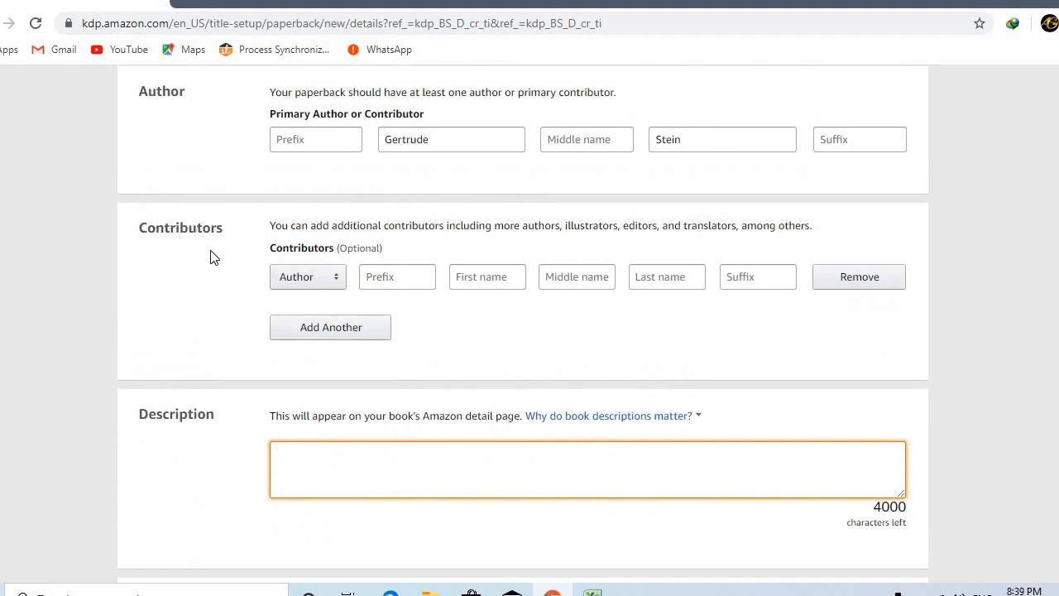
scroll(211, 257, "down", 2)
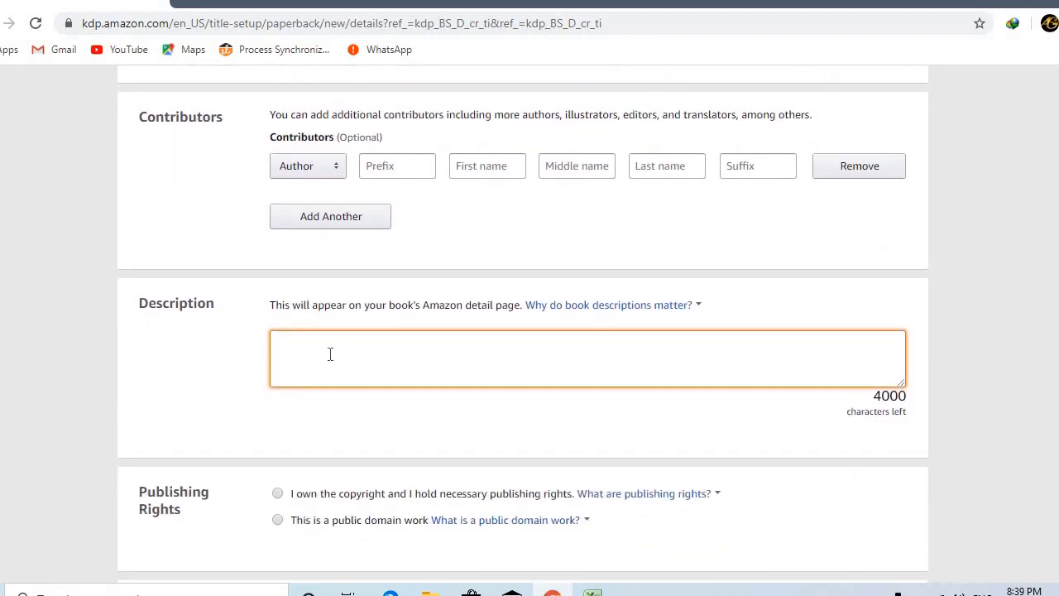
key("ctrl+v")
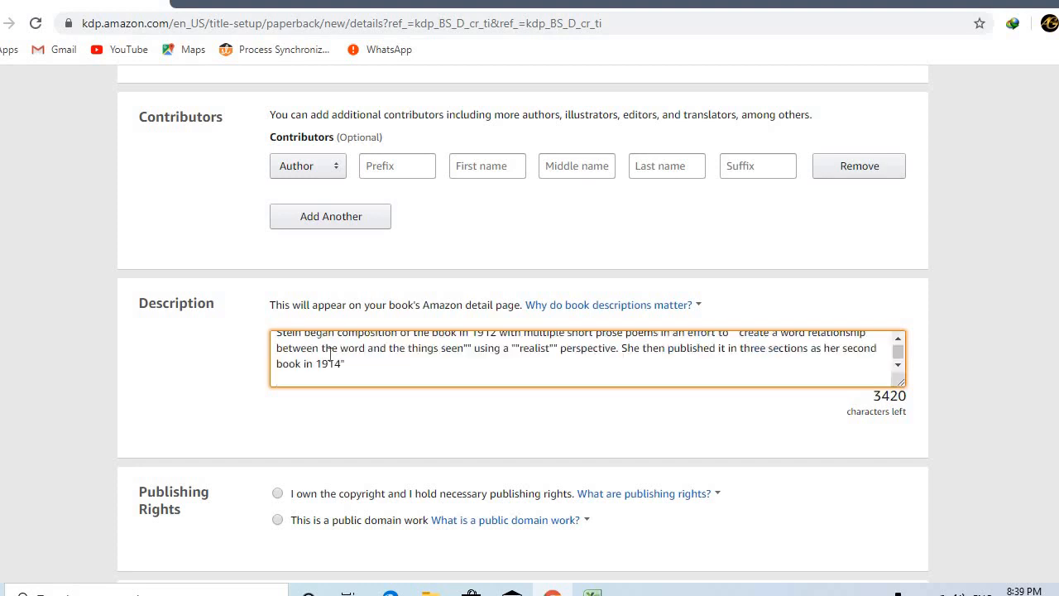
Step: Remove the trailing blank line from the Description text and mark the book as a public domain work
key("BackSpace")
scroll(331, 352, "down", 3)
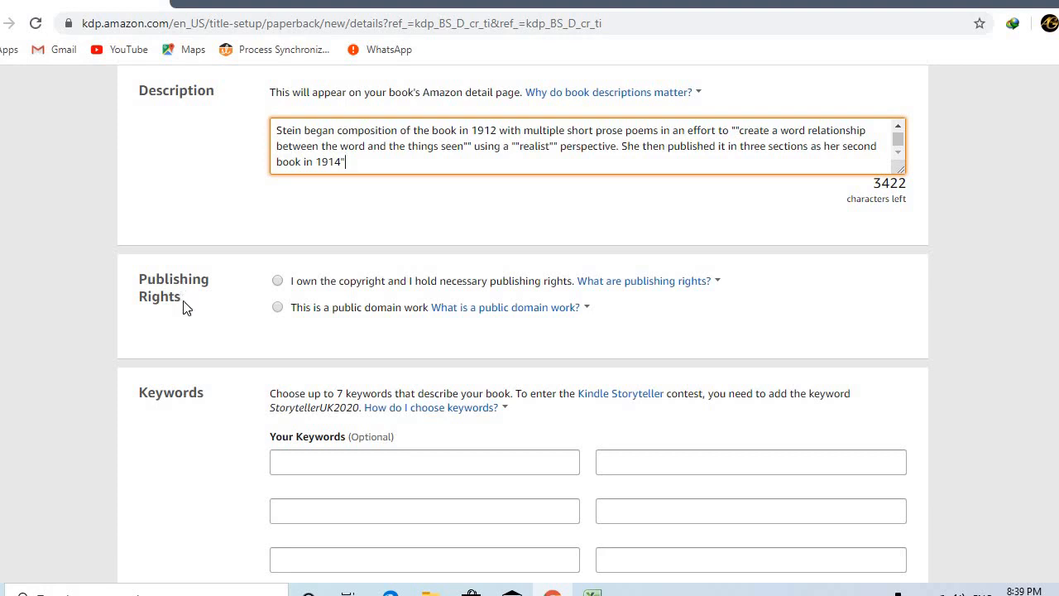
left_click(278, 308)
scroll(287, 306, "down", 3)
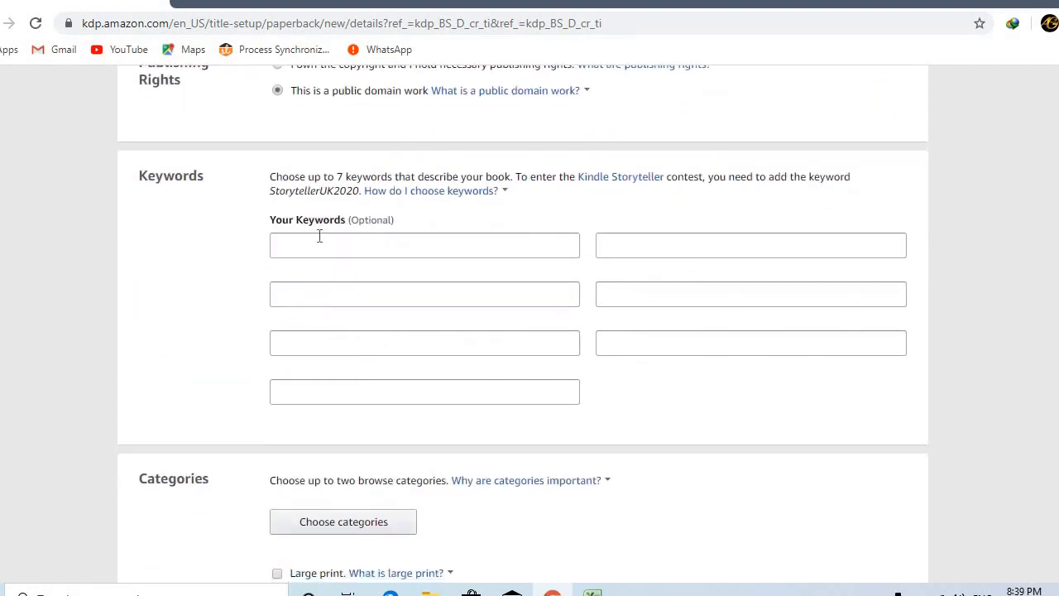
left_click(319, 236)
left_click(381, 305)
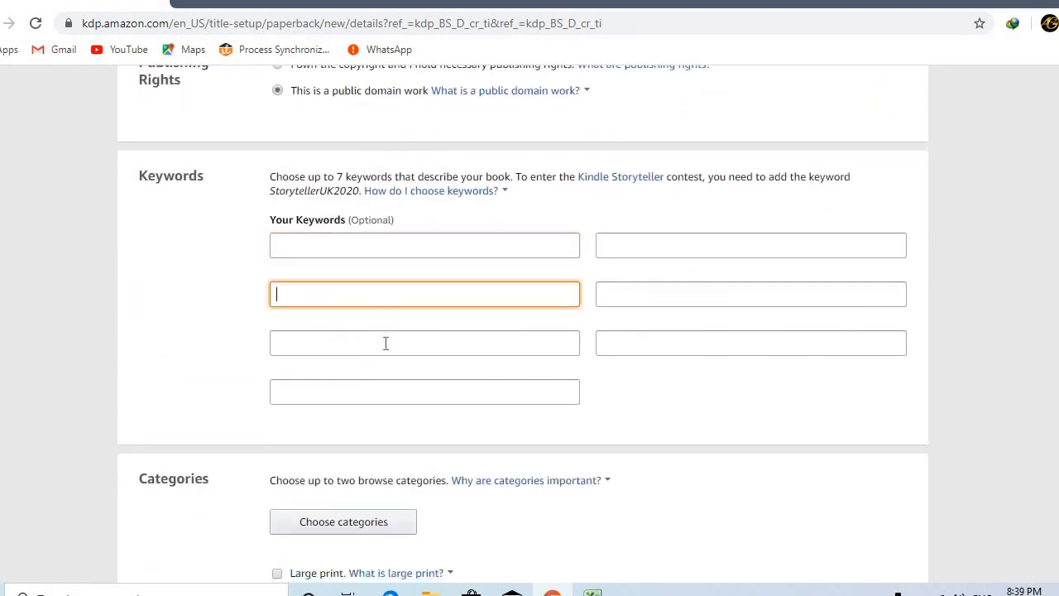
left_click(386, 343)
left_click(402, 392)
left_click(653, 242)
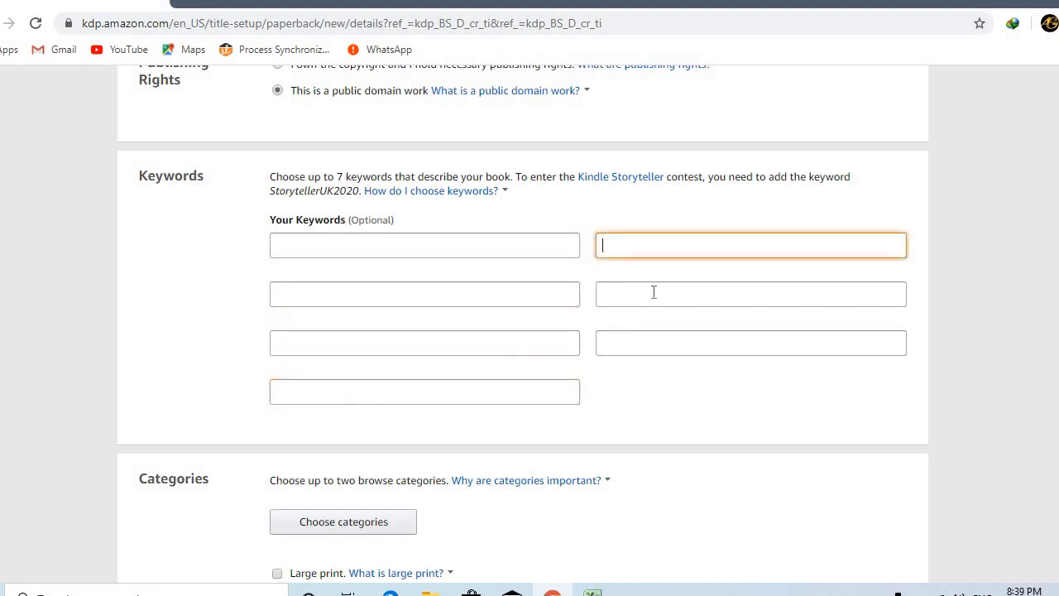
left_click(653, 294)
left_click(654, 339)
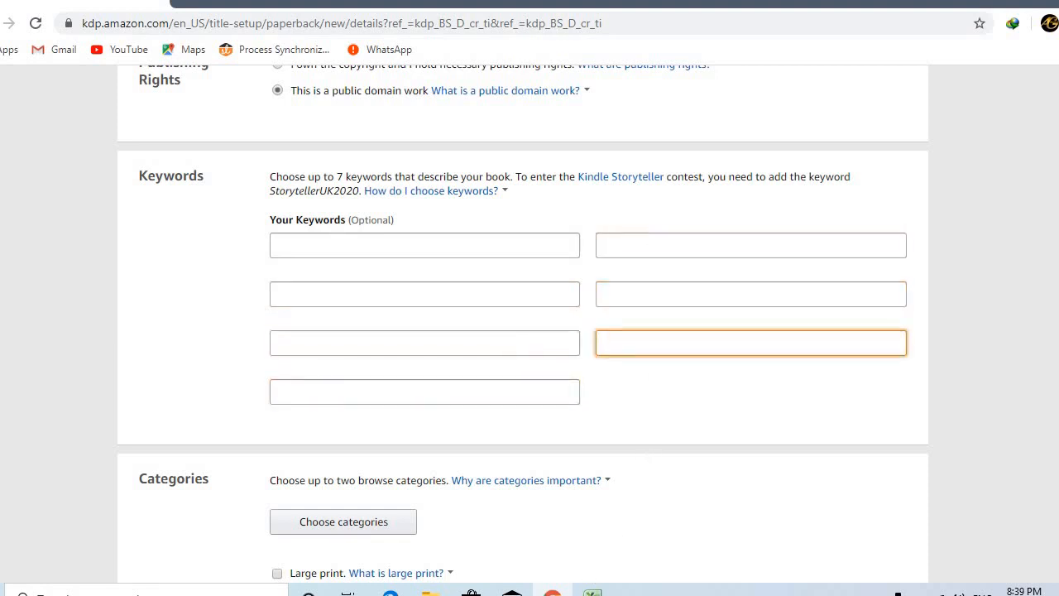
Step: Switch to the workbook and copy book 245's first three keywords: Fiction, Literary and novel
left_click(593, 593)
scroll(635, 490, "up", 1)
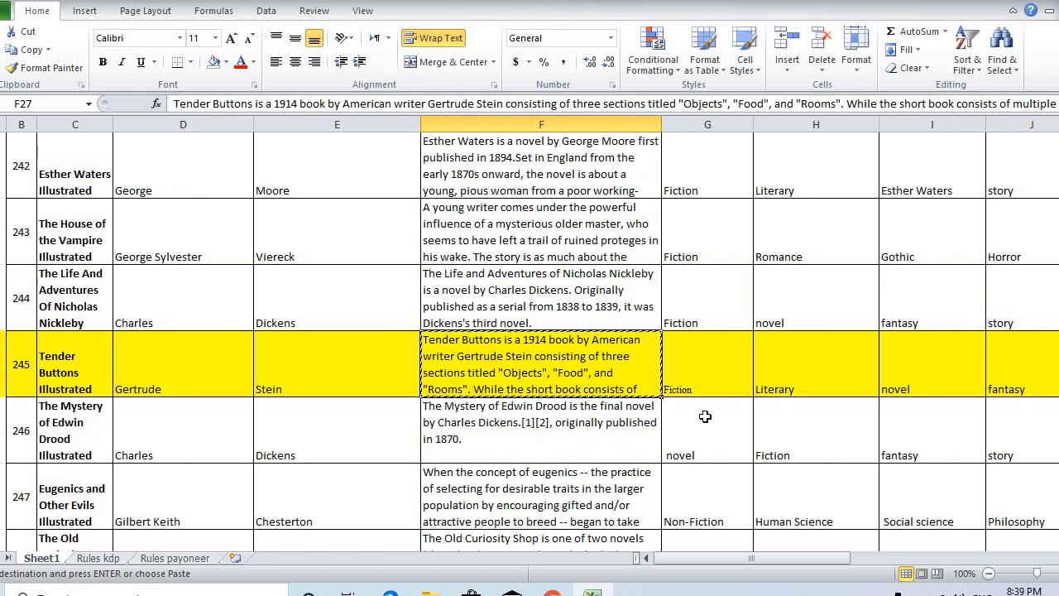
scroll(705, 416, "right", 5)
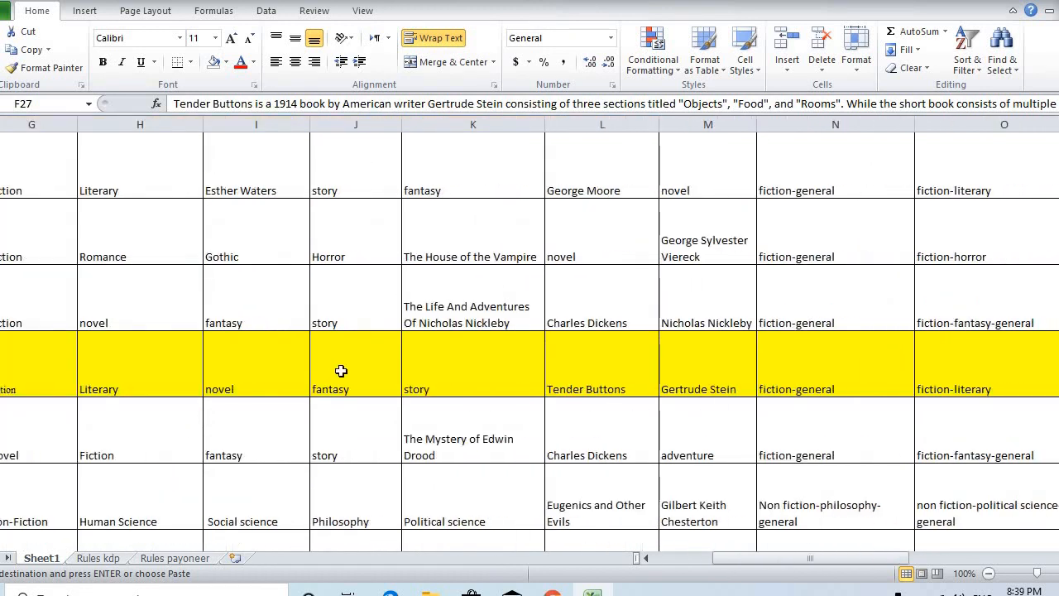
scroll(341, 371, "left", 5)
left_click(684, 365)
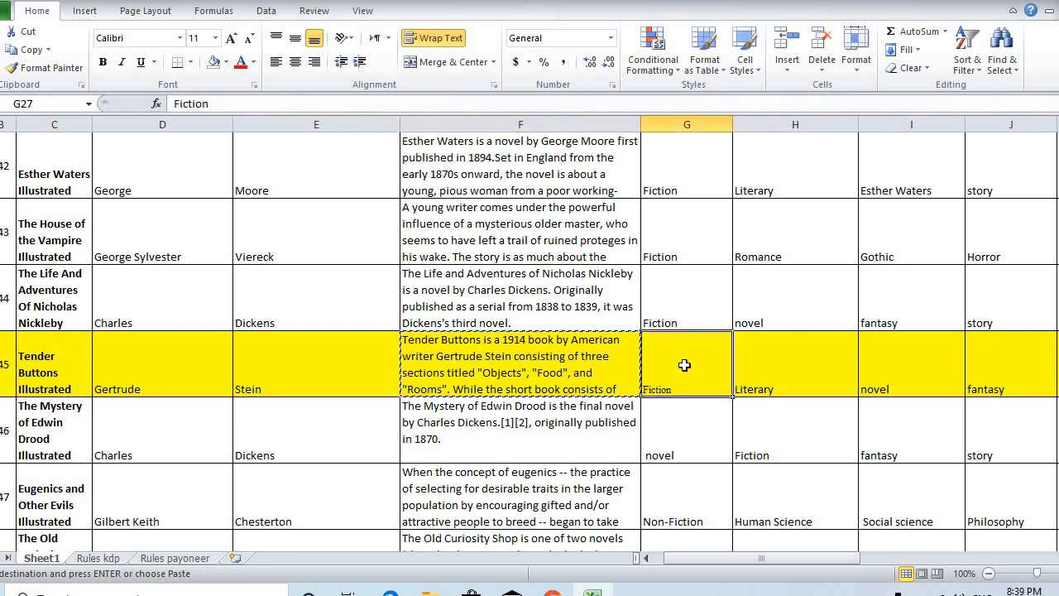
left_click(810, 370)
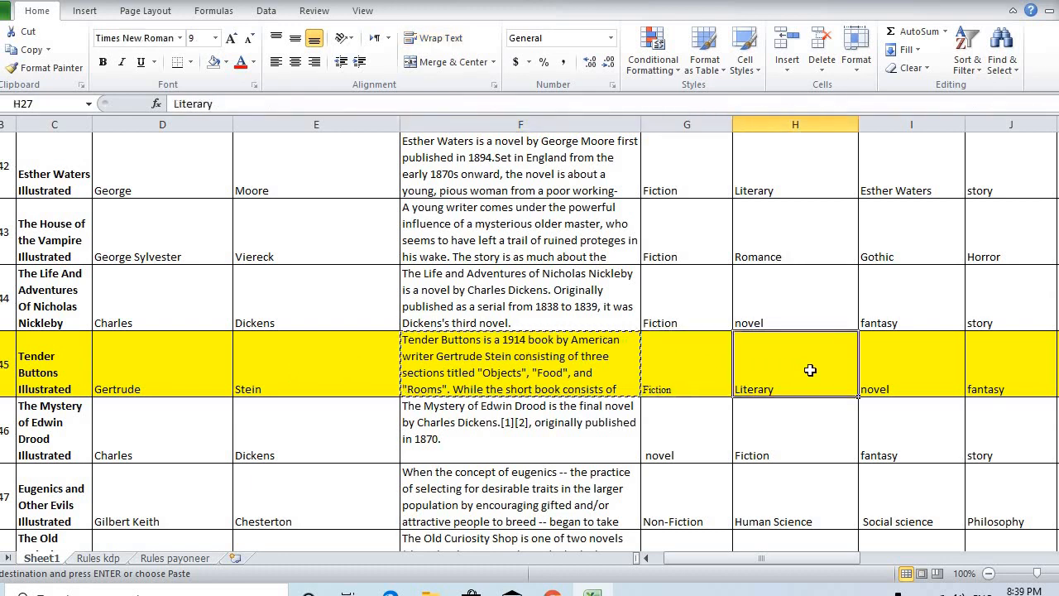
left_click(895, 370)
left_click(983, 367)
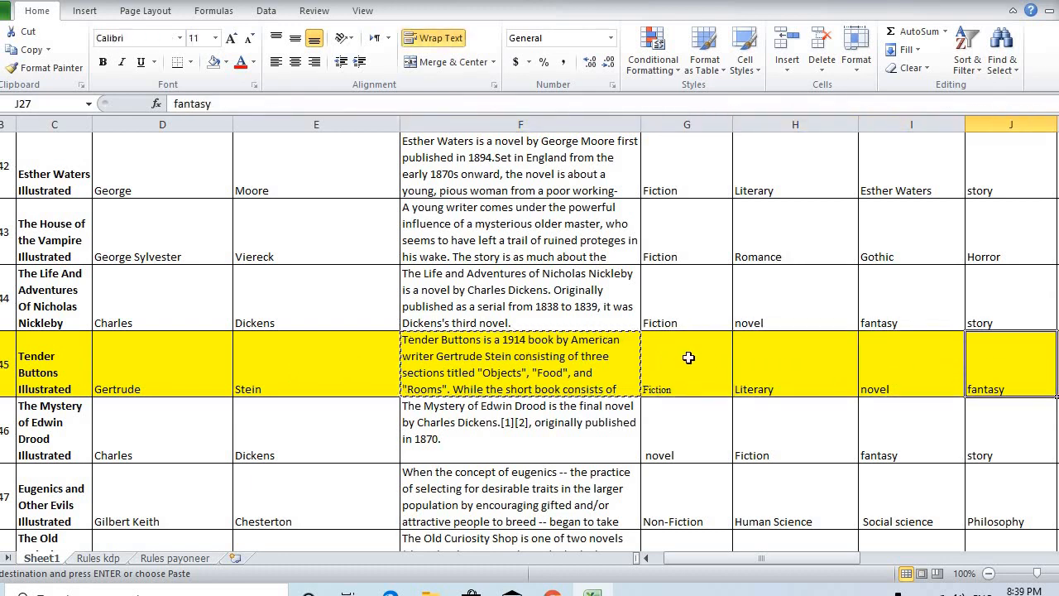
left_click_drag(688, 359, 895, 363)
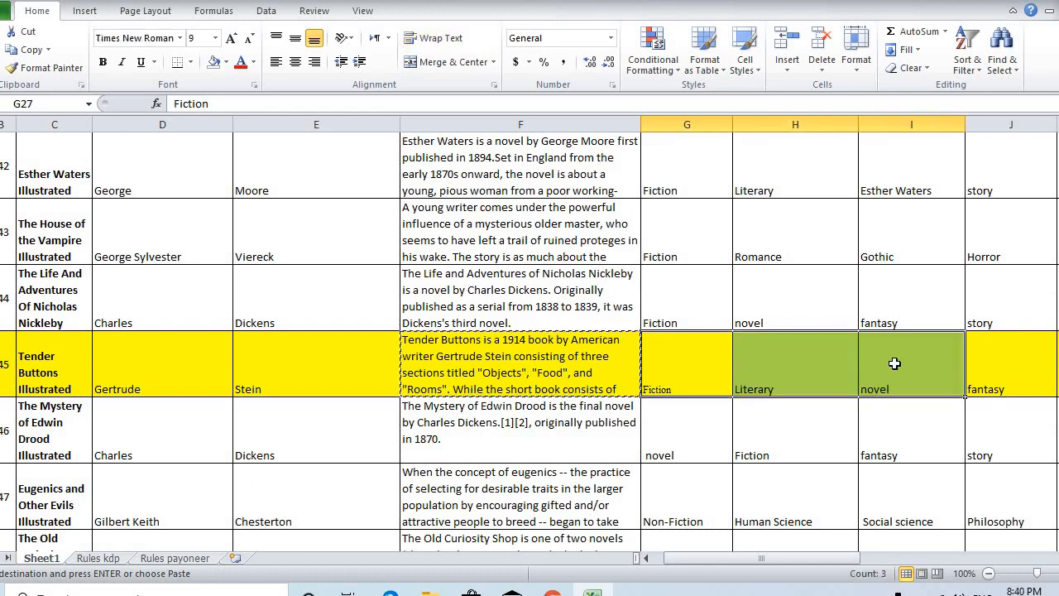
key("ctrl+c")
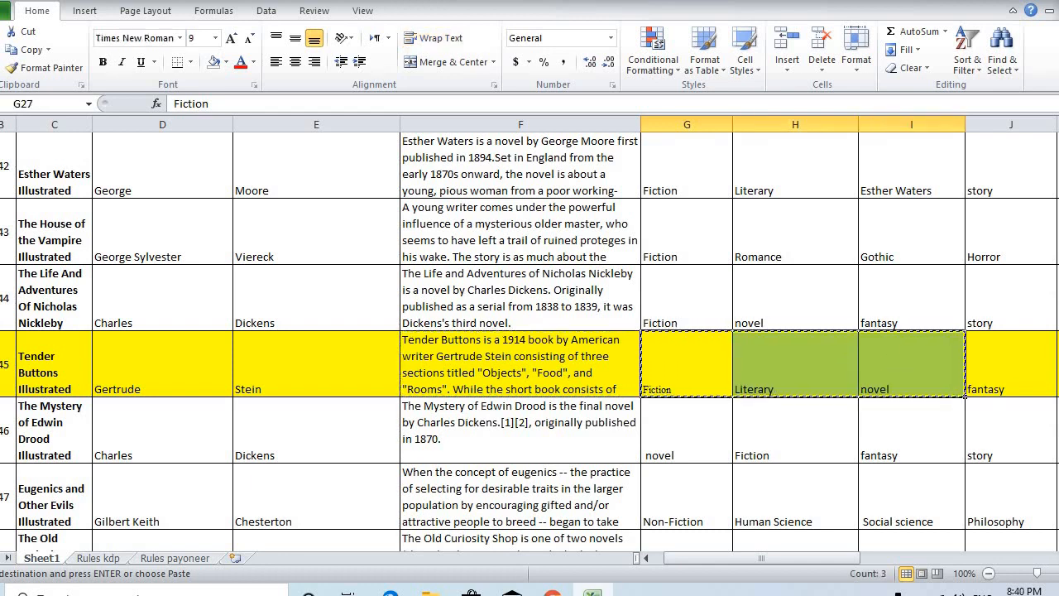
Step: Paste the copied keywords into the browser form and distribute Fiction, Literary and novel over the first three keyword boxes
left_click(552, 593)
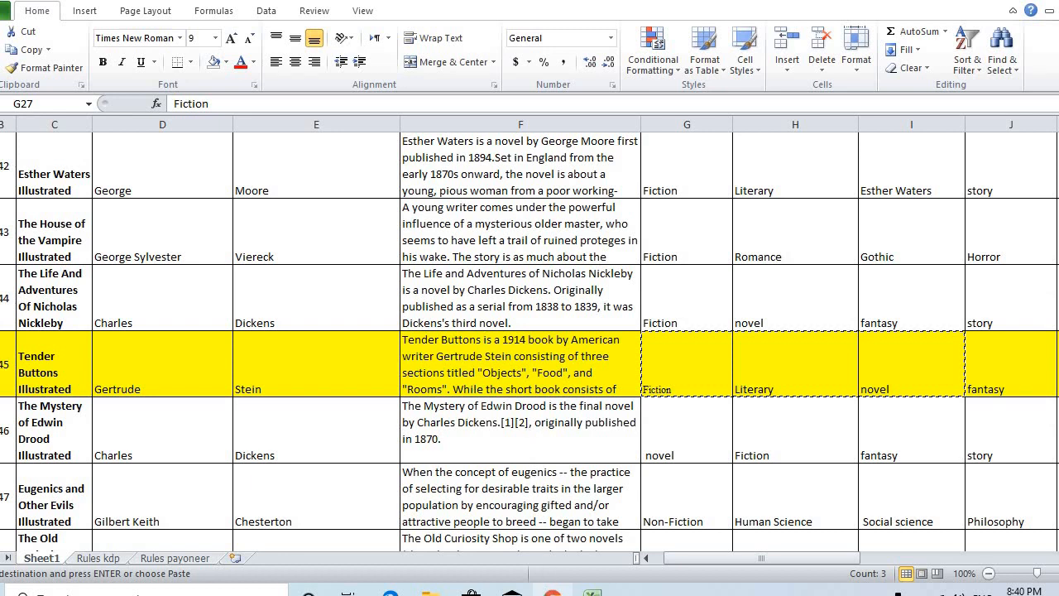
left_click(552, 589)
left_click(435, 245)
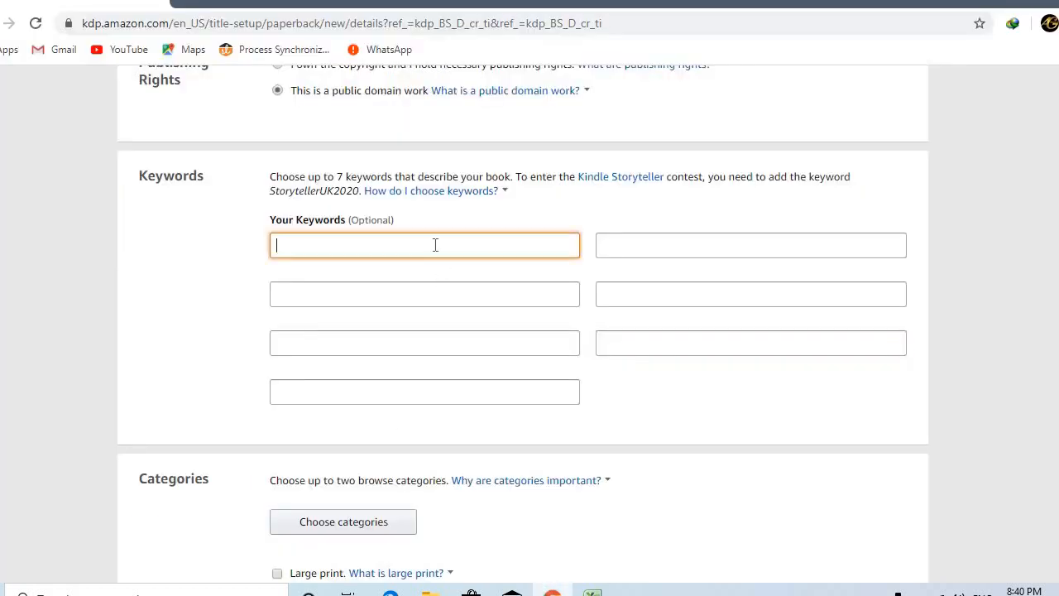
key("ctrl+v")
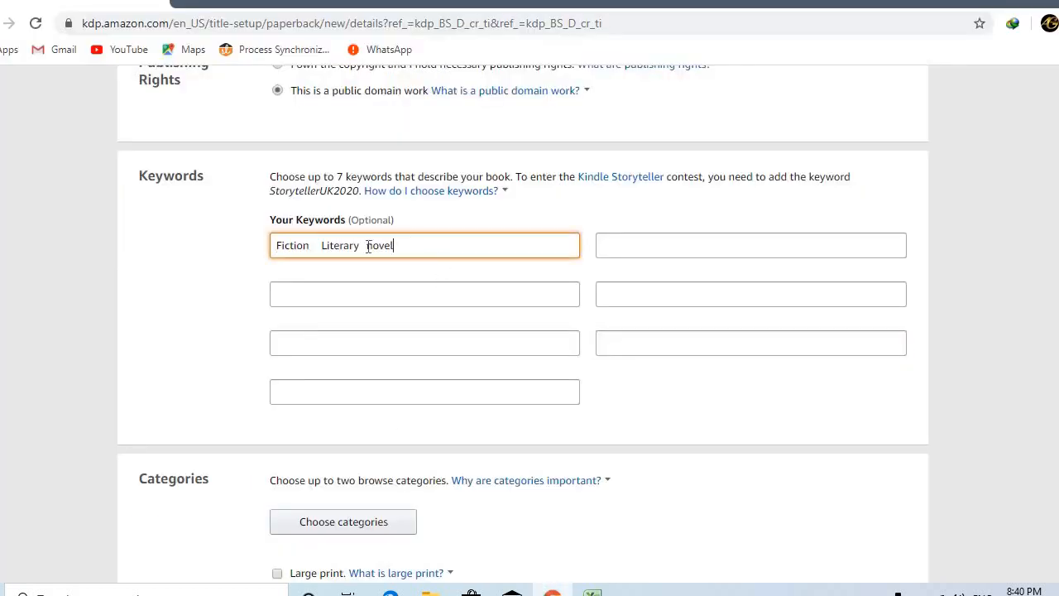
left_click_drag(367, 245, 642, 250)
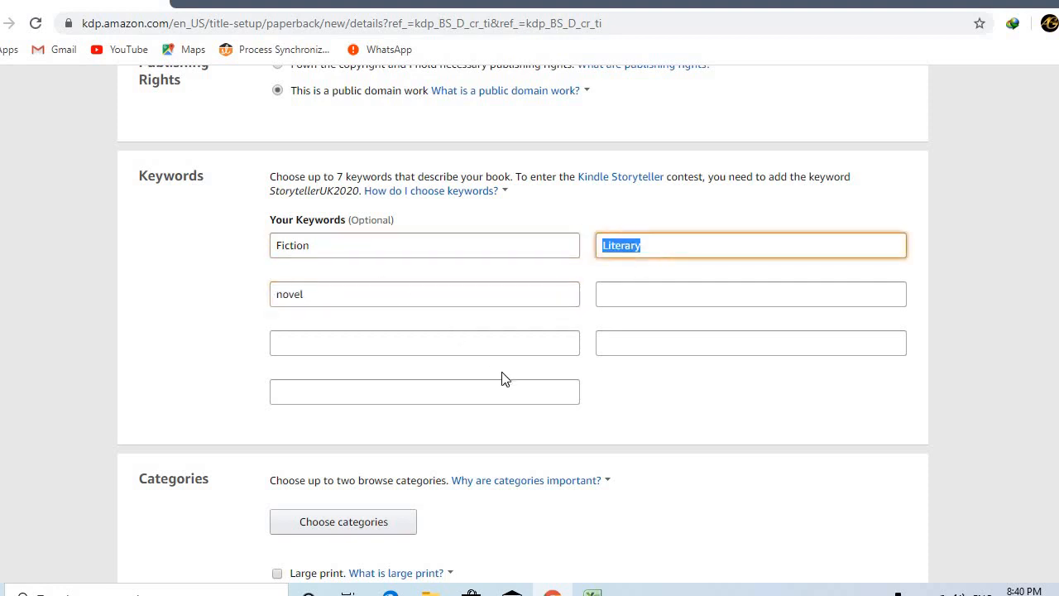
Step: Copy book 245's next three keywords, fantasy, story and Tender Buttons, from the workbook into the fourth keyword box of the browser form
left_click(592, 592)
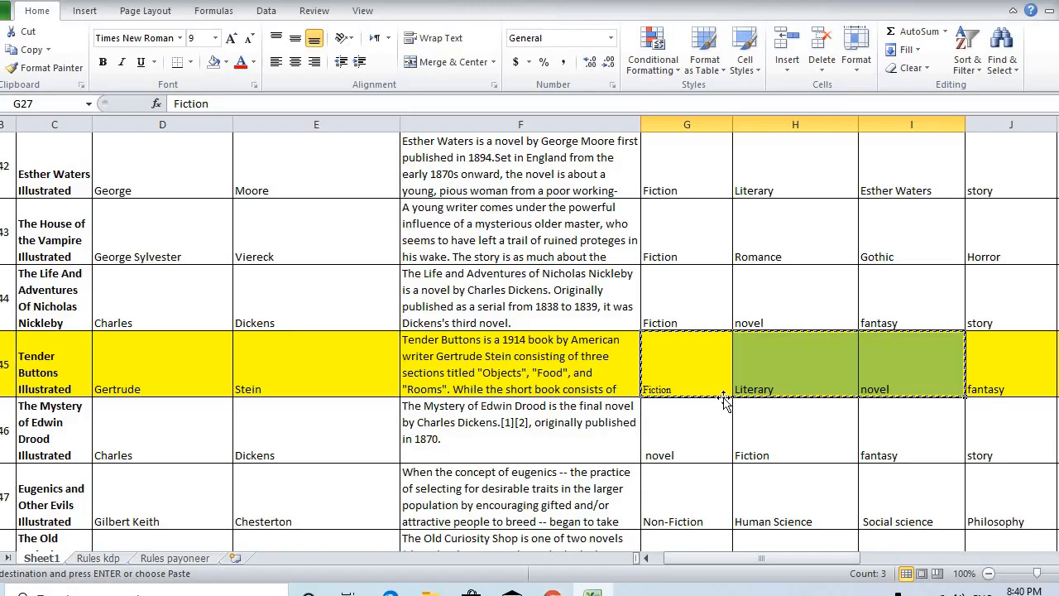
left_click_drag(790, 563, 832, 563)
left_click_drag(566, 364, 800, 373)
key("ctrl+c")
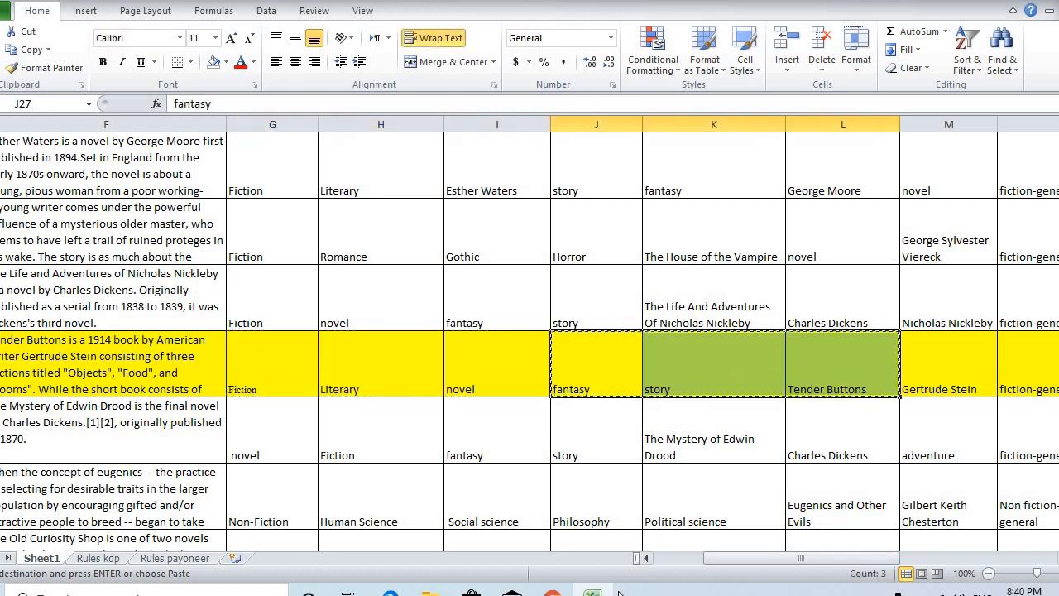
left_click(552, 593)
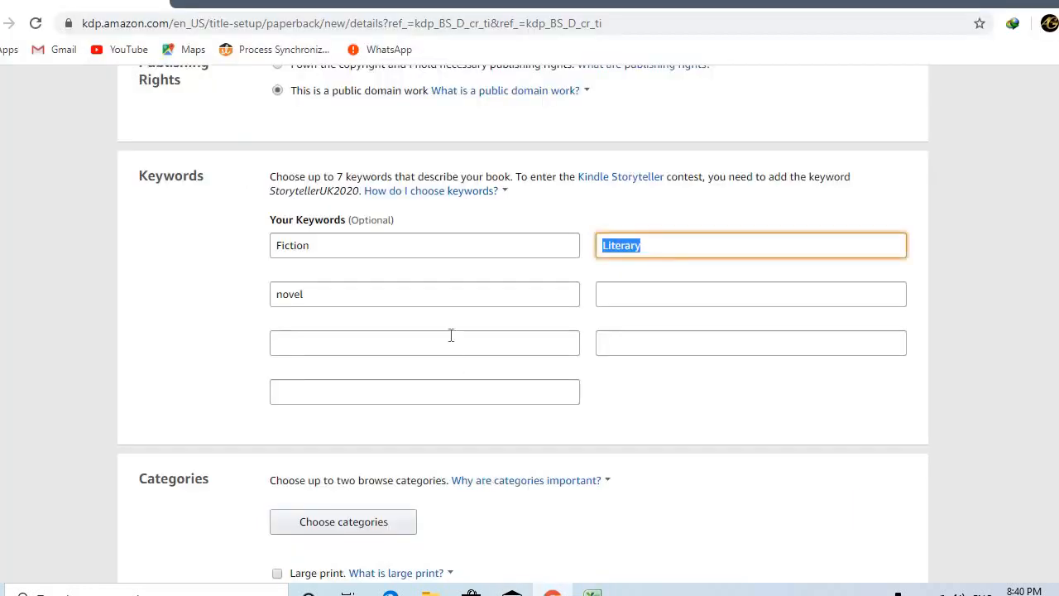
left_click(635, 297)
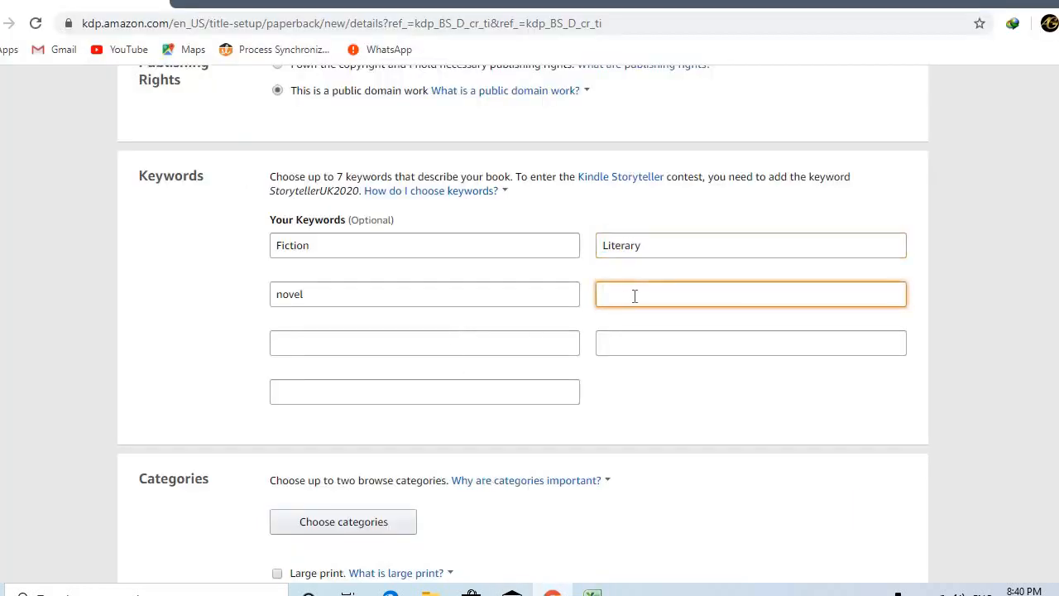
key("ctrl+v")
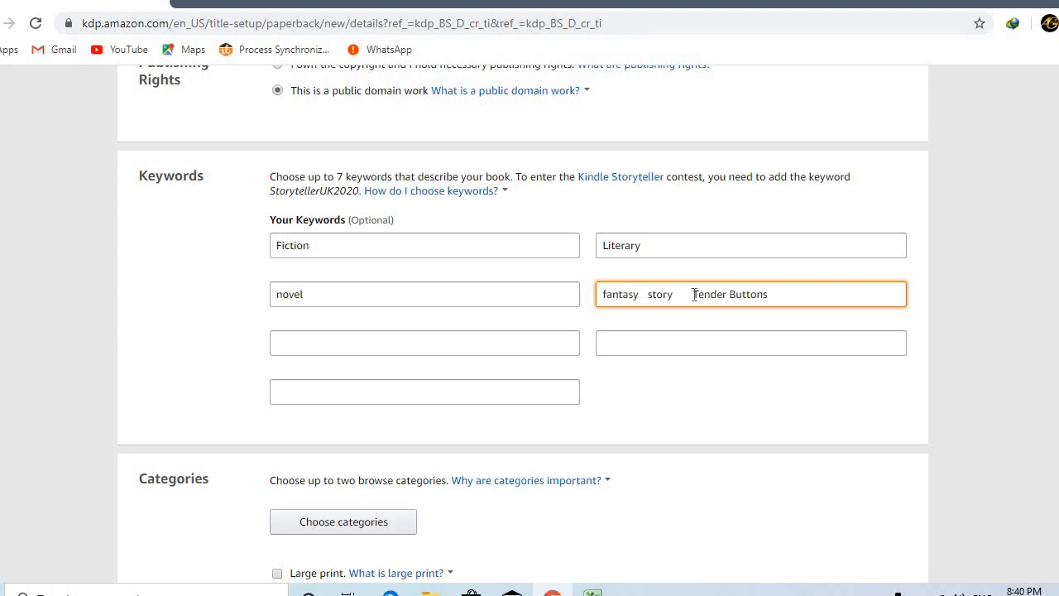
Step: Move Tender Buttons to the fifth keyword box and story to the sixth, leaving only fantasy in the fourth
left_click_drag(772, 292, 447, 348)
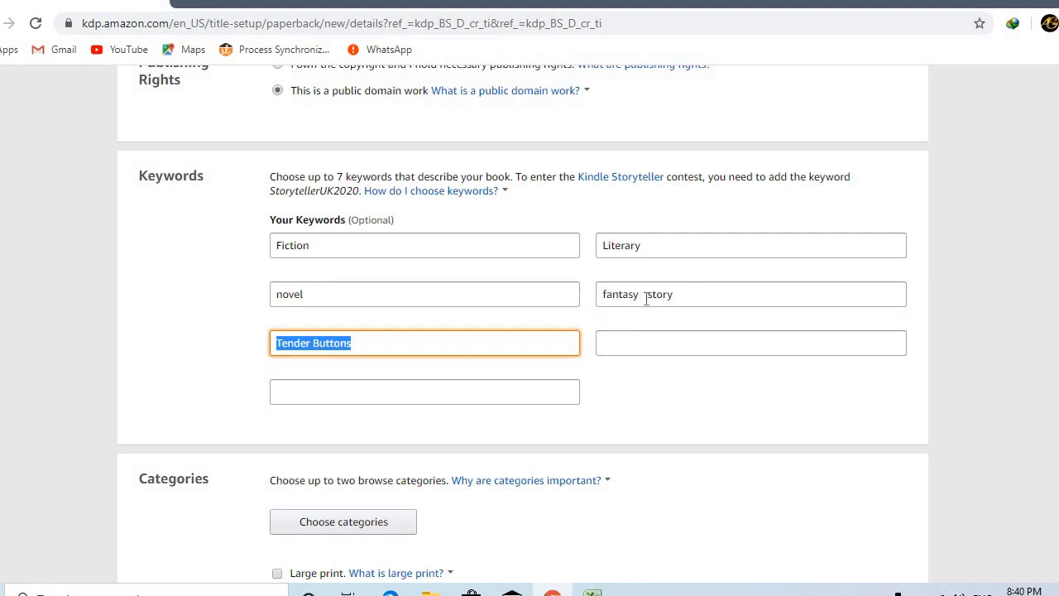
double_click(659, 294)
left_click_drag(659, 295, 635, 348)
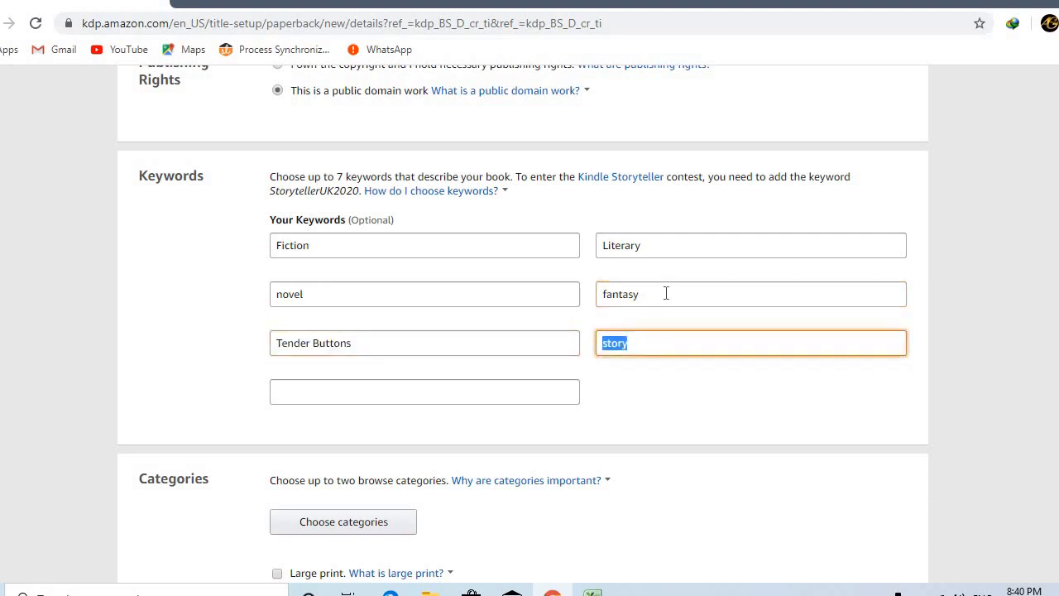
Step: Copy book 245's seventh keyword, Gertrude Stein, from the workbook into the last keyword box of the browser form
left_click(592, 593)
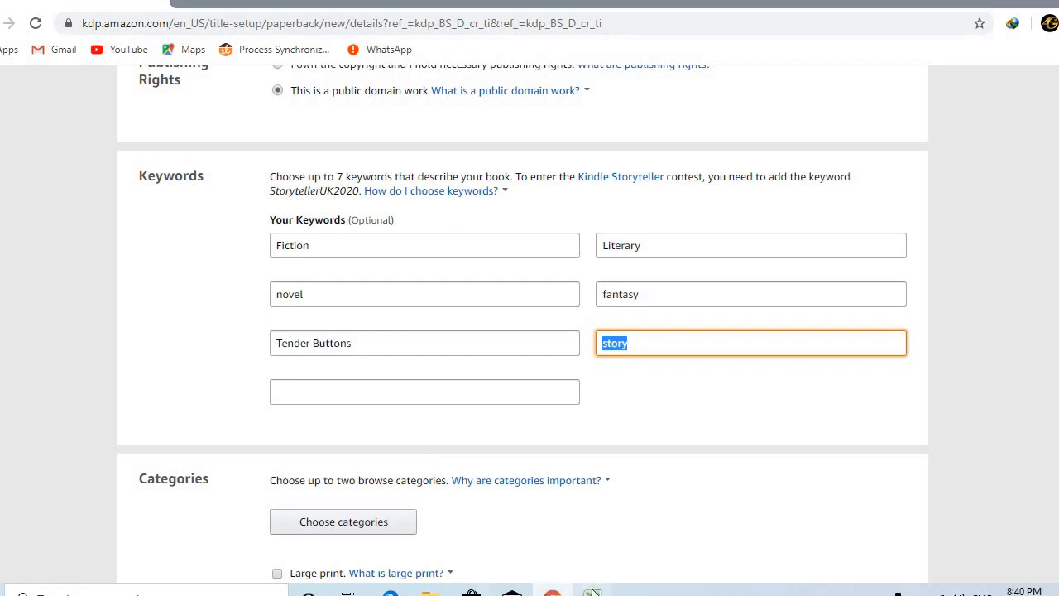
left_click(949, 375)
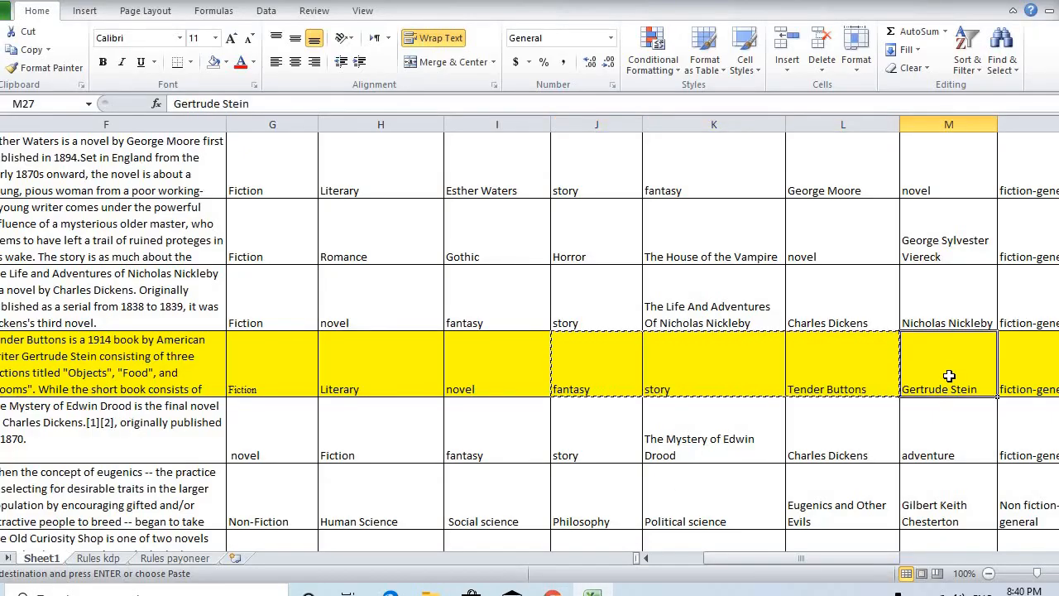
key("ctrl+c")
key("alt+Tab")
left_click(501, 394)
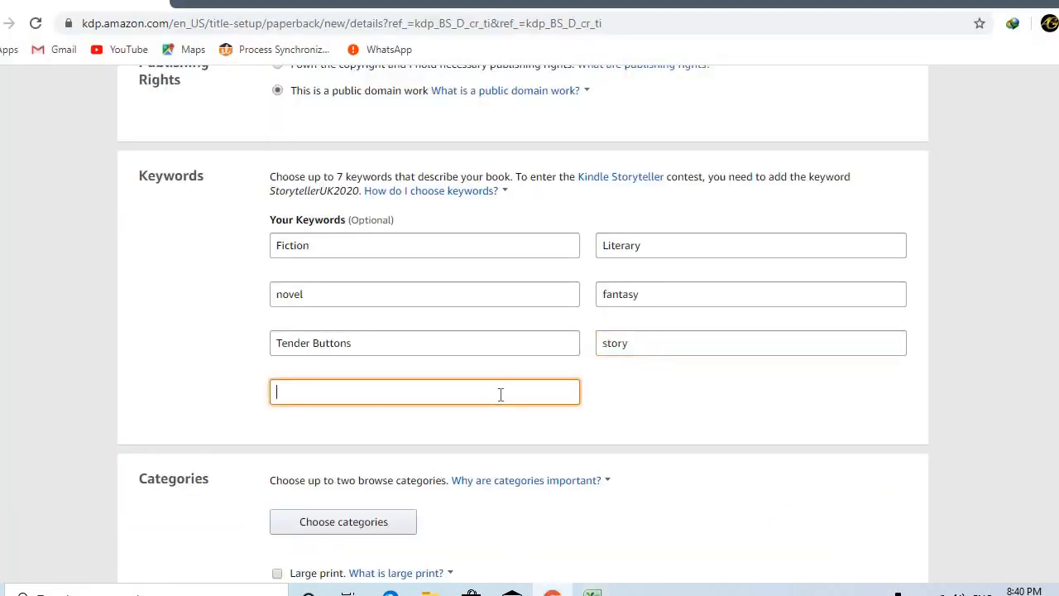
key("ctrl+v")
Step: Switch to the workbook and check the header row for the columns that hold the book categories
scroll(501, 394, "down", 3)
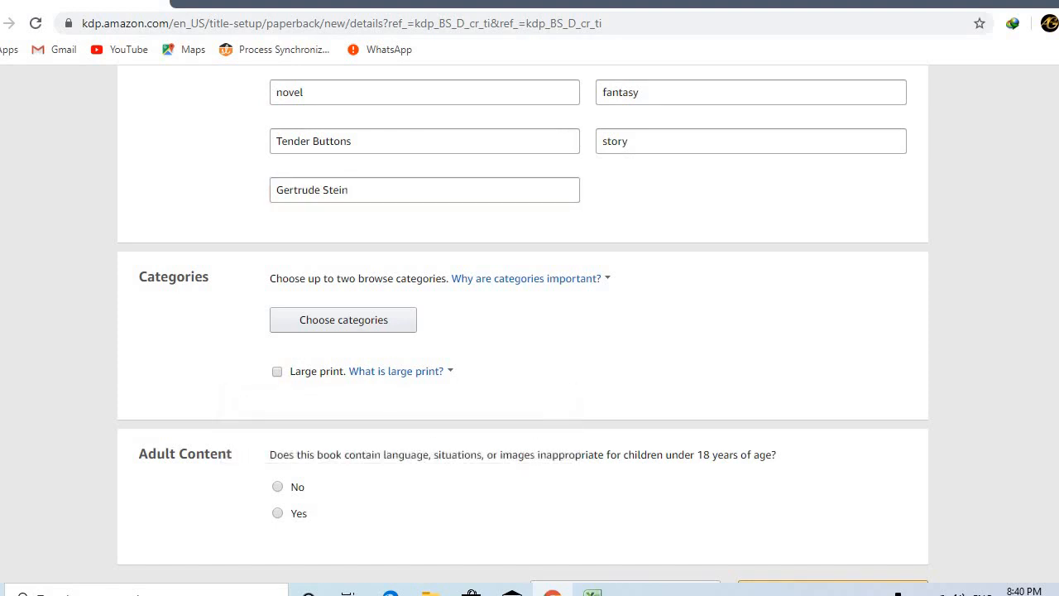
left_click(592, 592)
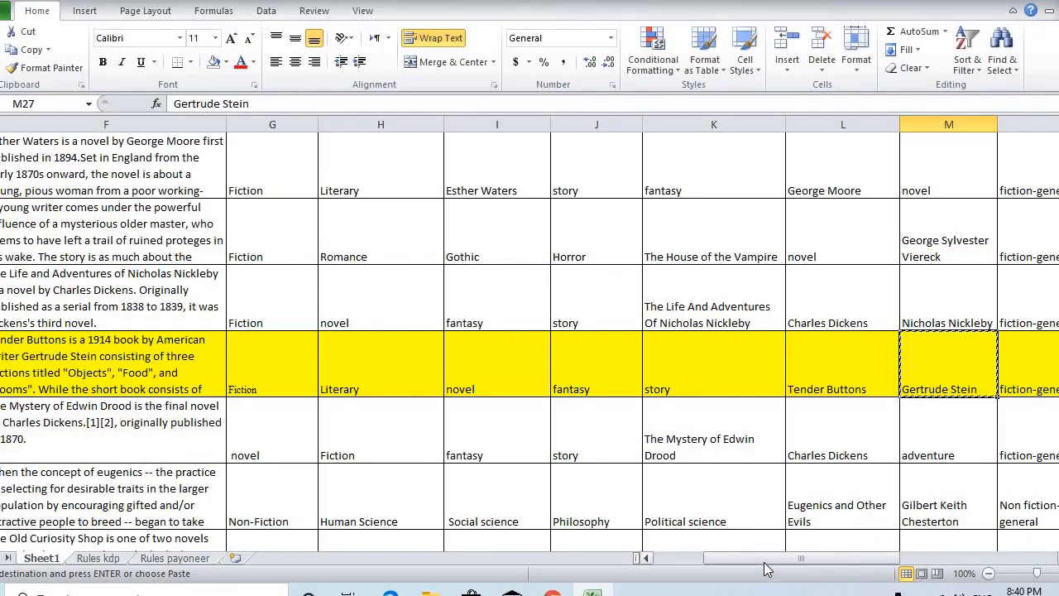
left_click_drag(775, 565, 806, 568)
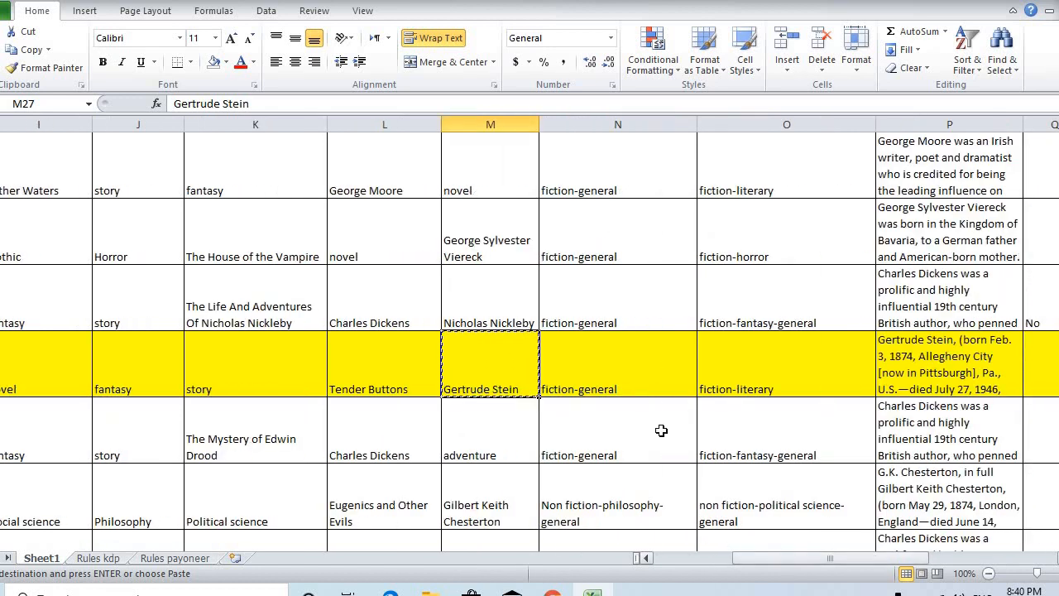
scroll(654, 398, "up", 3)
scroll(654, 399, "up", 2)
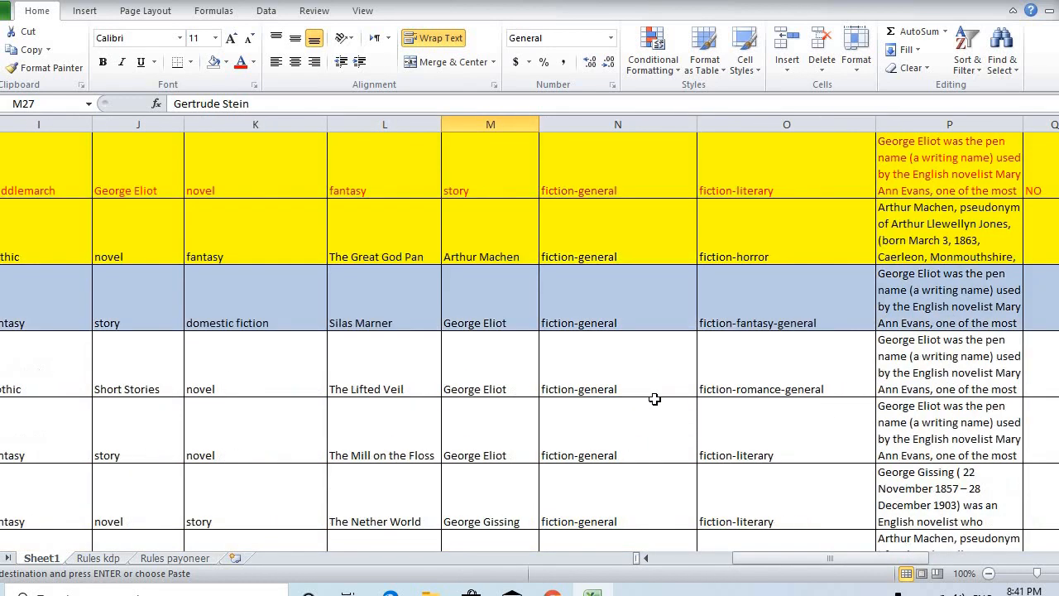
scroll(654, 399, "up", 3)
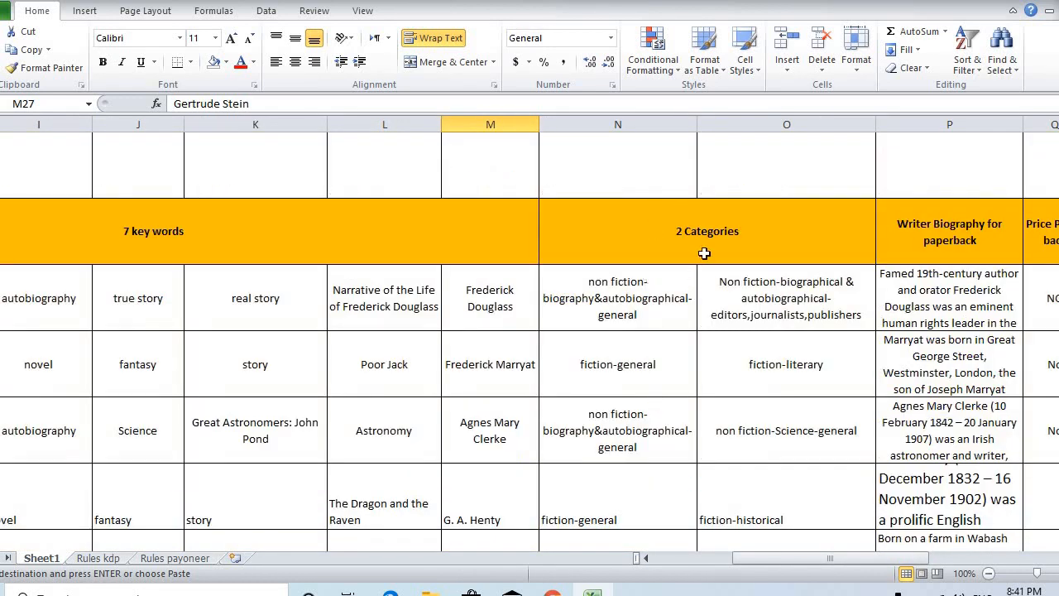
Step: Locate the row of book 245, Tender Buttons Illustrated, in the workbook again
scroll(700, 262, "down", 6)
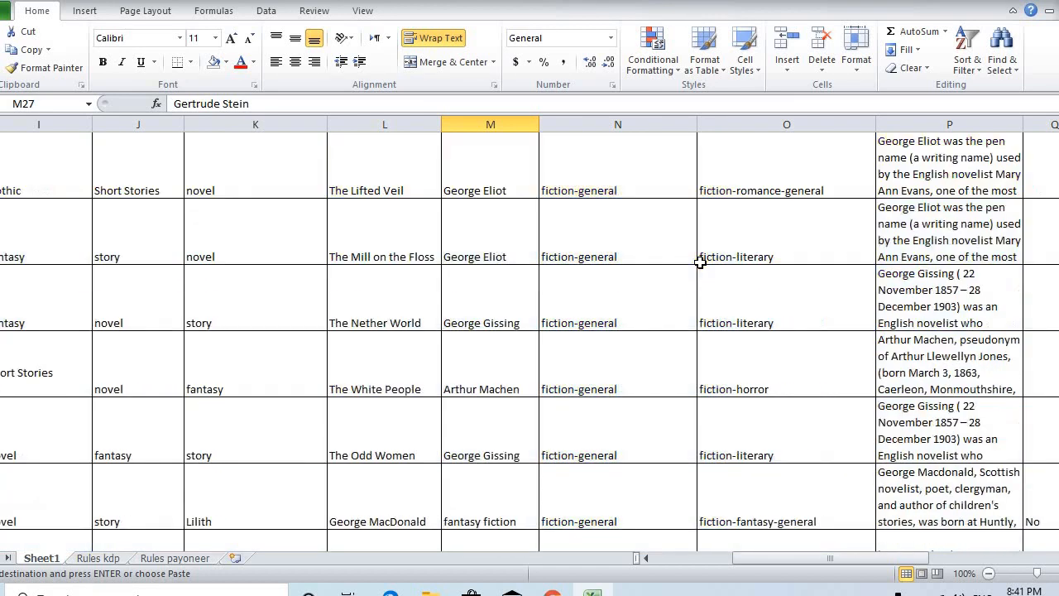
scroll(700, 263, "up", 1)
left_click(608, 372)
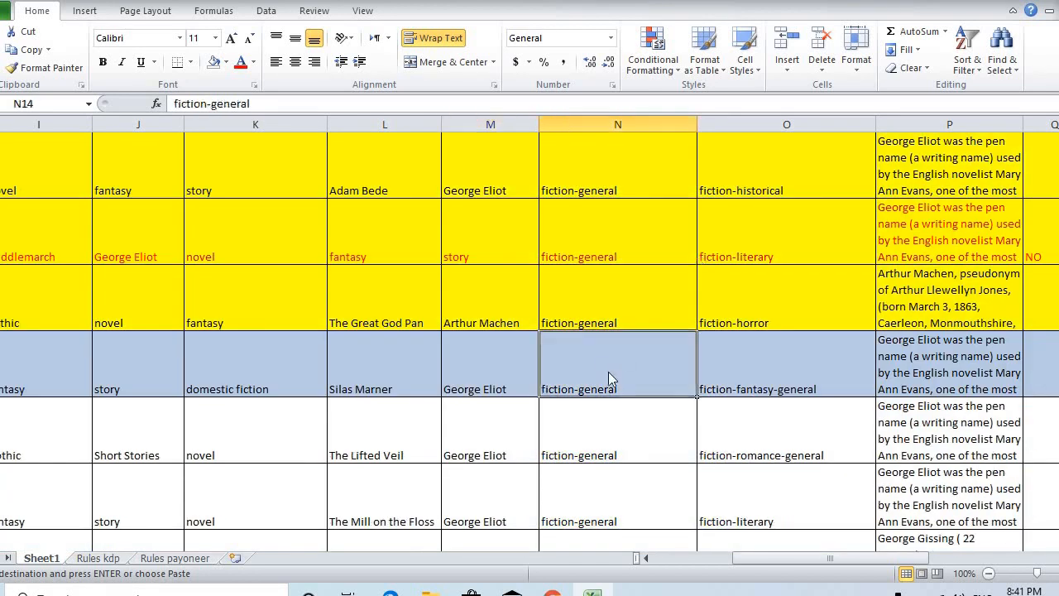
scroll(508, 494, "left", 5)
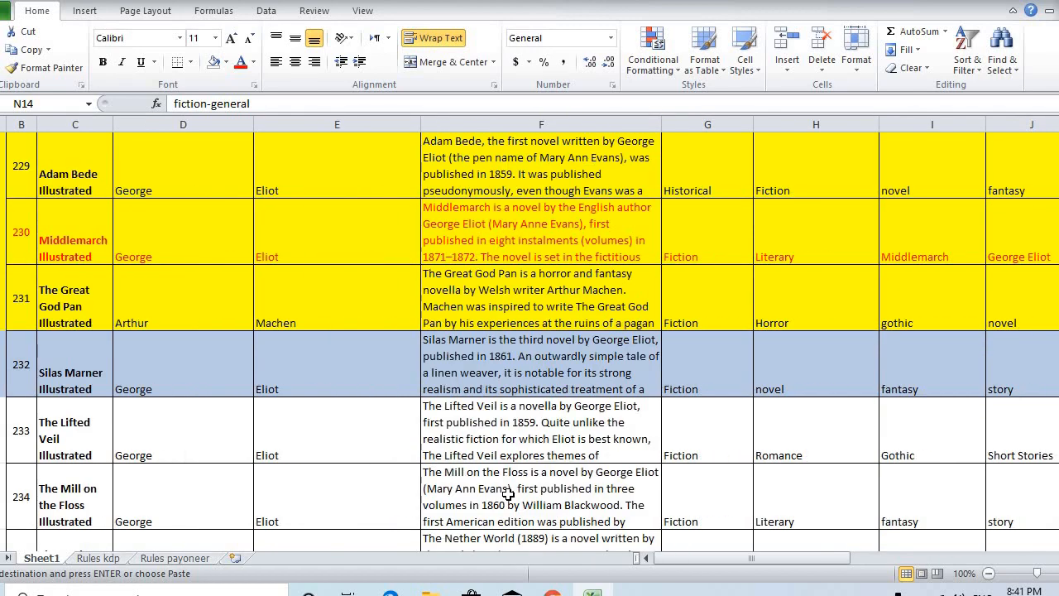
scroll(508, 494, "right", 3)
scroll(508, 494, "left", 3)
scroll(508, 494, "down", 5)
scroll(508, 494, "down", 1)
scroll(508, 494, "down", 3)
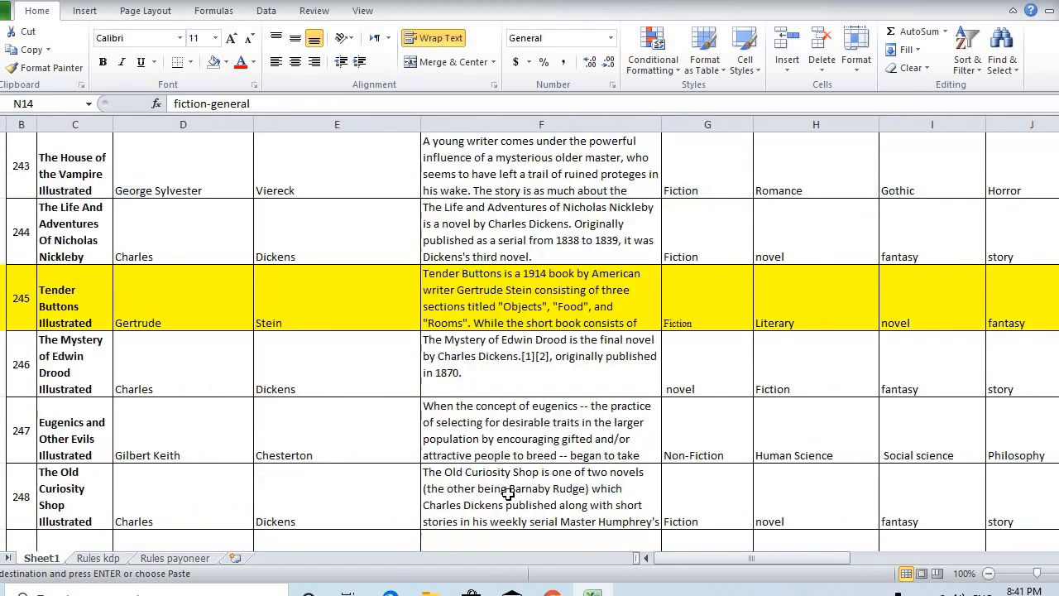
Step: Check book 245's two category cells, beyond the keyword columns in the workbook
scroll(653, 293, "right", 5)
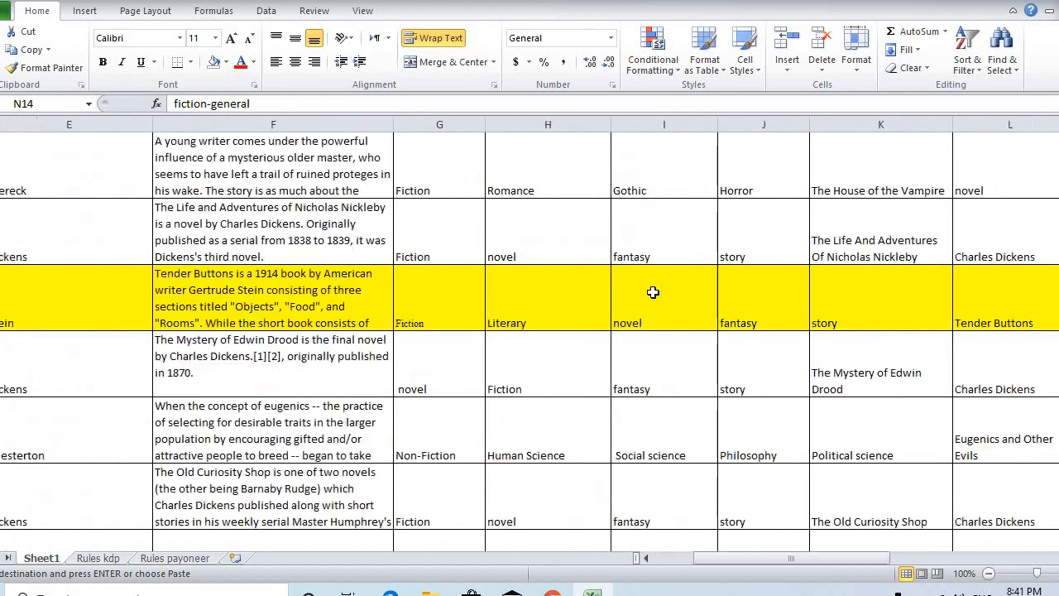
scroll(653, 293, "left", 5)
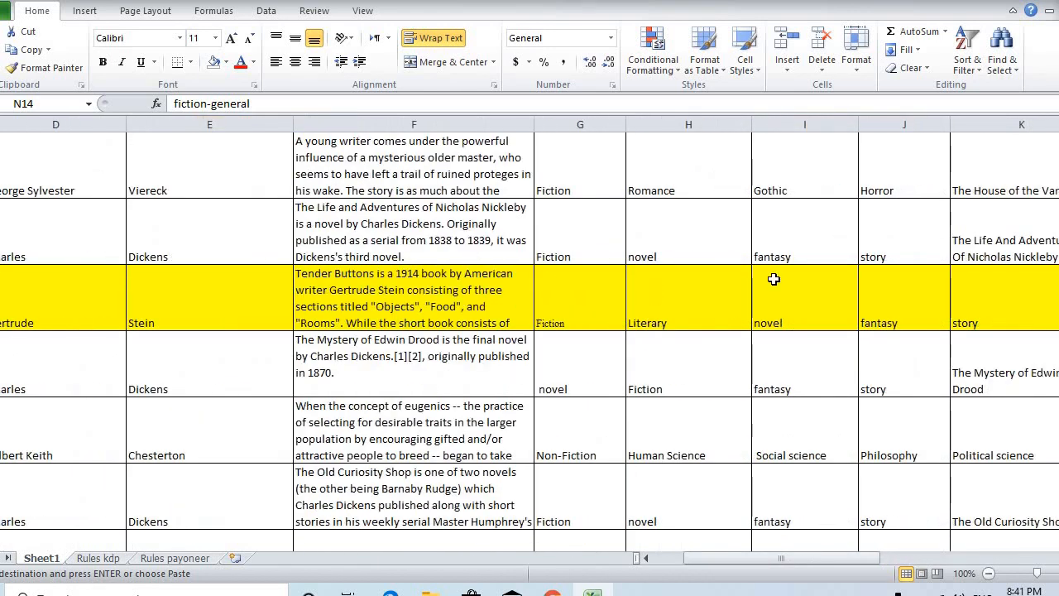
scroll(774, 280, "right", 2)
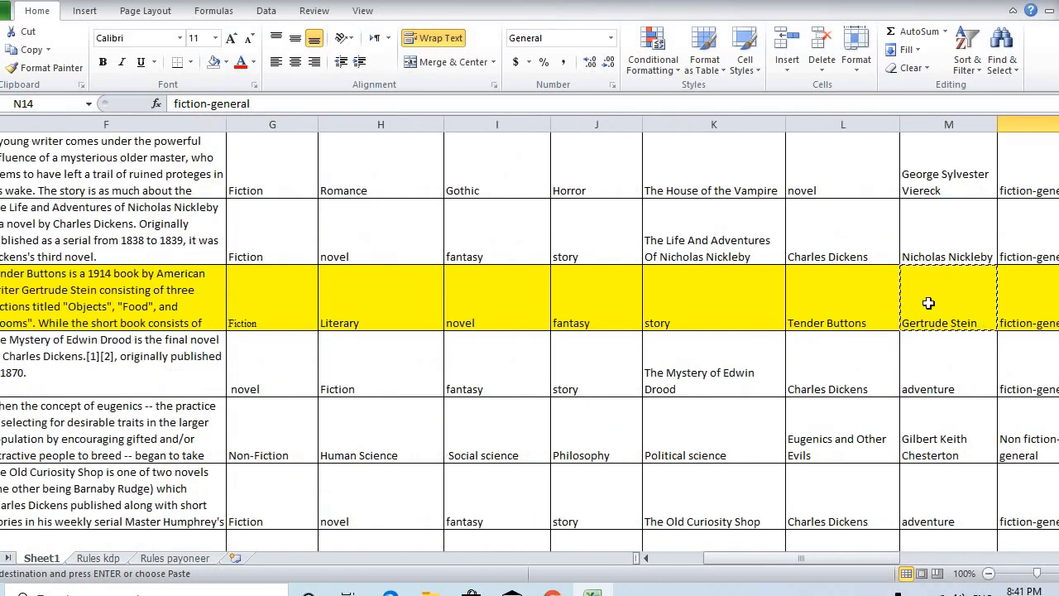
scroll(928, 303, "right", 2)
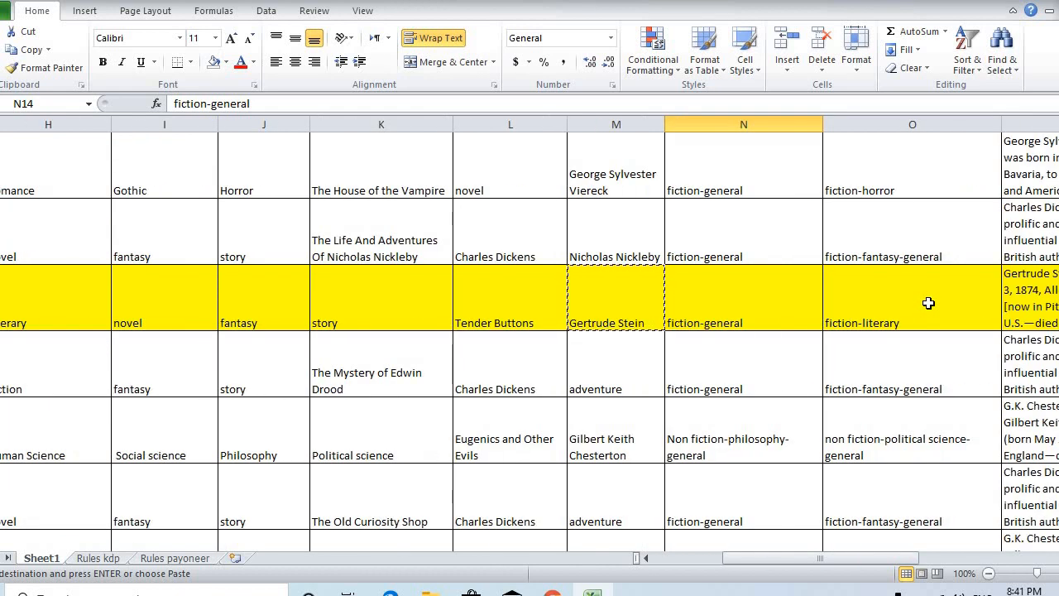
left_click(721, 306)
left_click(912, 304)
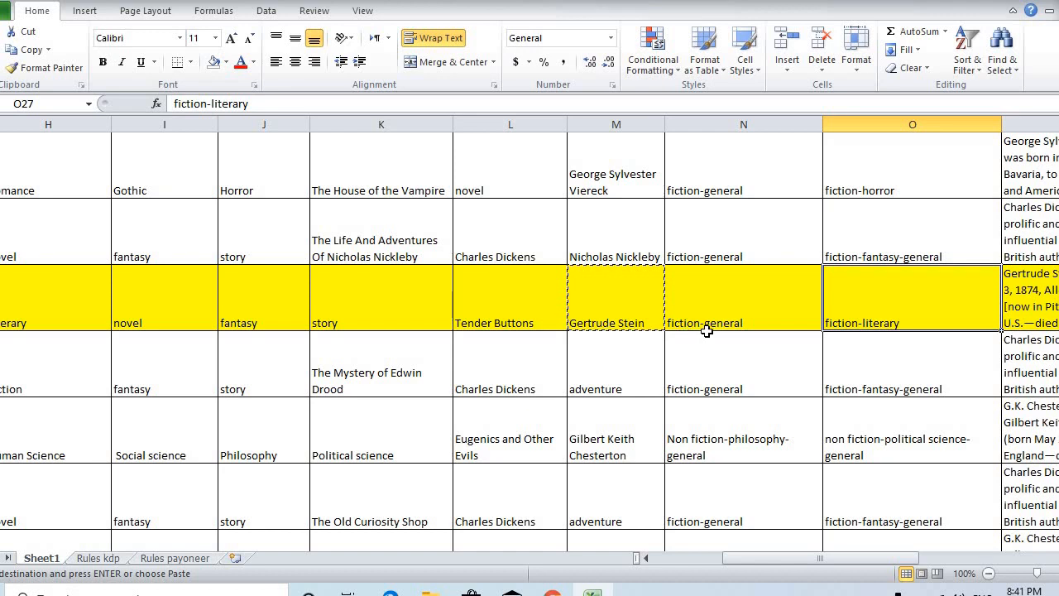
left_click(742, 304)
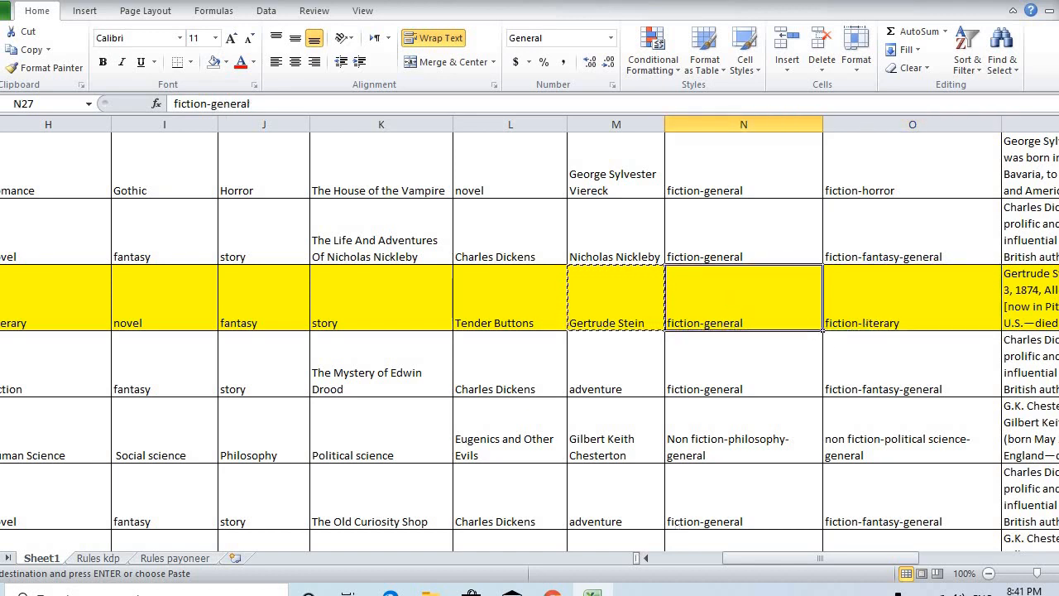
Step: Switch to the browser form and select Fiction > General as the paperback's first browse category
left_click(553, 592)
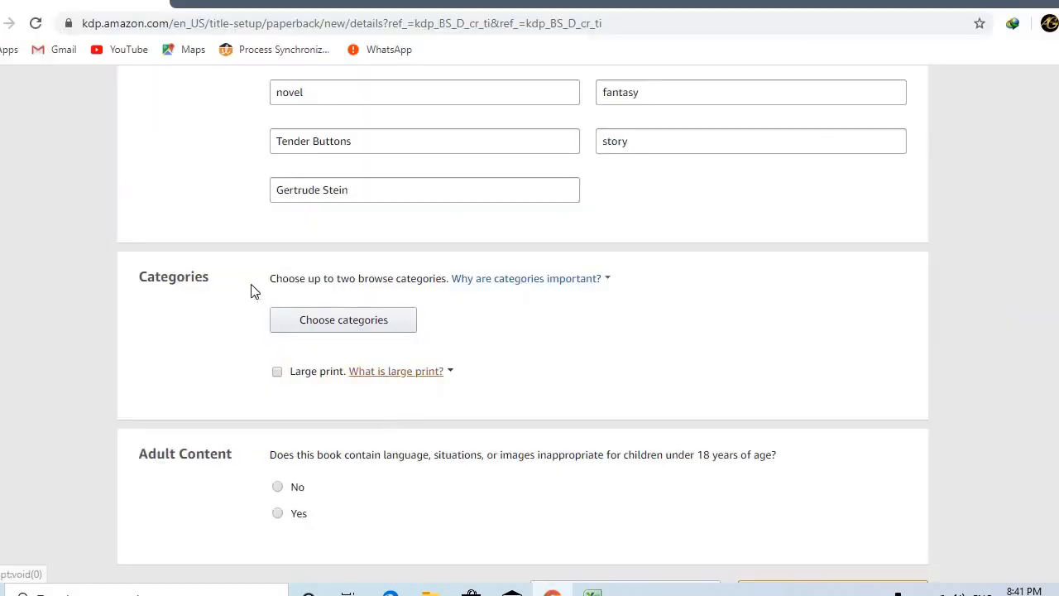
left_click(340, 319)
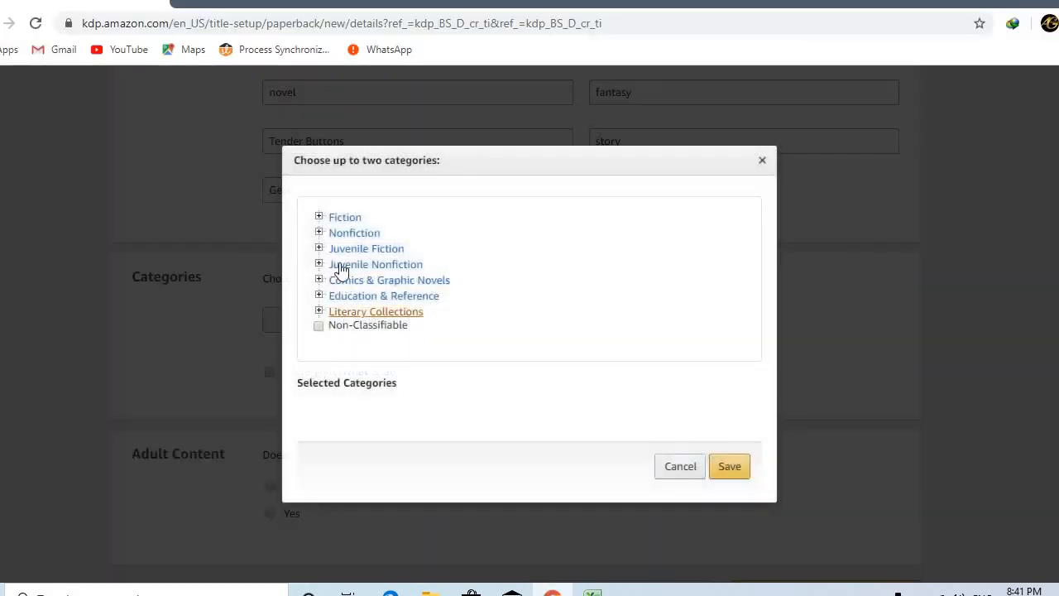
left_click(319, 218)
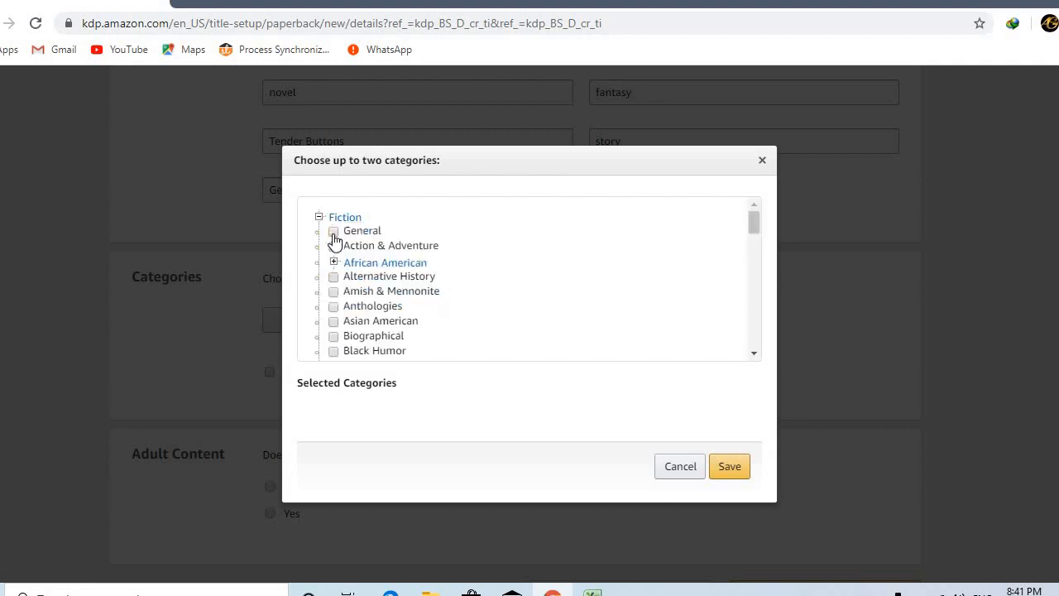
left_click(334, 233)
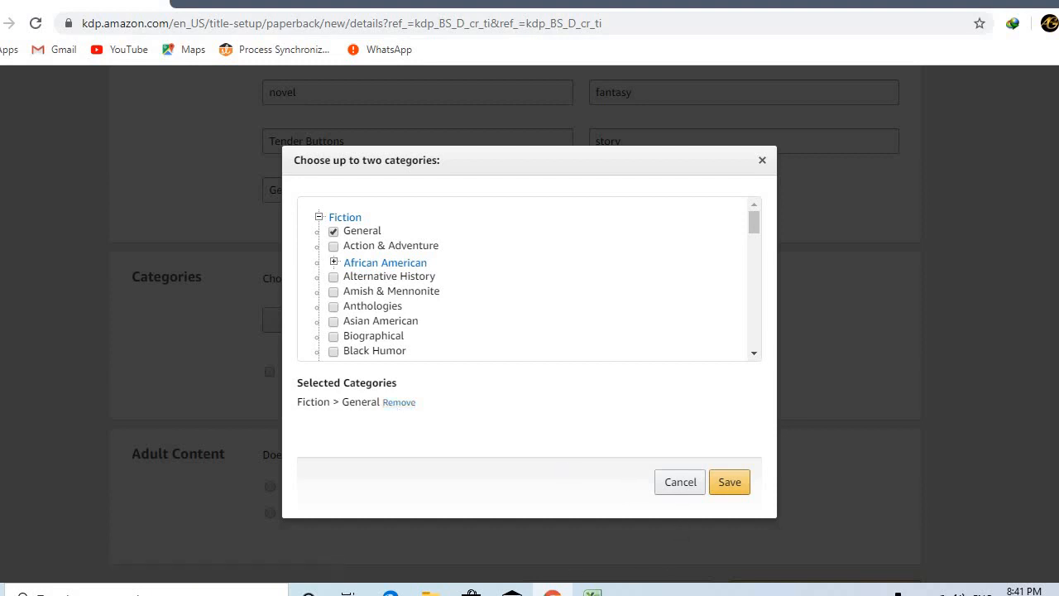
Step: Recheck the categories in the workbook, then add Fiction > Literary as the second browse category in the browser form and save the selection
left_click(592, 594)
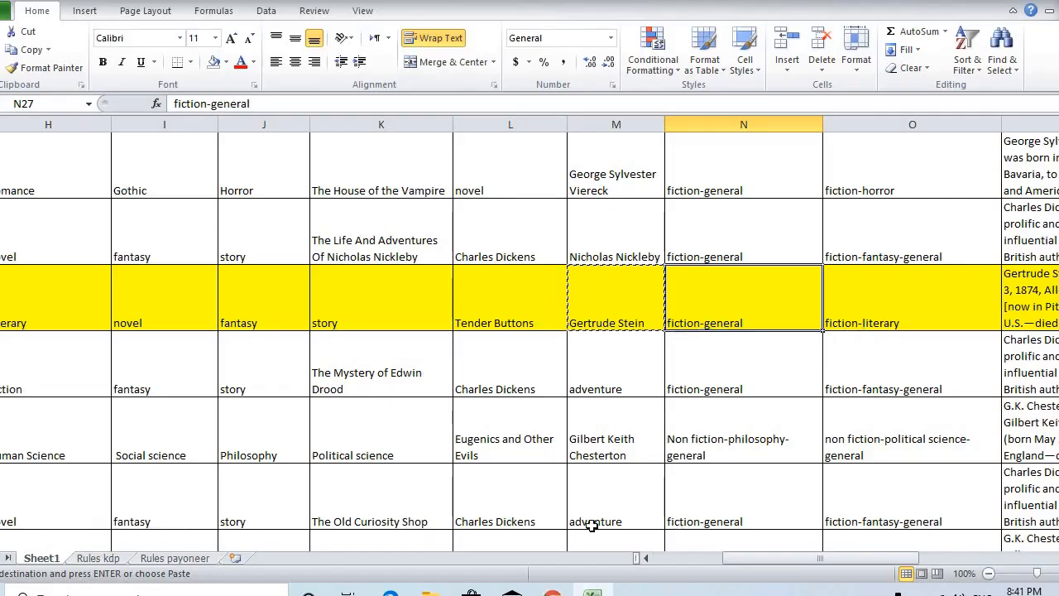
left_click(552, 593)
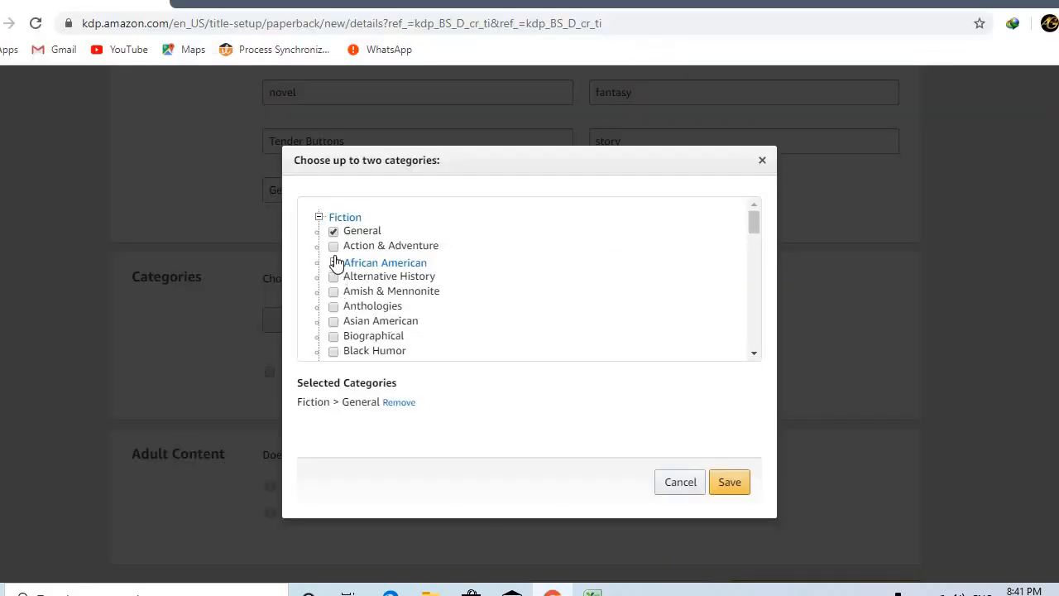
scroll(387, 339, "down", 5)
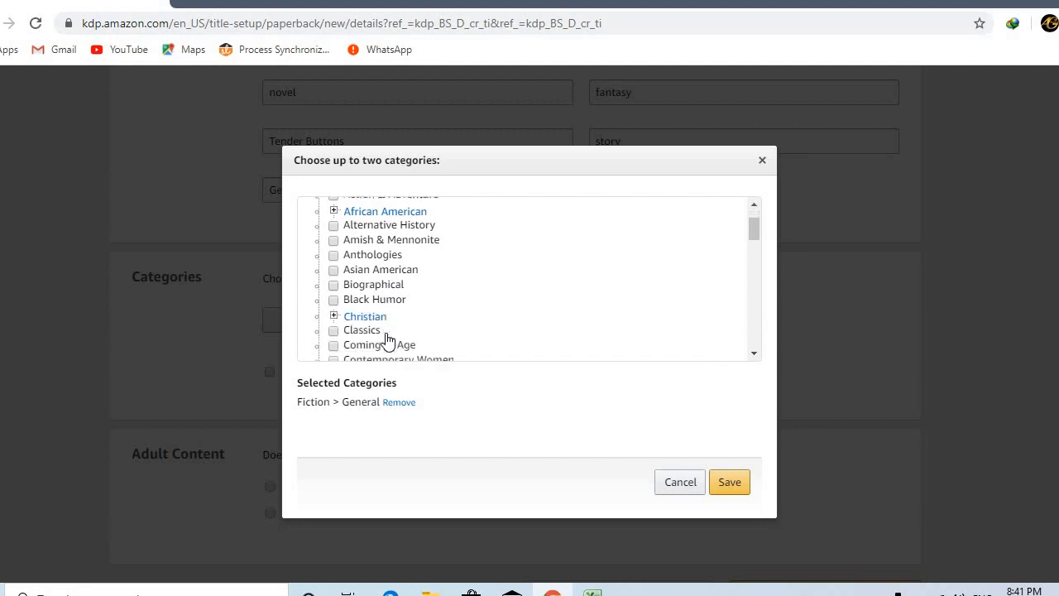
scroll(387, 339, "down", 3)
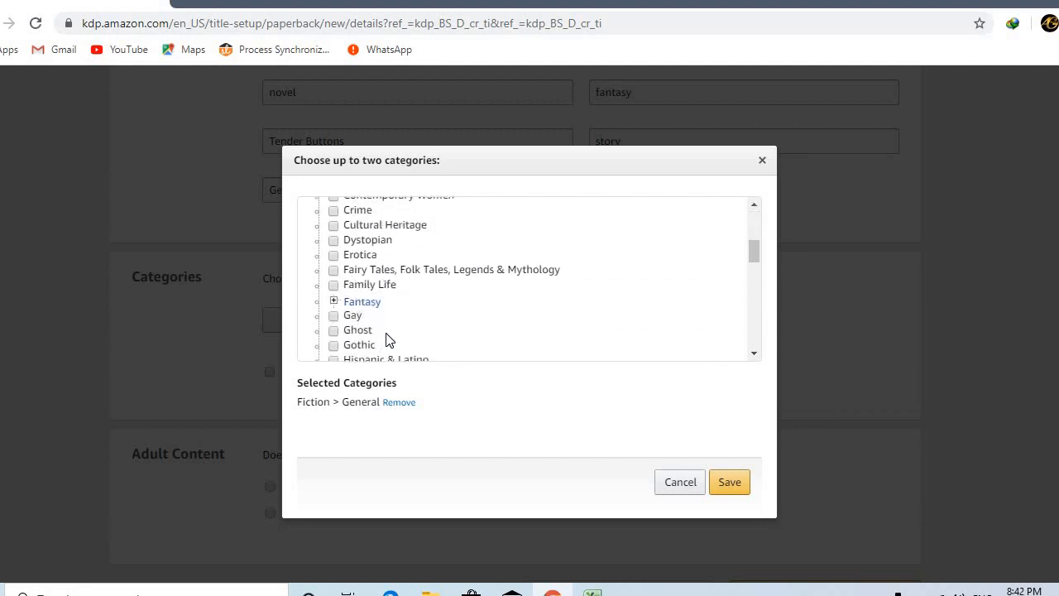
scroll(387, 339, "up", 1)
scroll(387, 339, "down", 4)
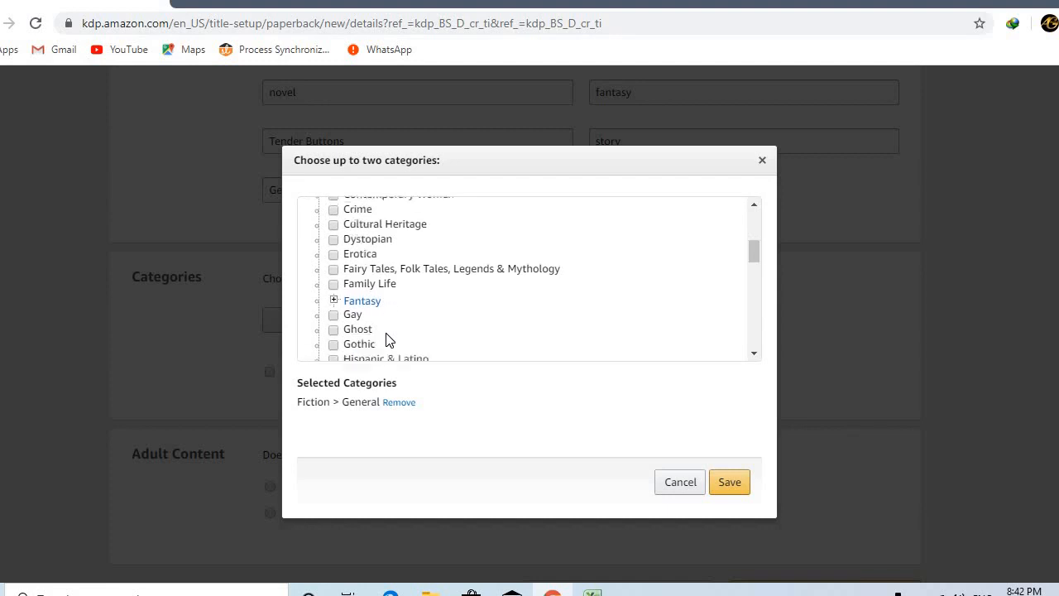
scroll(387, 339, "down", 2)
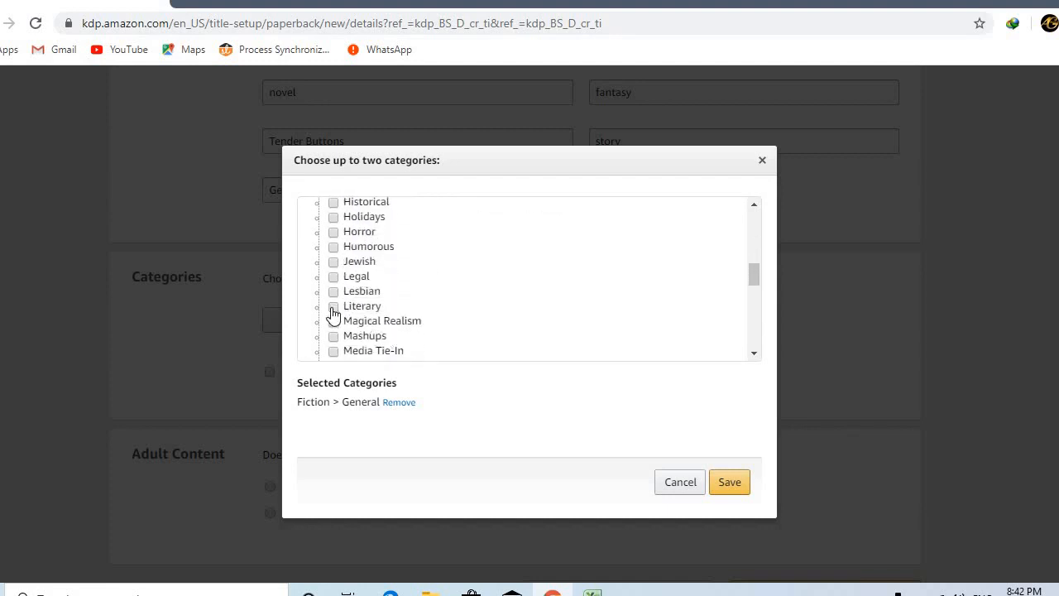
left_click(333, 308)
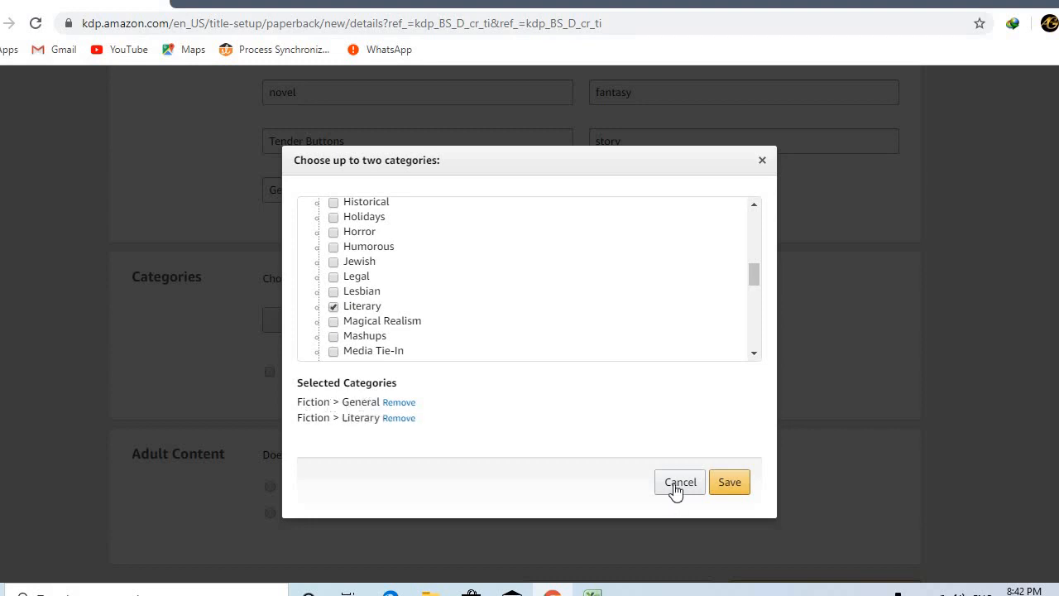
left_click(737, 483)
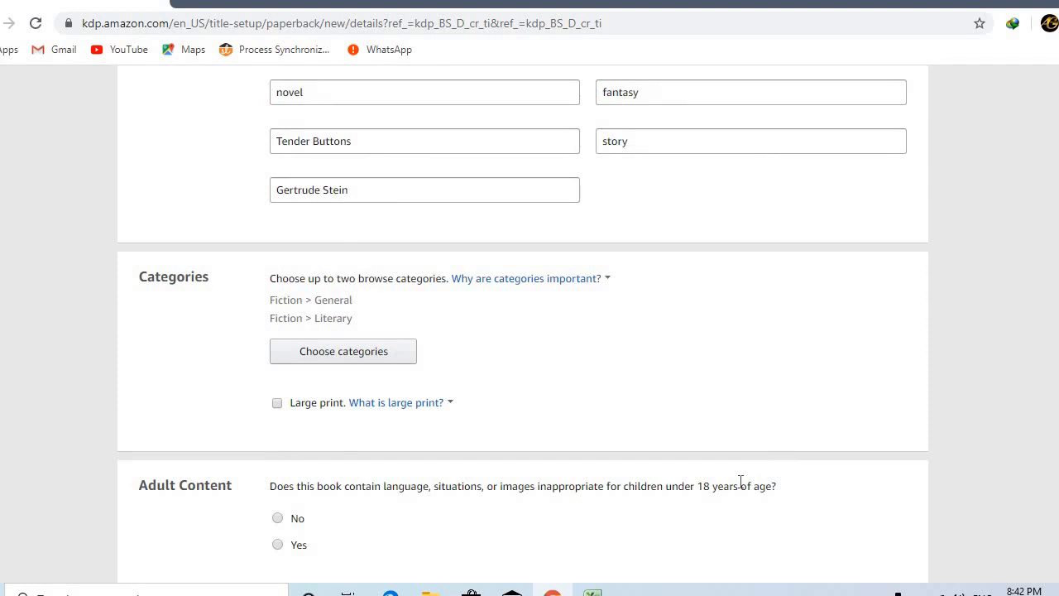
Step: Answer No to the adult content question, then save the paperback details and continue to the content page
scroll(741, 481, "down", 3)
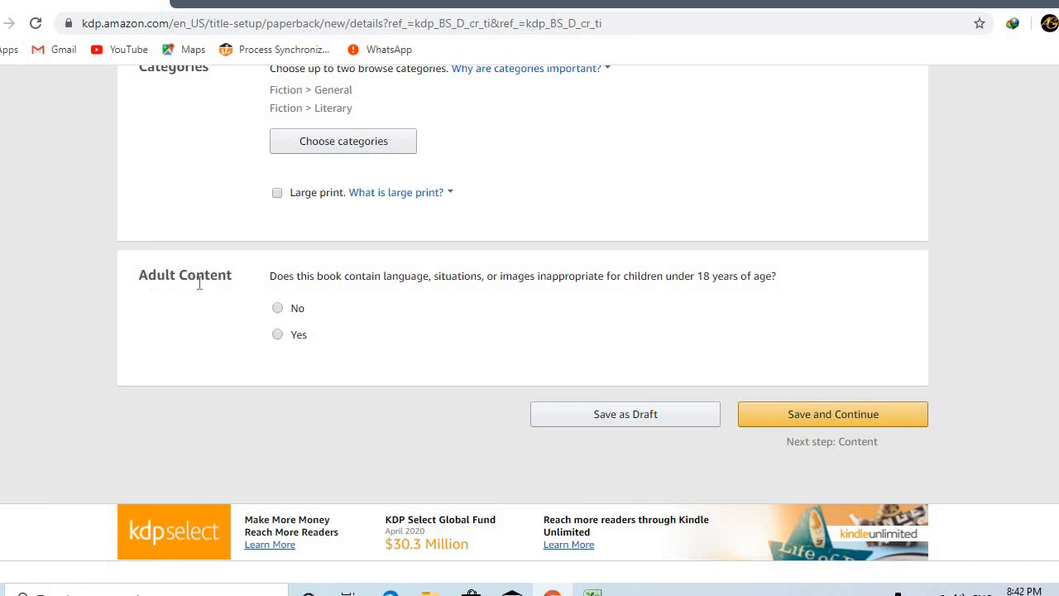
left_click(278, 308)
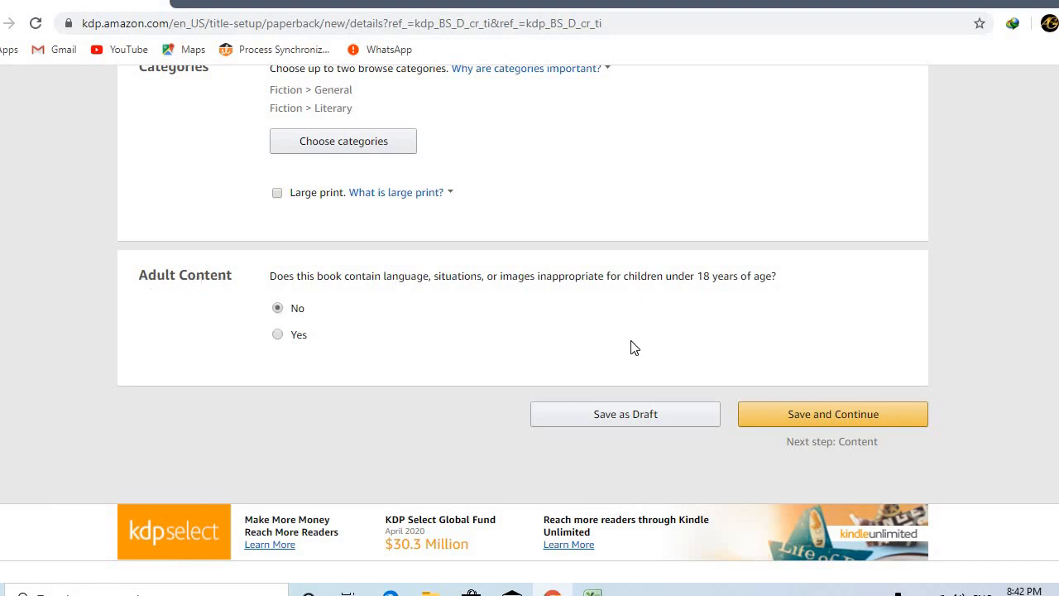
left_click(819, 417)
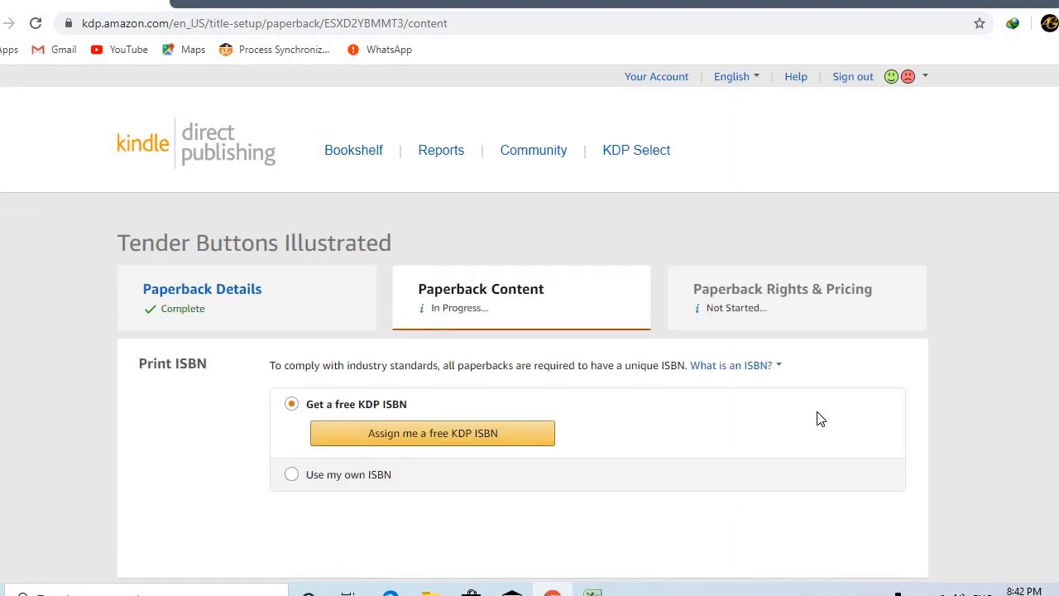
Step: Assign a free KDP ISBN to the paperback and confirm the assignment
scroll(819, 418, "down", 1)
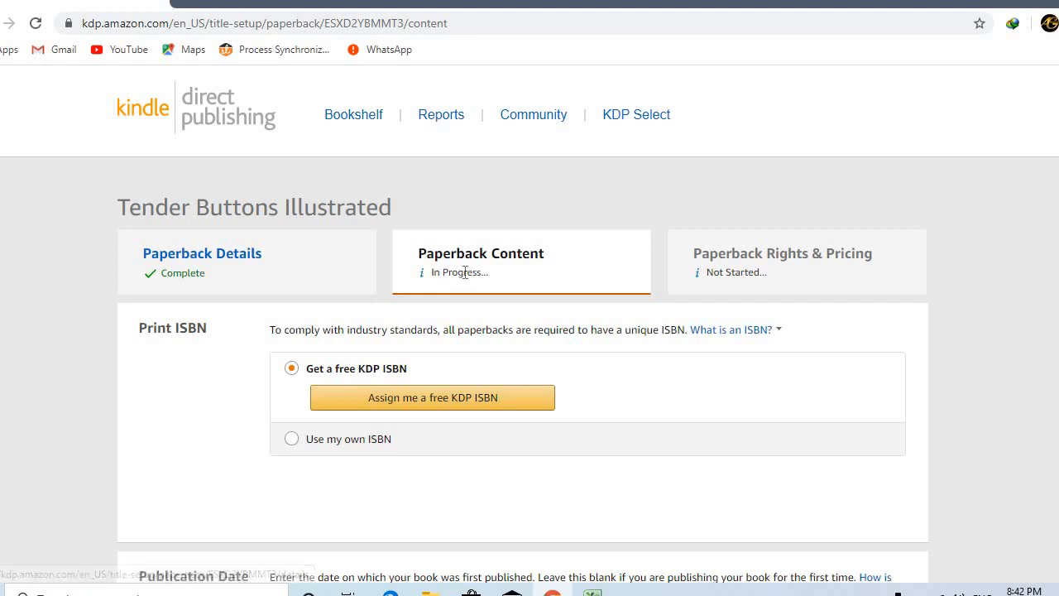
scroll(536, 275, "down", 1)
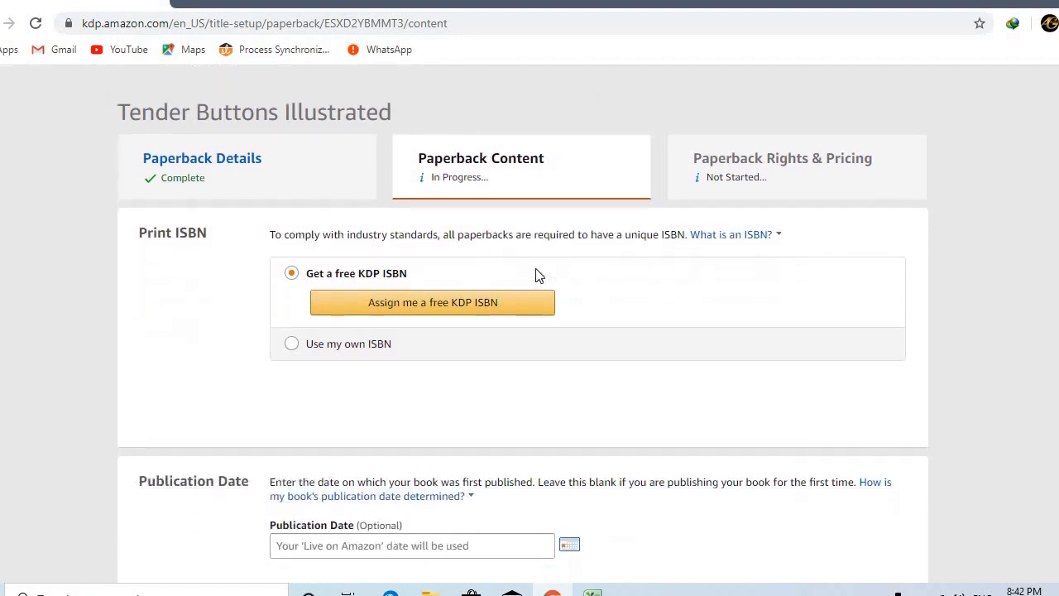
left_click(394, 303)
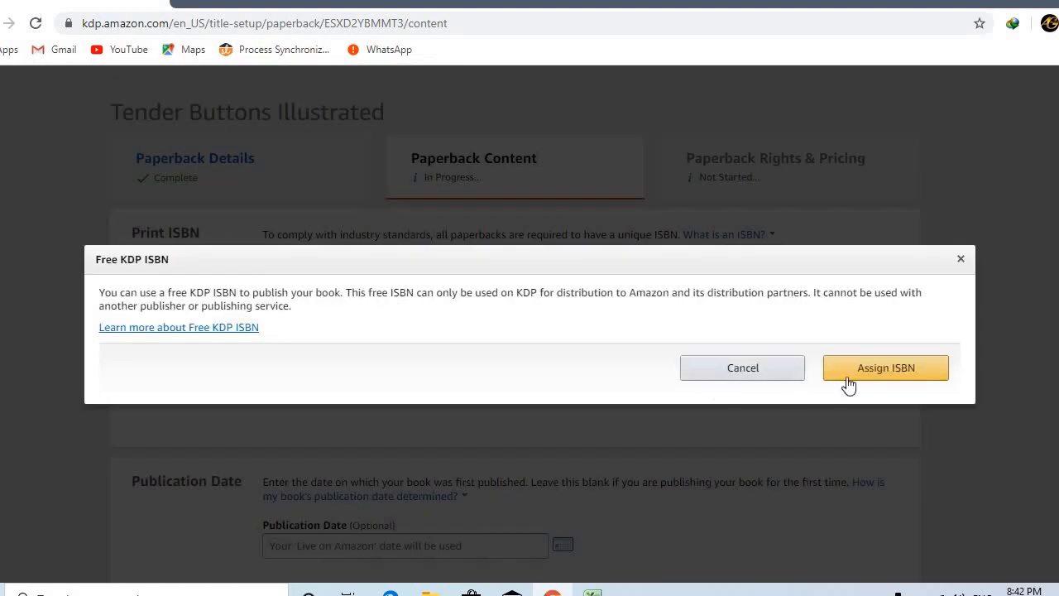
left_click(879, 370)
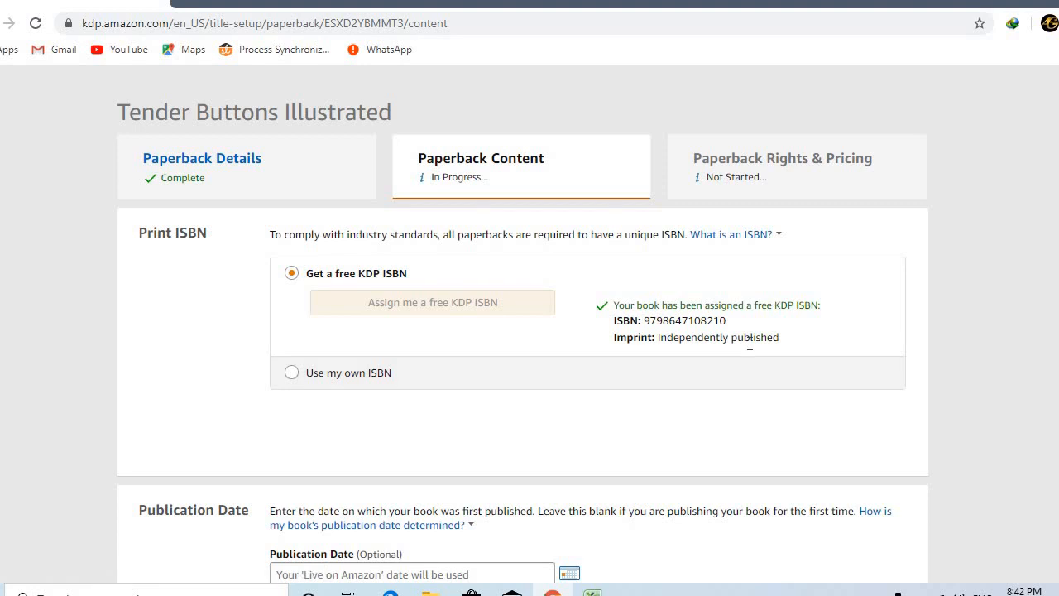
Step: Set the paperback's publication date to 05/19/2020
scroll(750, 342, "down", 4)
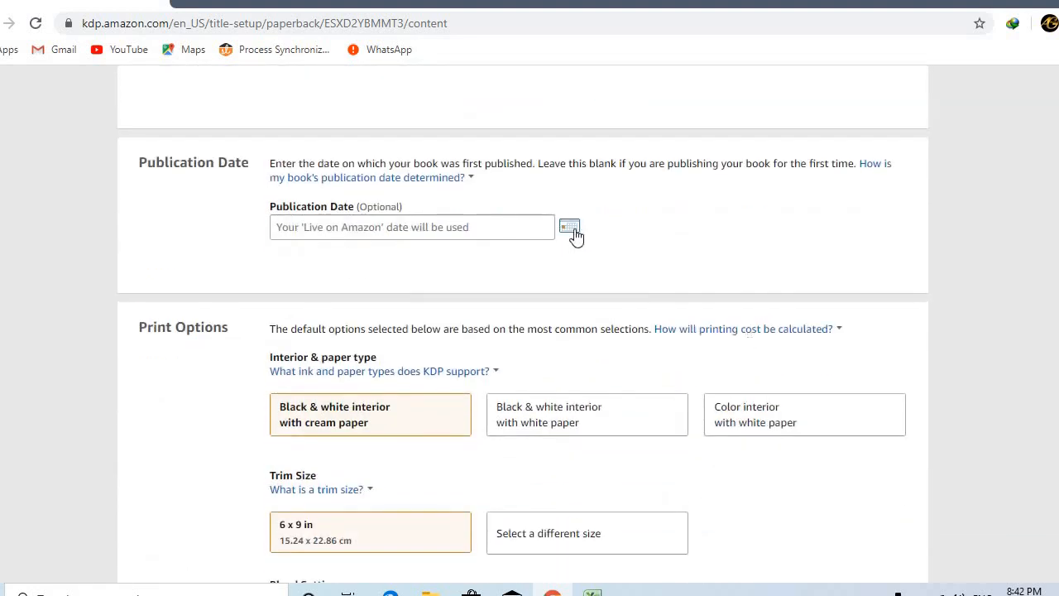
left_click(571, 231)
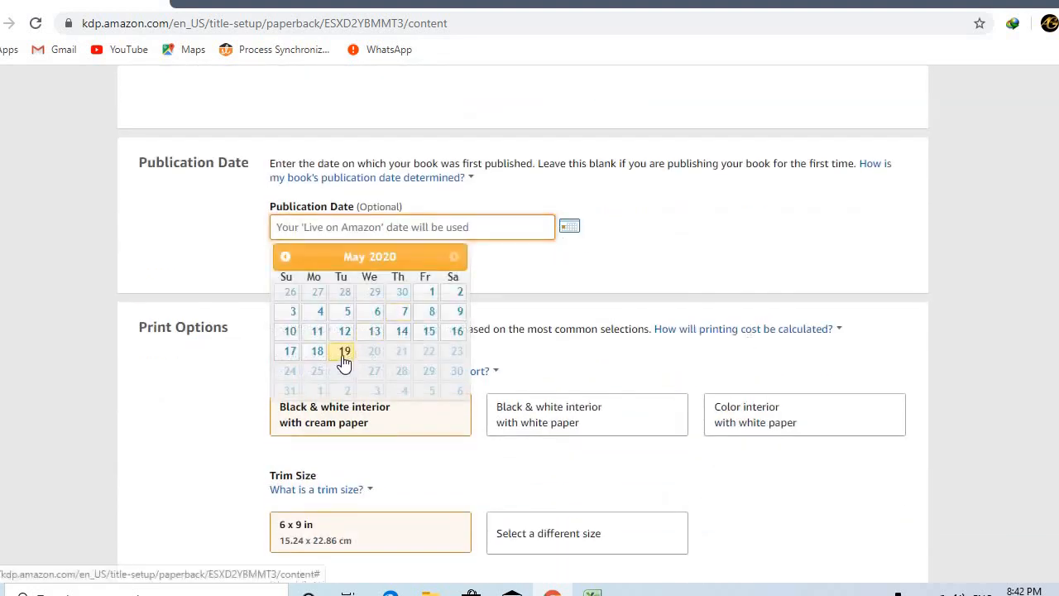
left_click(344, 362)
Step: Set the print options to black & white interior with white paper and a 5.5 x 8.5 in trim size
scroll(707, 289, "down", 1)
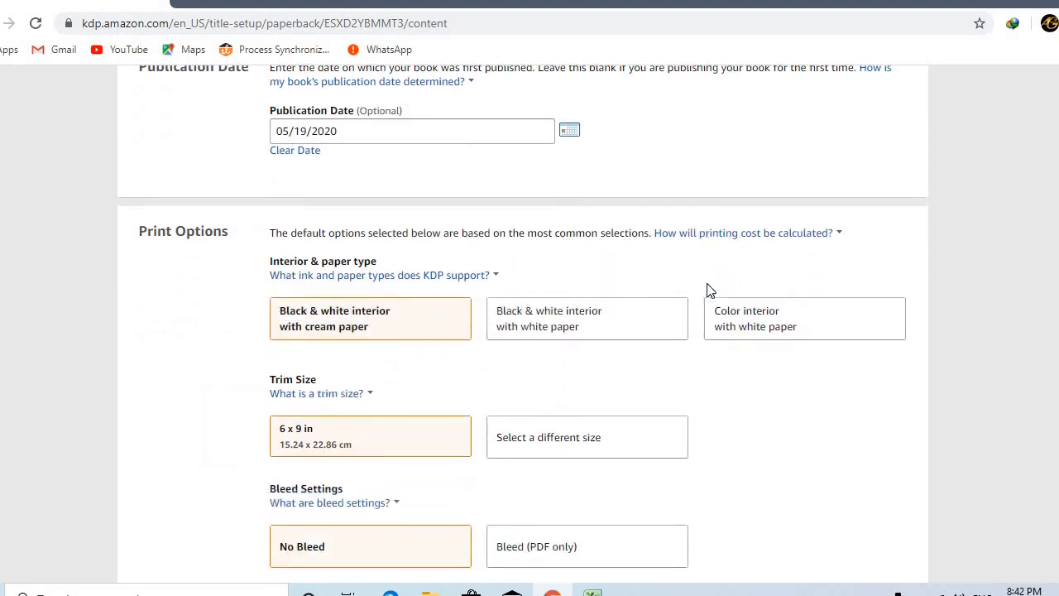
scroll(709, 291, "down", 1)
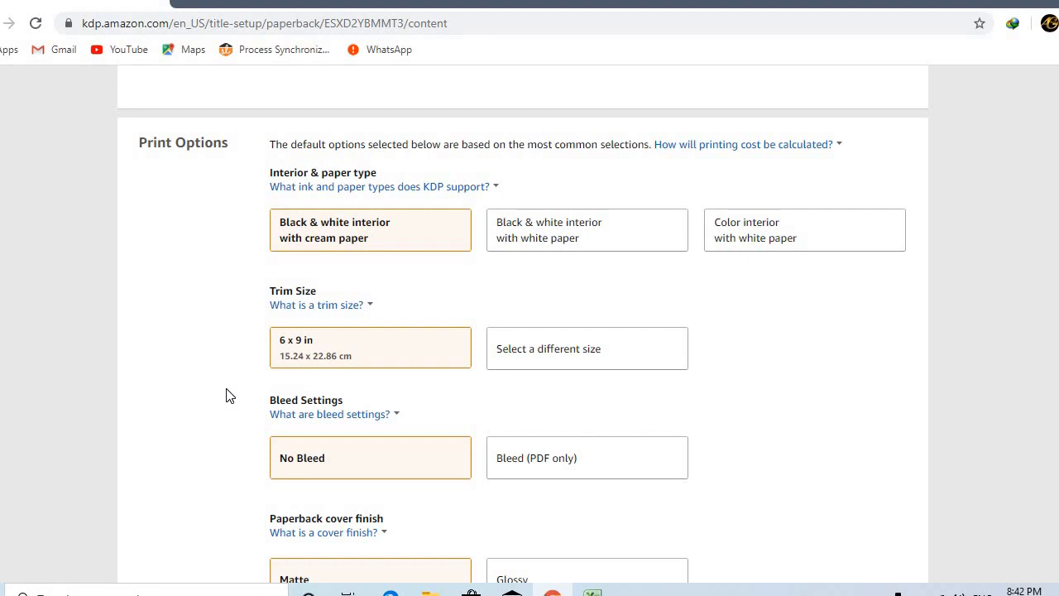
scroll(229, 394, "down", 1)
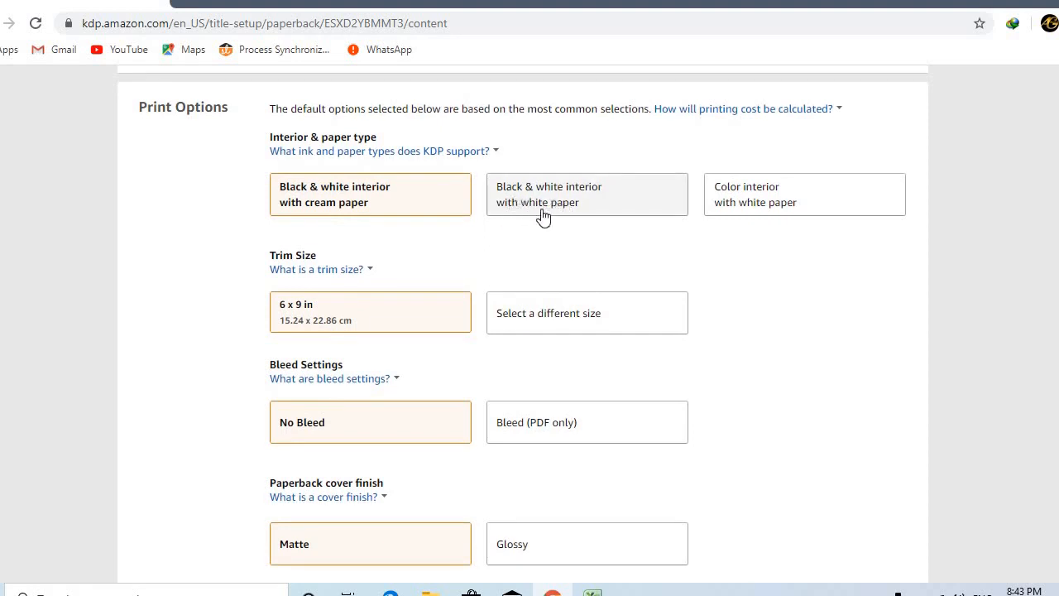
left_click(538, 214)
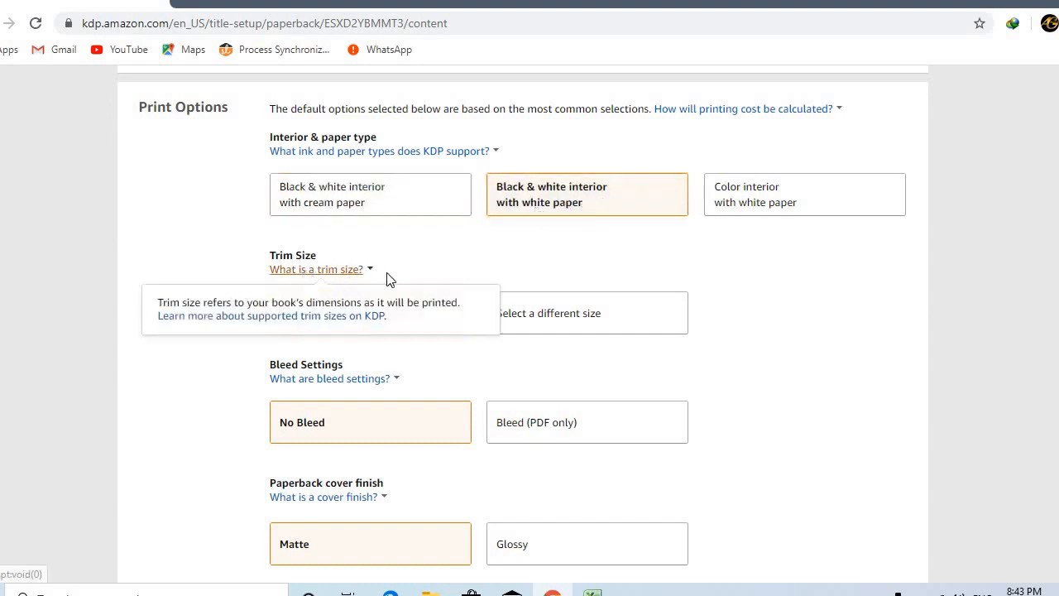
left_click(570, 314)
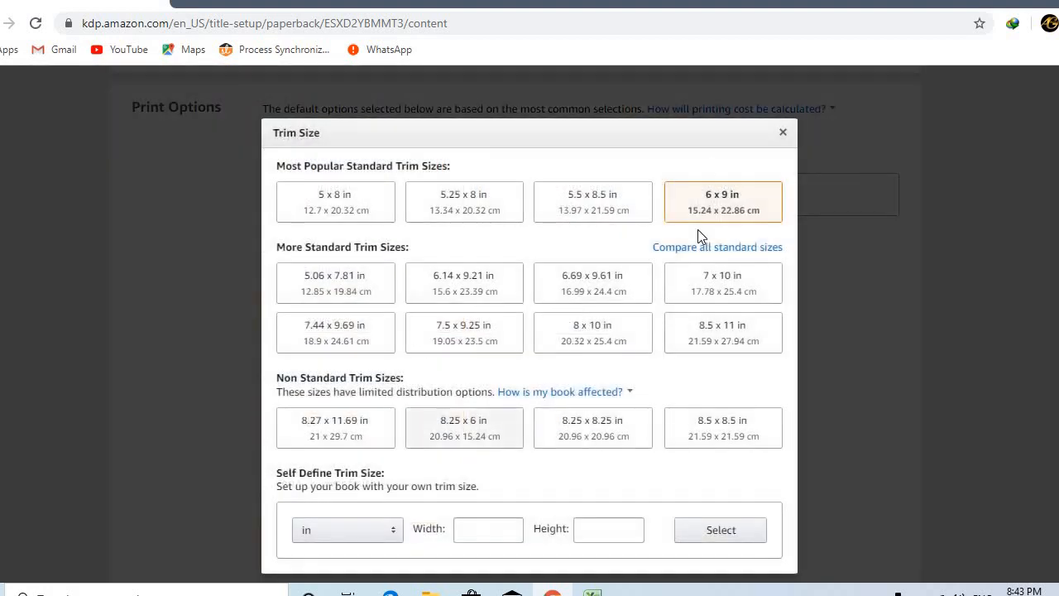
left_click(580, 211)
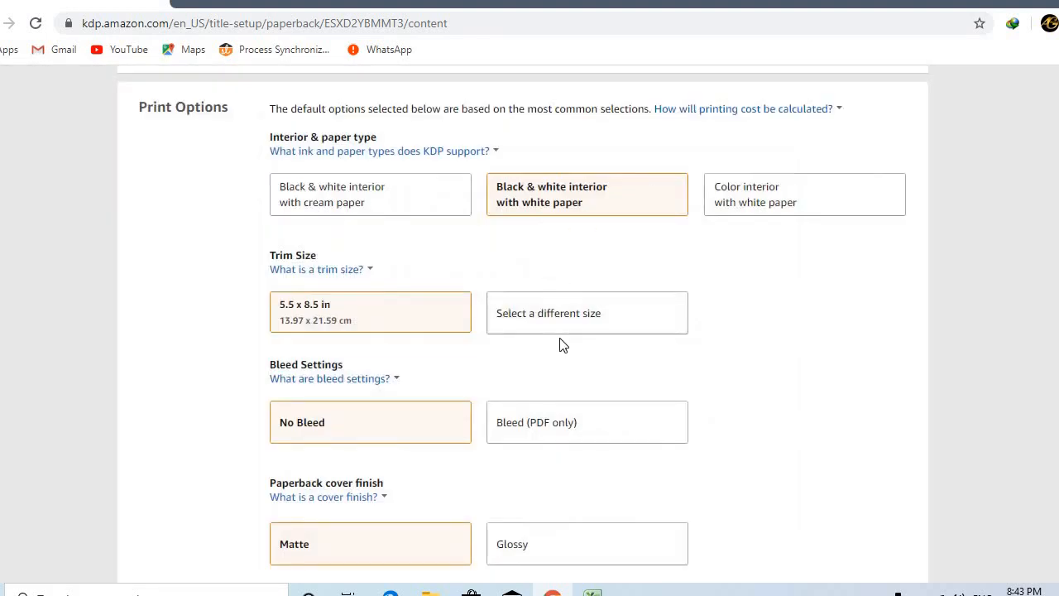
Step: Start the paperback manuscript upload and browse to the 201-400 books folder inside Books > 50 on the Desktop
scroll(571, 382, "down", 3)
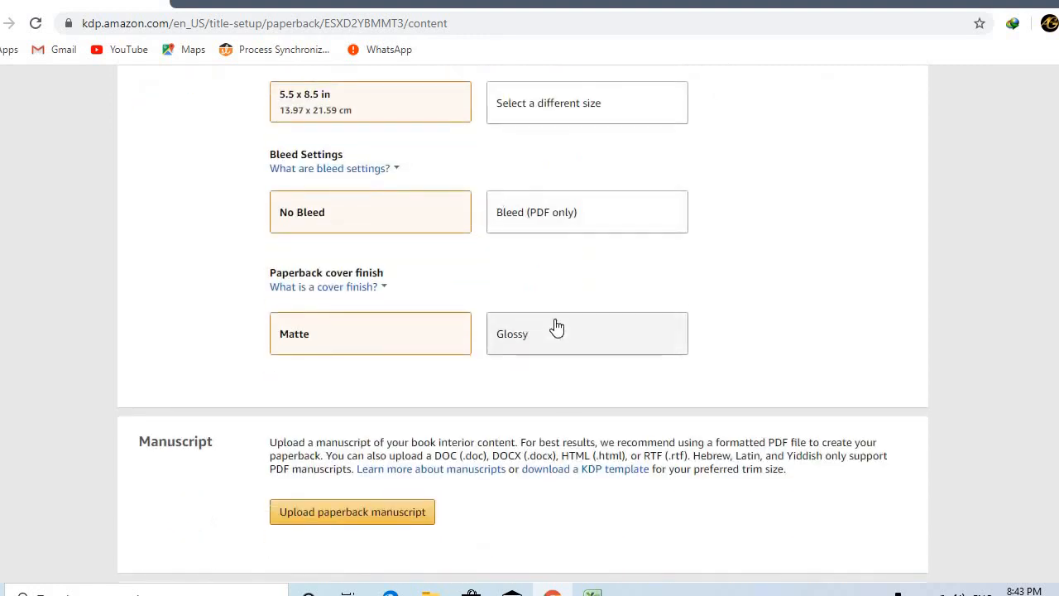
scroll(555, 326, "down", 1)
scroll(557, 328, "down", 3)
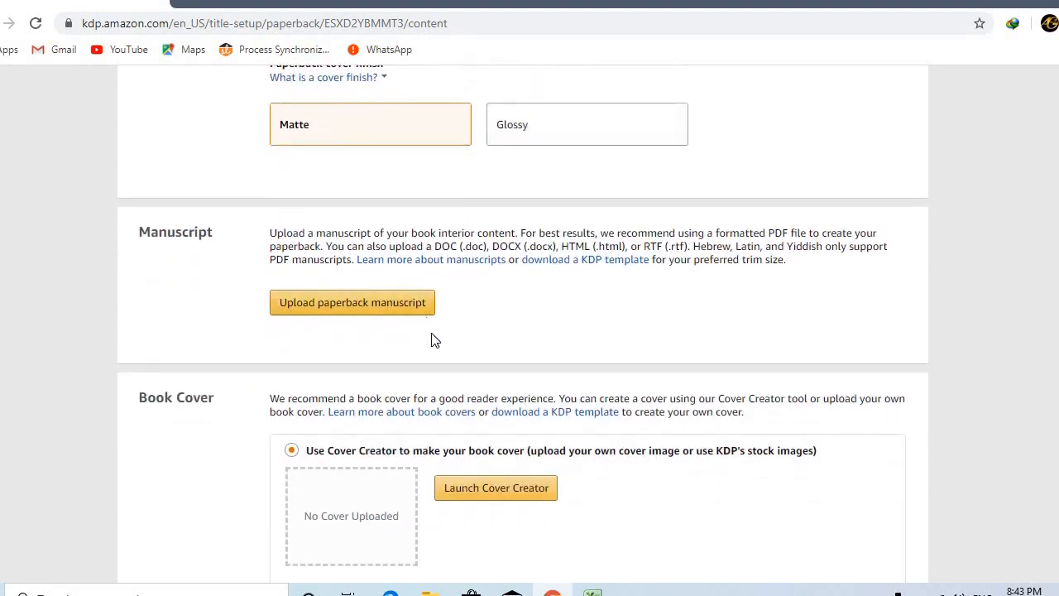
left_click(356, 306)
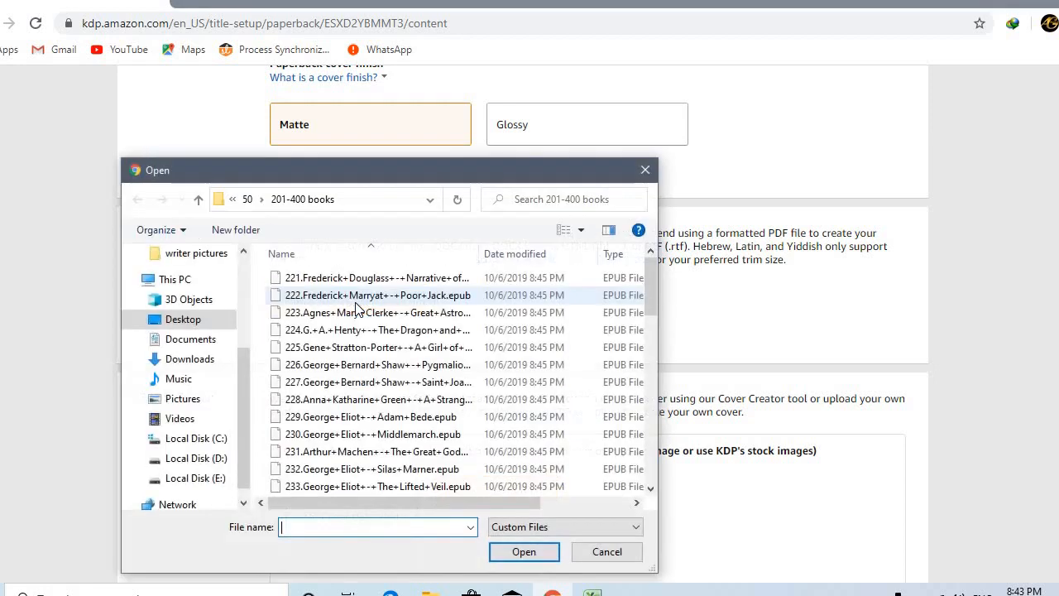
scroll(346, 354, "down", 3)
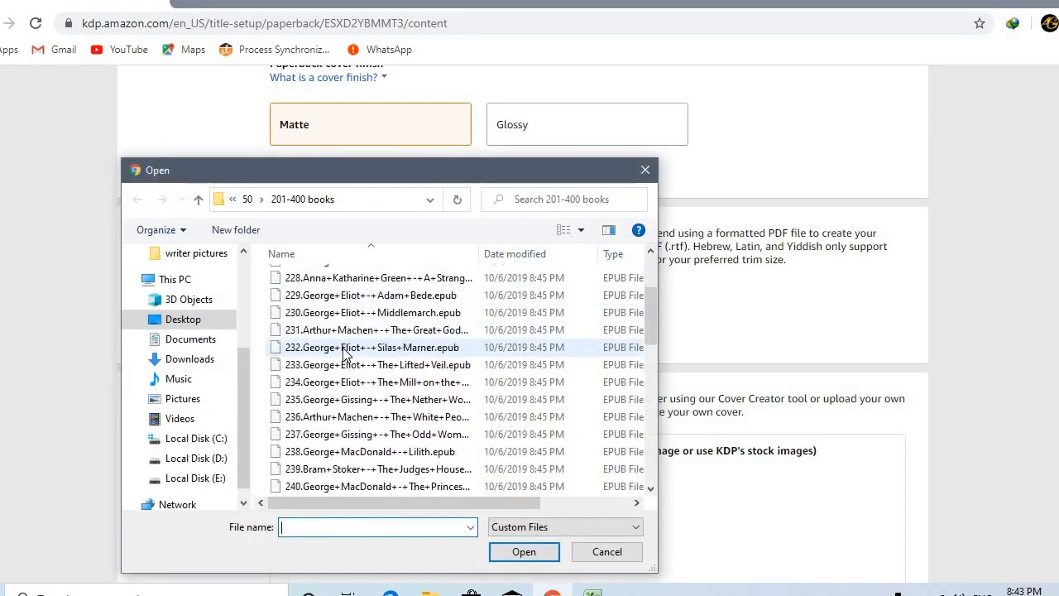
scroll(346, 354, "up", 3)
left_click(166, 321)
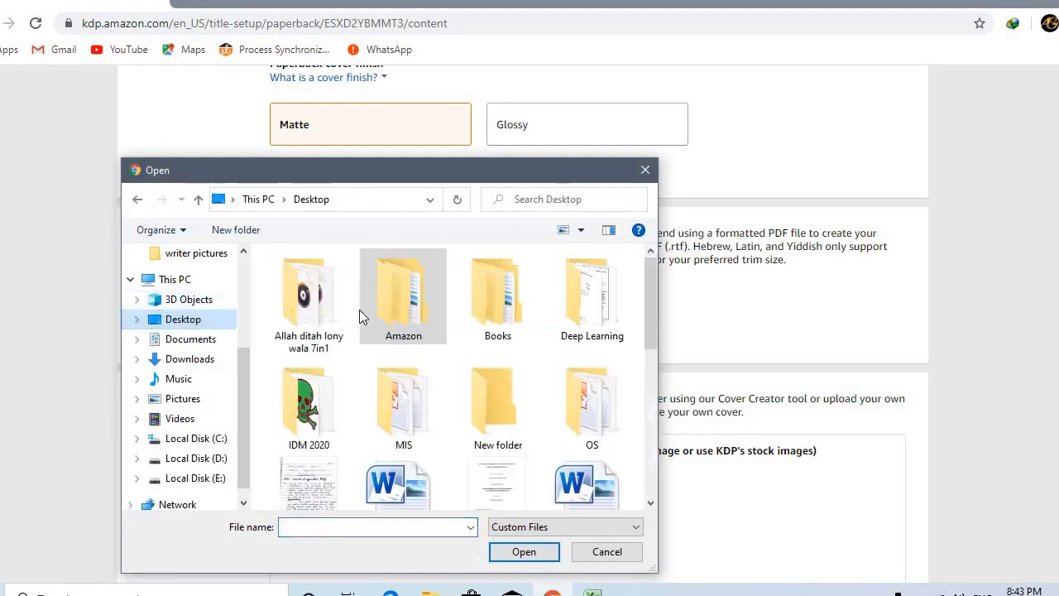
double_click(495, 316)
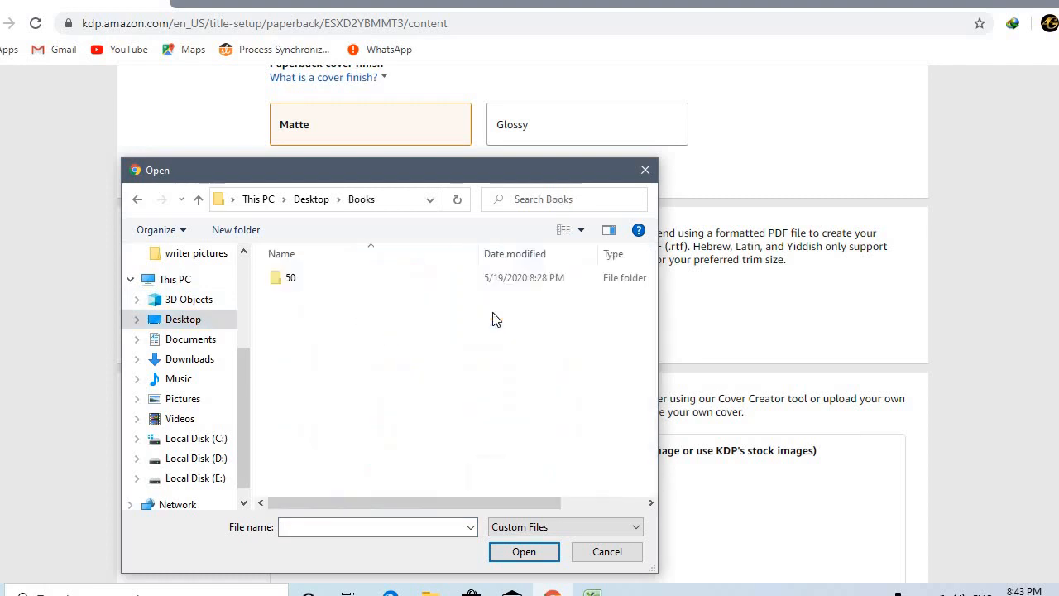
double_click(306, 279)
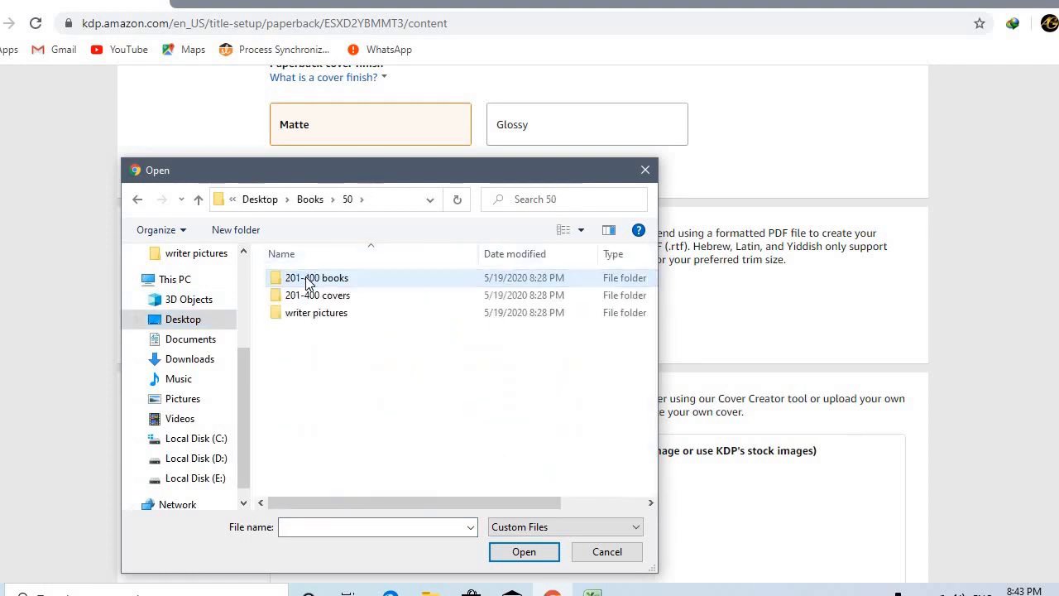
double_click(306, 279)
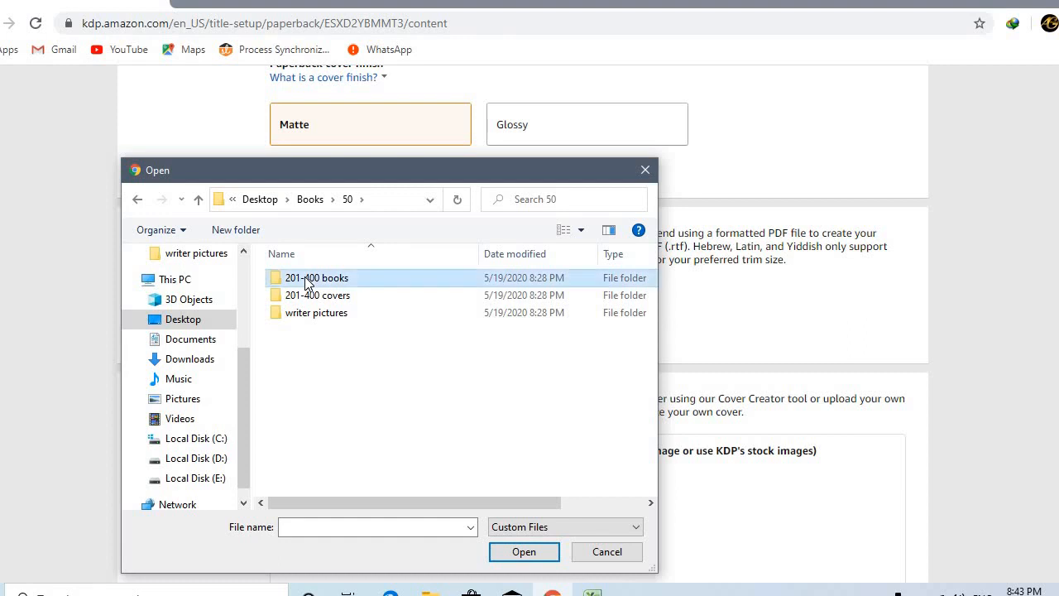
Step: Upload 245.Gertrude+Stein+-+Tender+Buttons.epub as the paperback manuscript
scroll(325, 402, "down", 1)
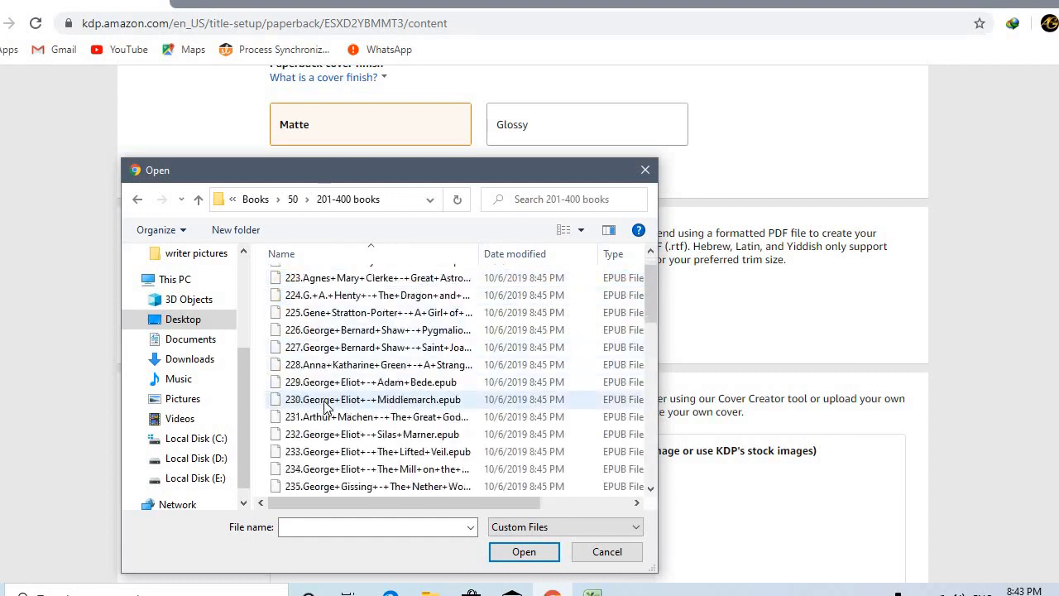
scroll(311, 479, "down", 2)
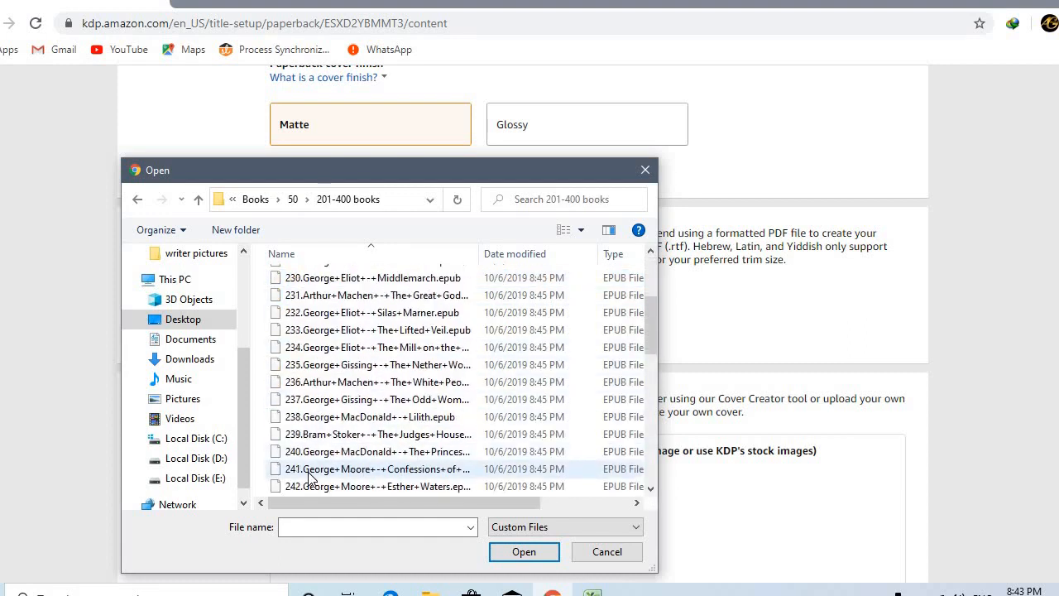
scroll(308, 477, "down", 1)
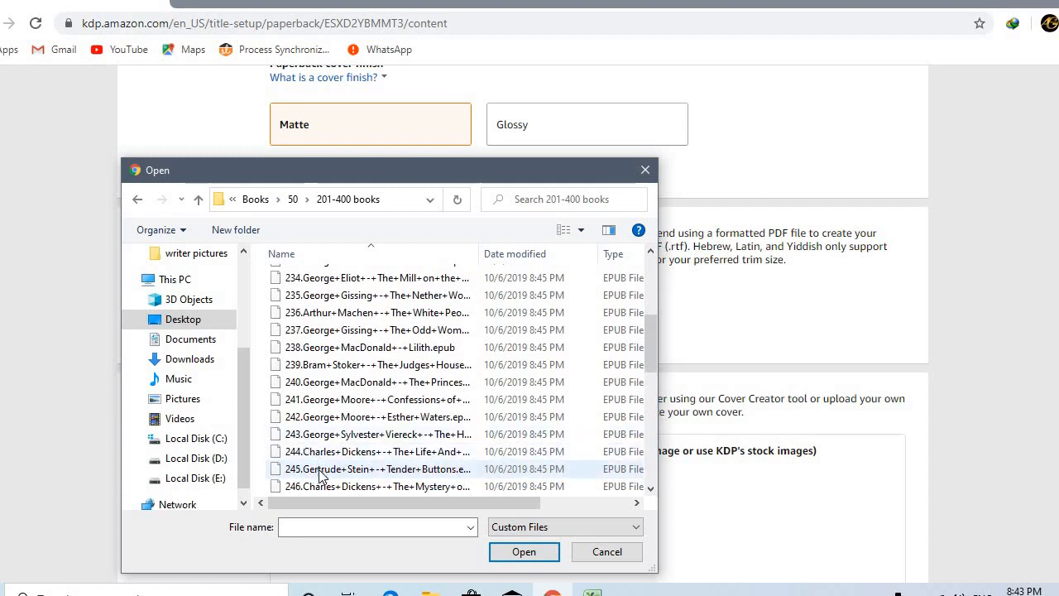
left_click(320, 469)
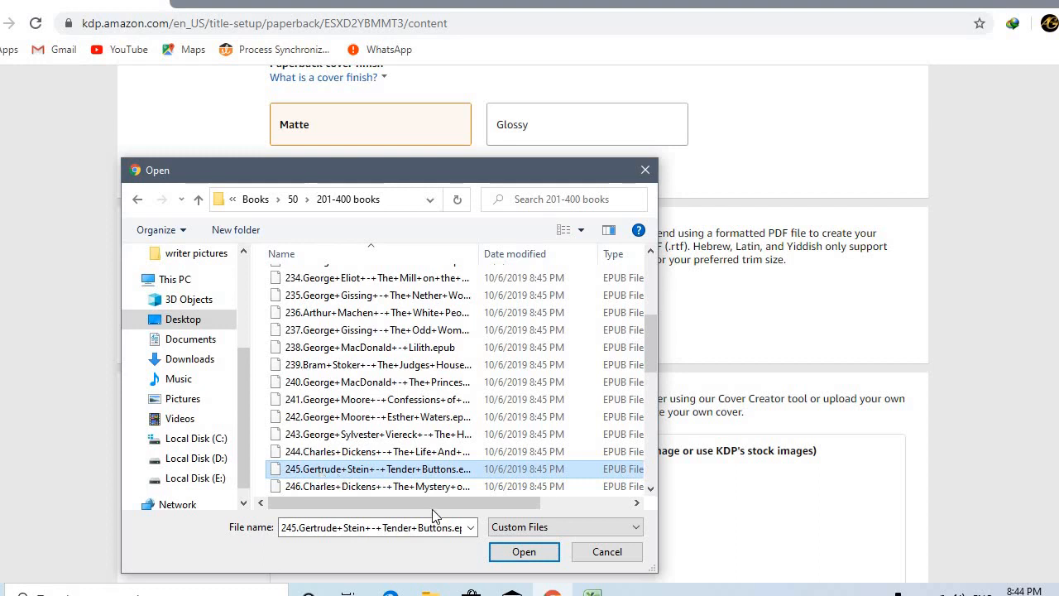
left_click(516, 554)
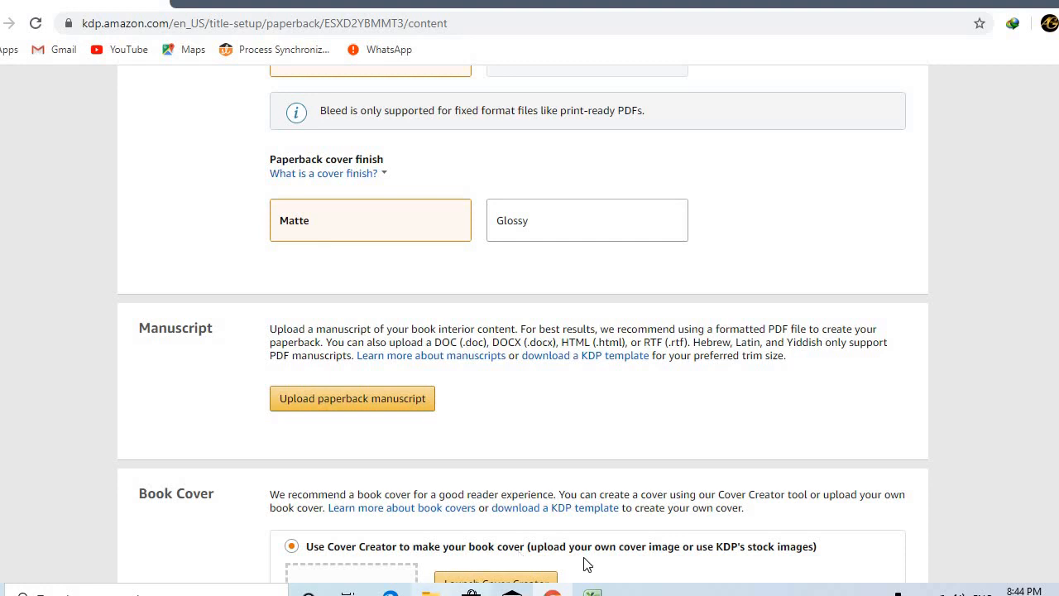
Step: Launch Cover Creator for the book cover and choose to get the cover image from the computer
scroll(532, 468, "down", 2)
scroll(535, 469, "down", 1)
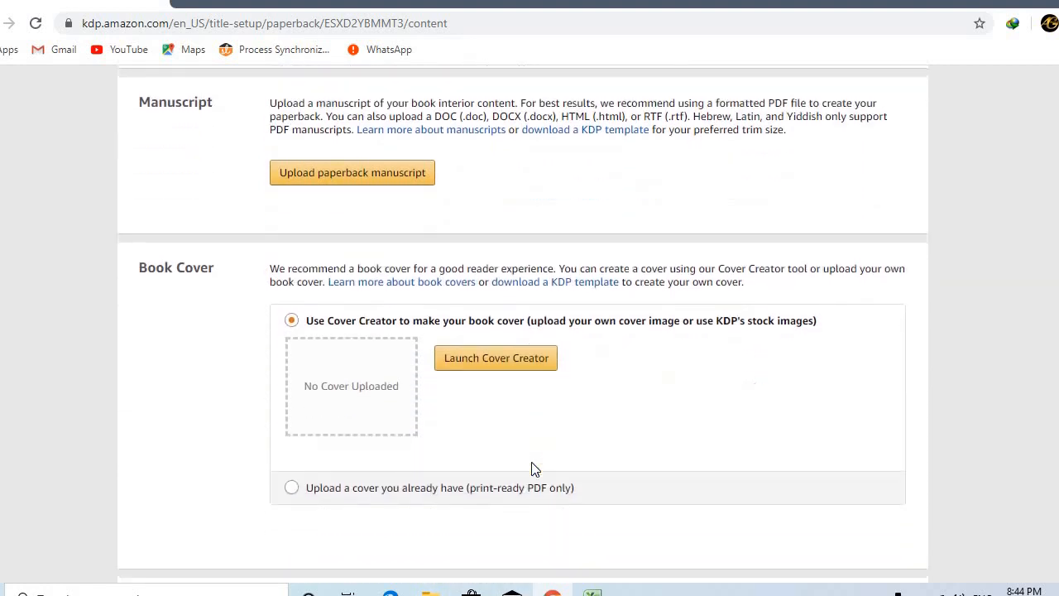
scroll(513, 414, "down", 1)
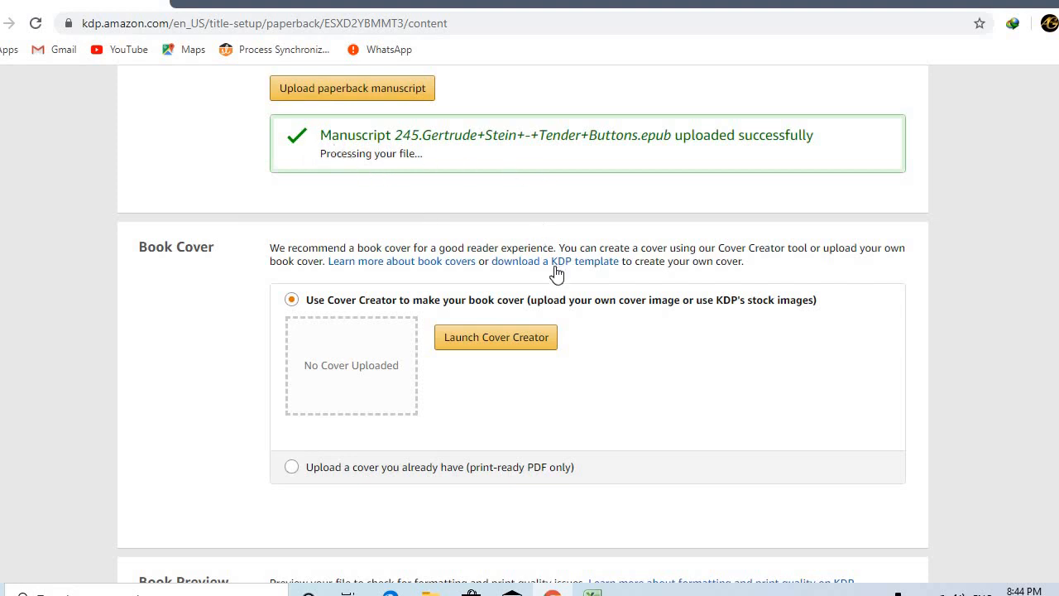
left_click(490, 339)
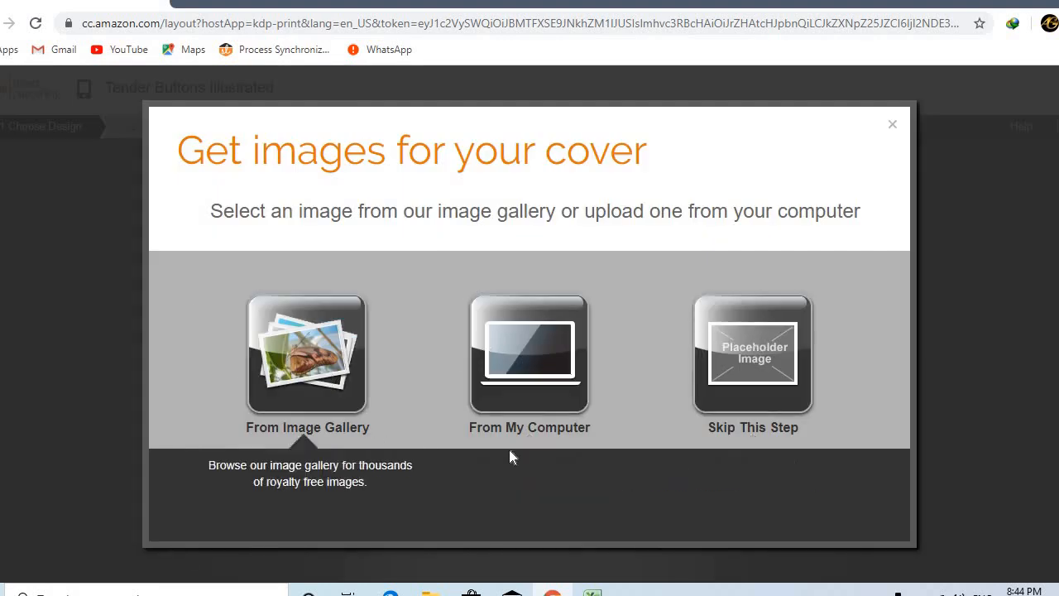
left_click(532, 360)
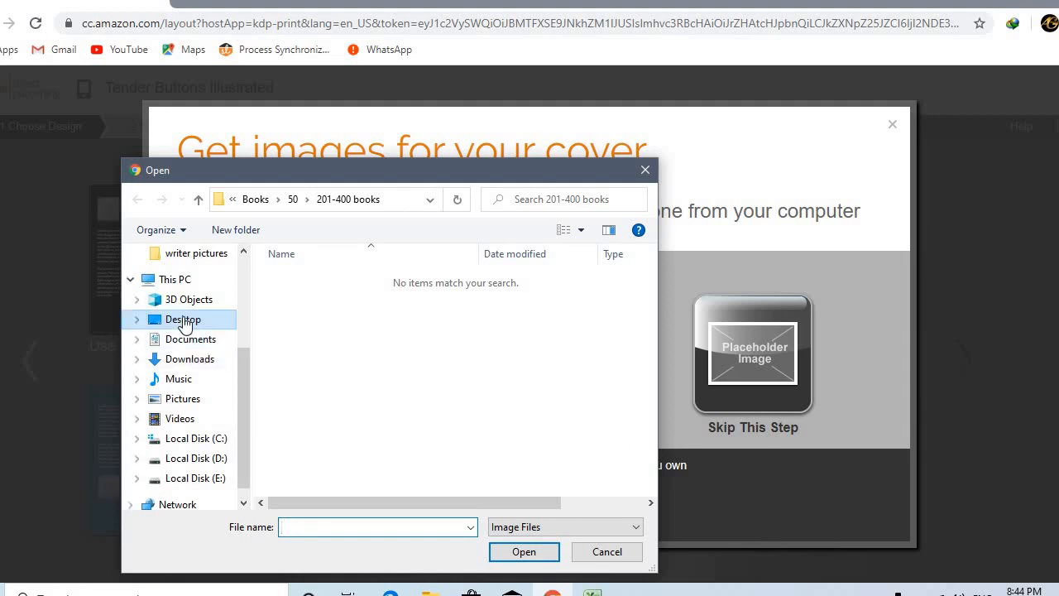
Step: Upload 245.TENDER BUTTONS from Desktop > Books > 50 > 201-400 covers and choose the "Use with front cover image" design
left_click(184, 321)
double_click(485, 319)
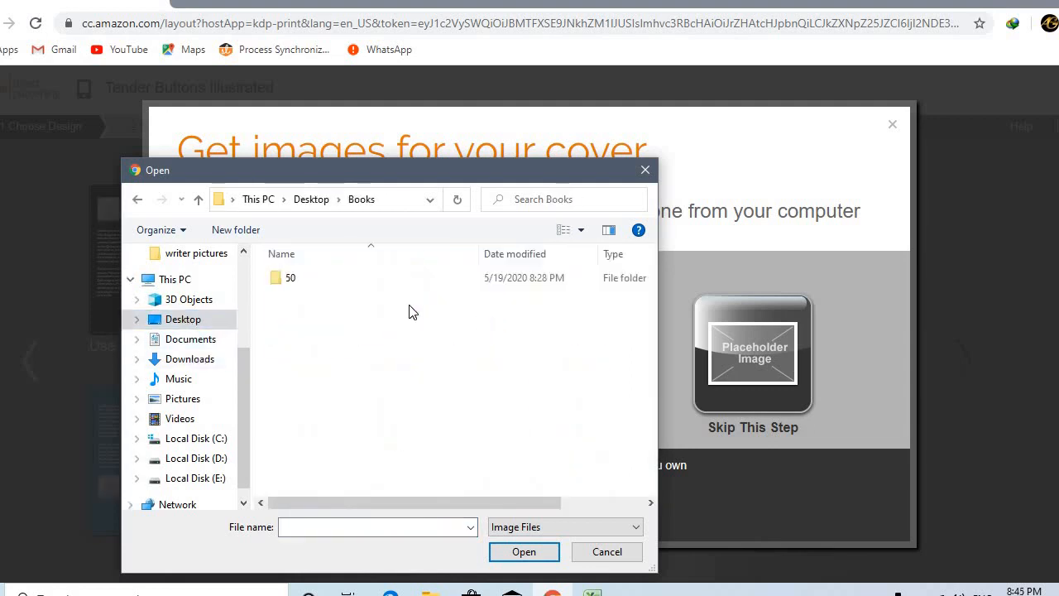
double_click(286, 280)
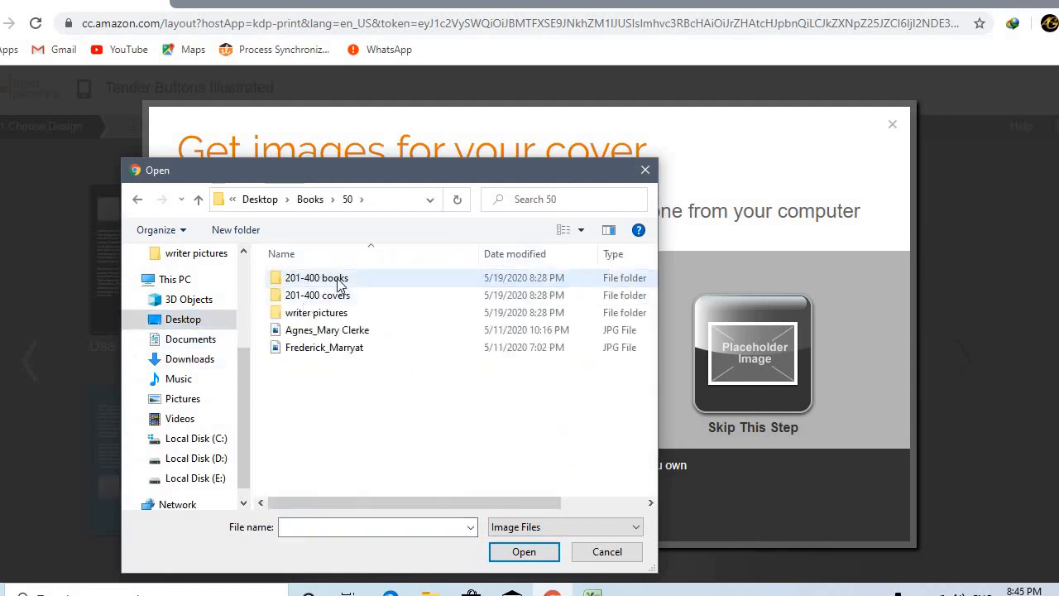
double_click(338, 297)
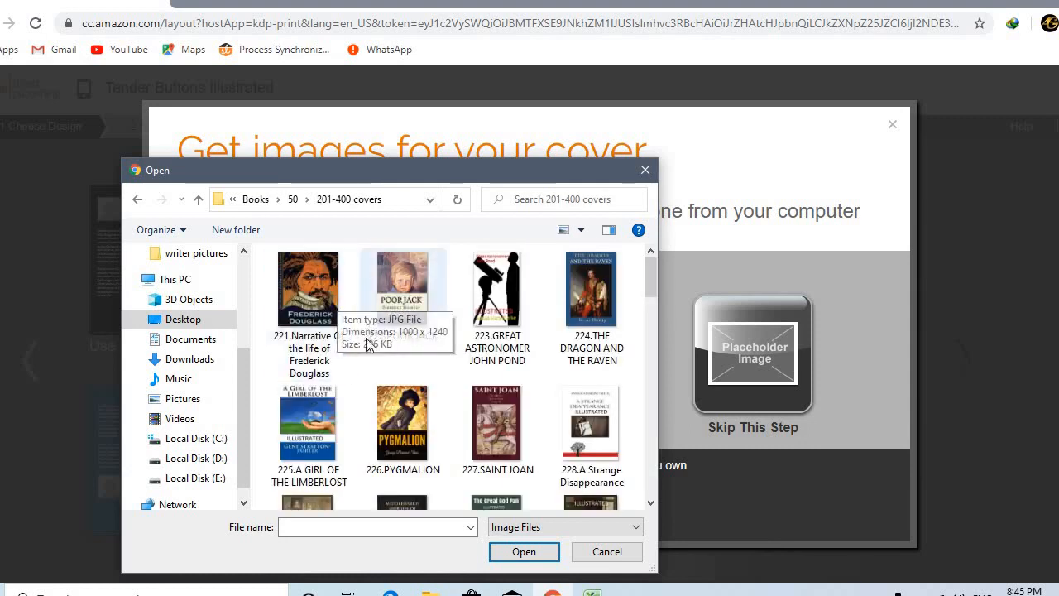
scroll(362, 360, "down", 2)
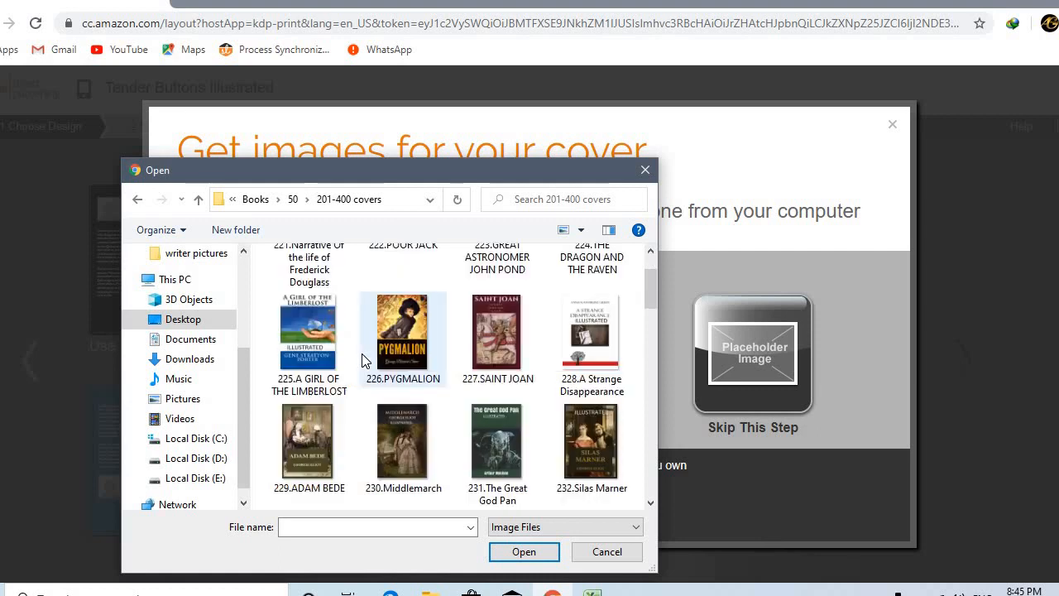
scroll(362, 360, "down", 1)
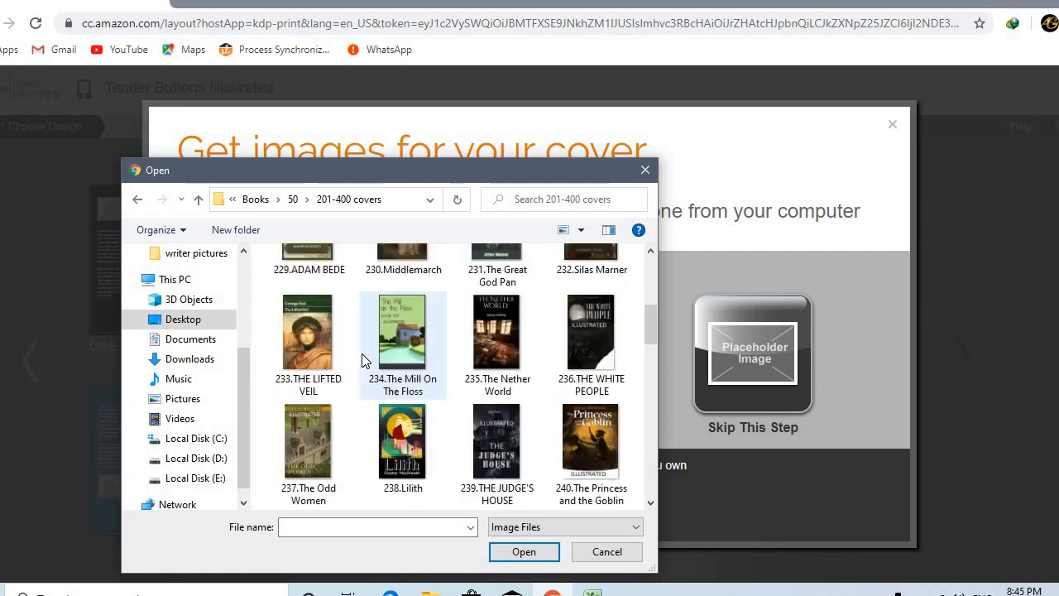
scroll(361, 361, "down", 1)
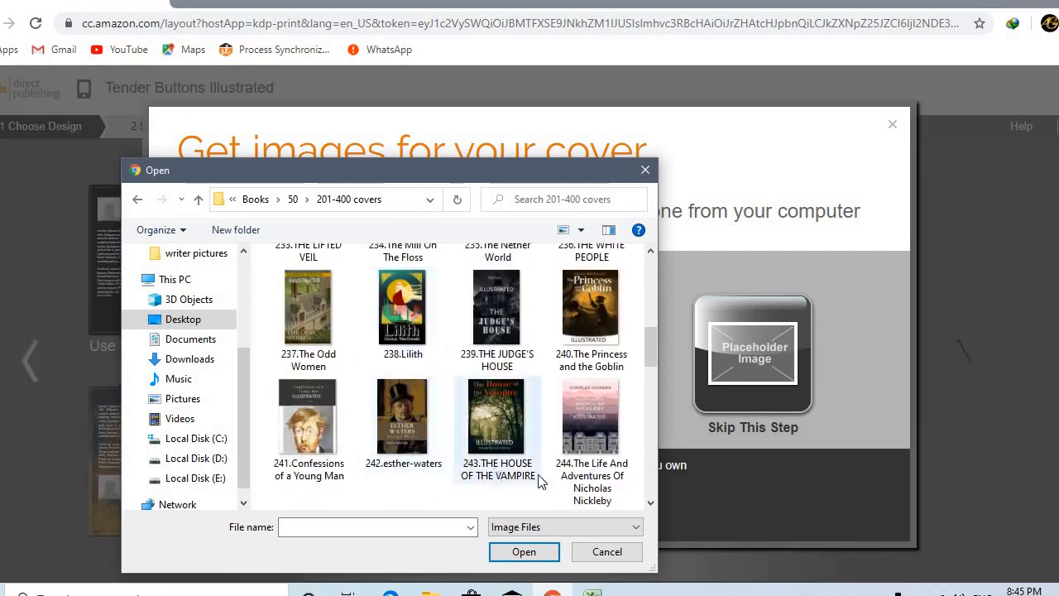
scroll(570, 473, "down", 1)
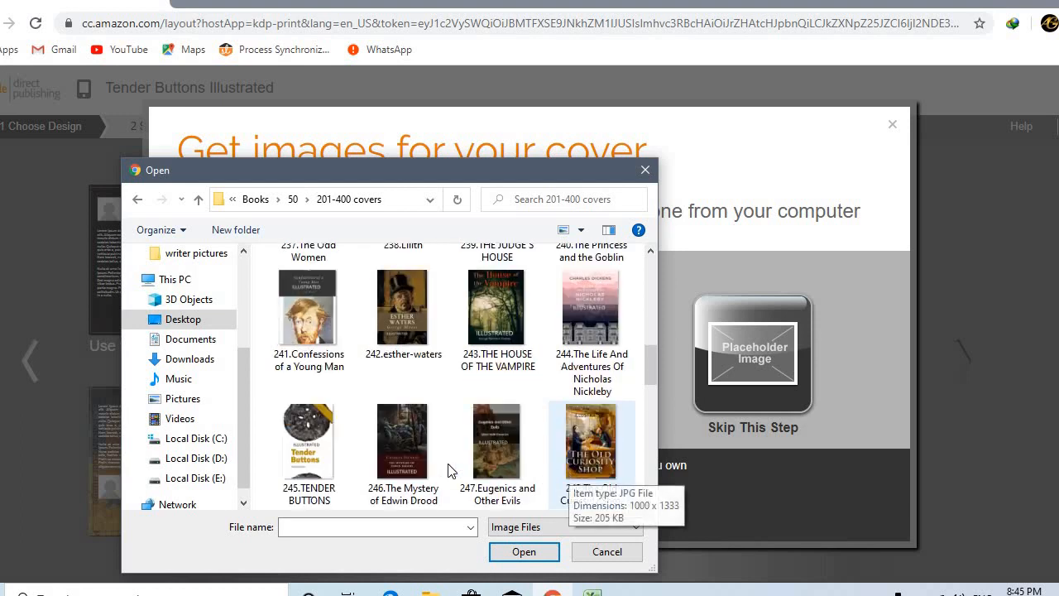
left_click(301, 466)
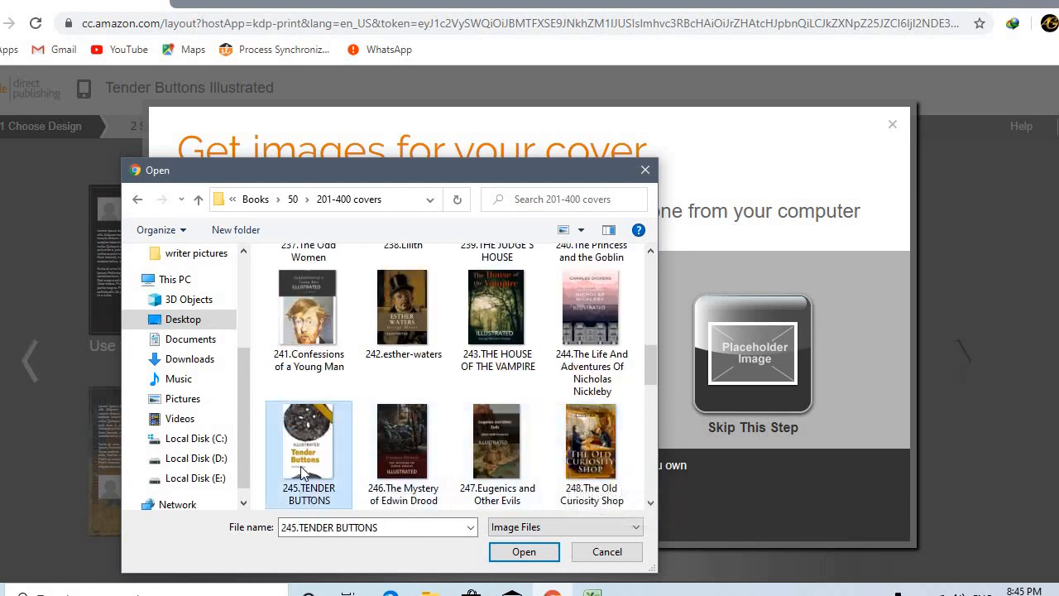
left_click(502, 549)
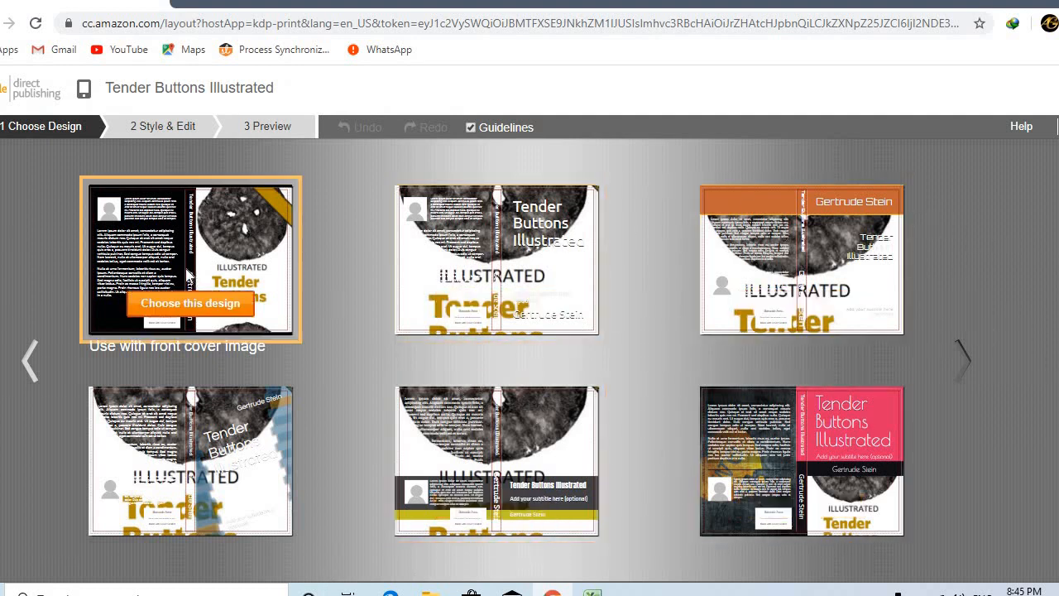
left_click(189, 274)
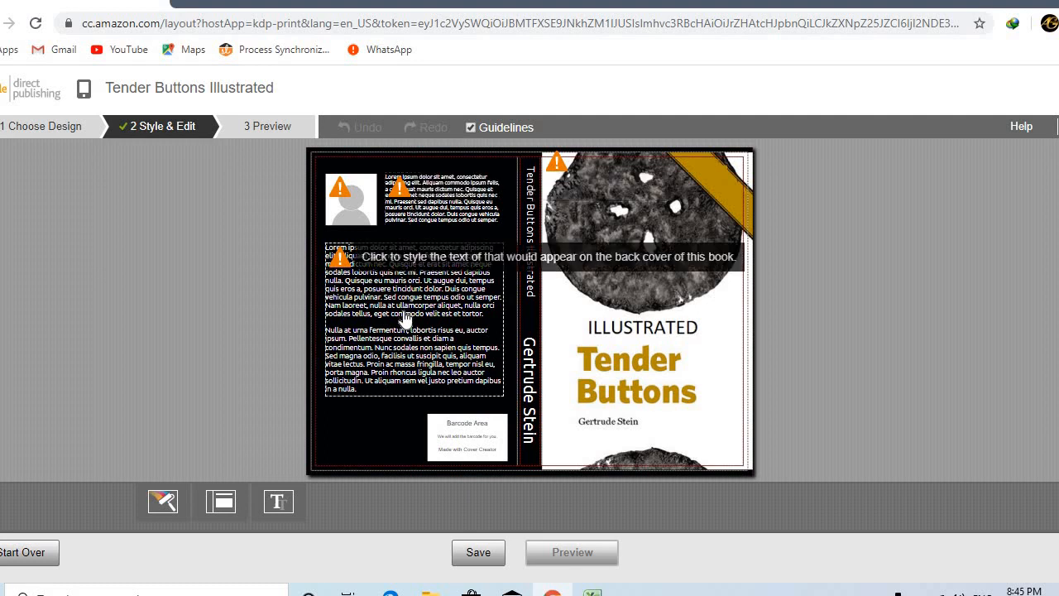
Step: Start replacing the author photo placeholder with a computer image, browsing to Desktop > Books > 50 > writer pictures
mouse_move(350, 199)
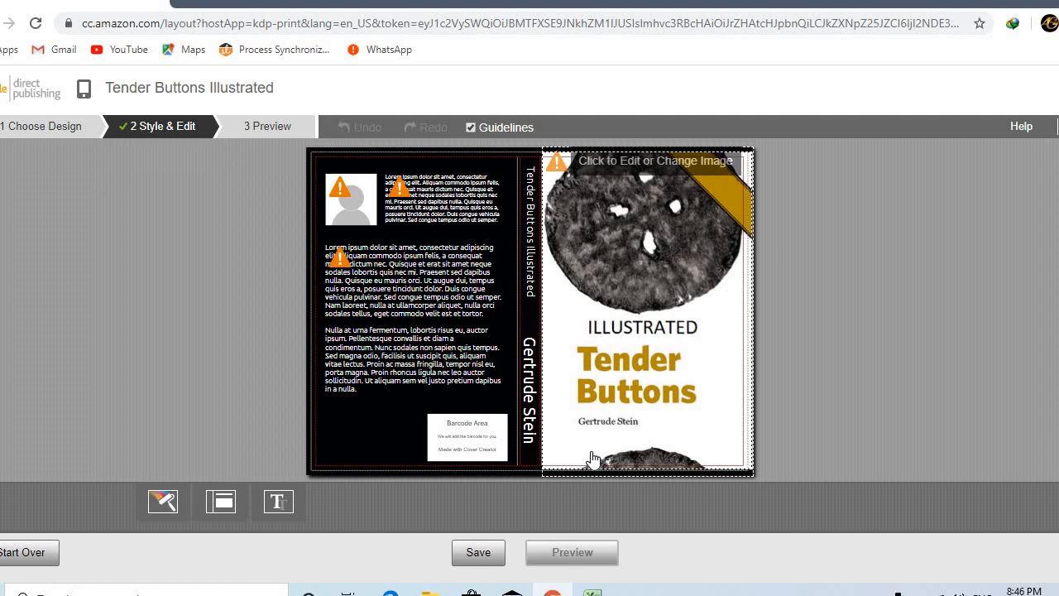
mouse_move(343, 191)
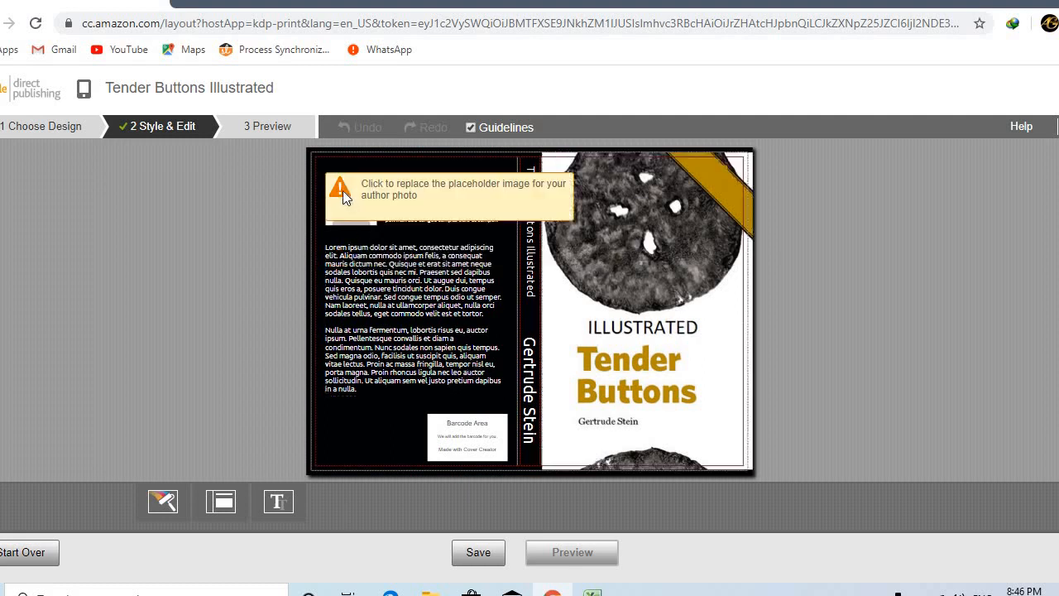
left_click(342, 190)
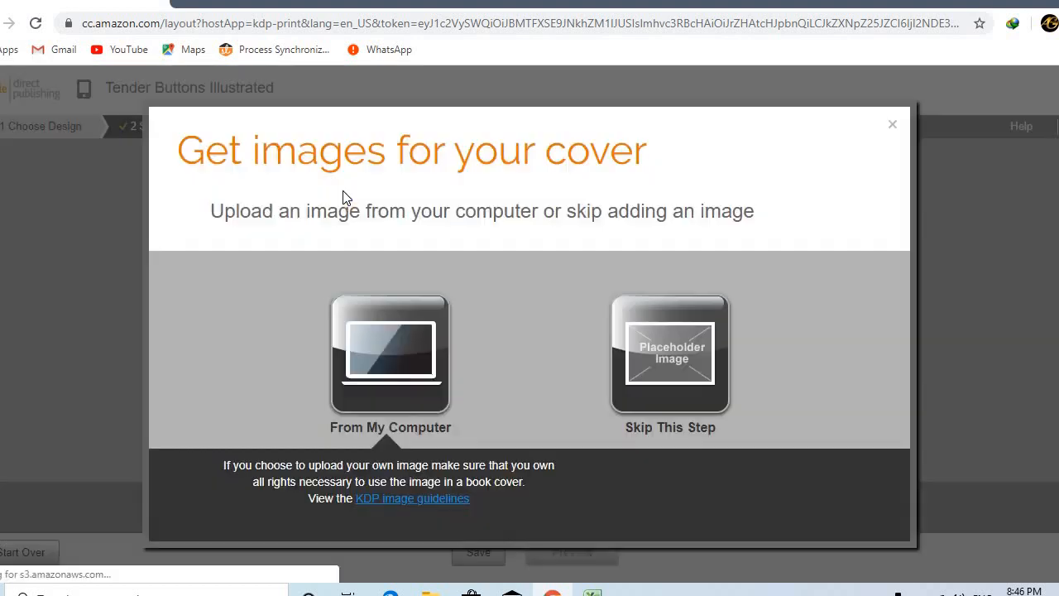
left_click(378, 372)
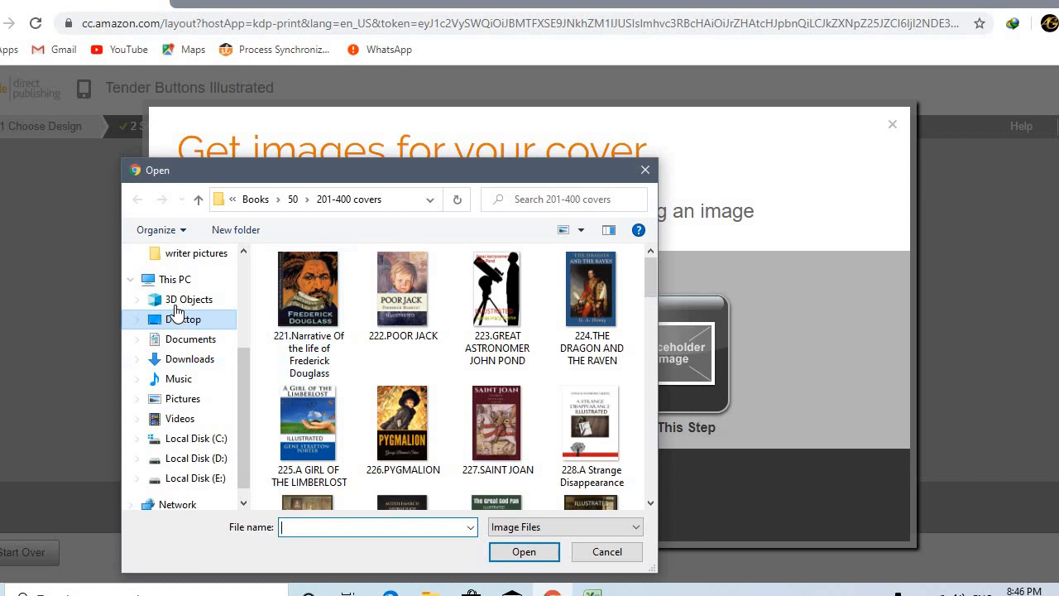
left_click(178, 318)
double_click(474, 299)
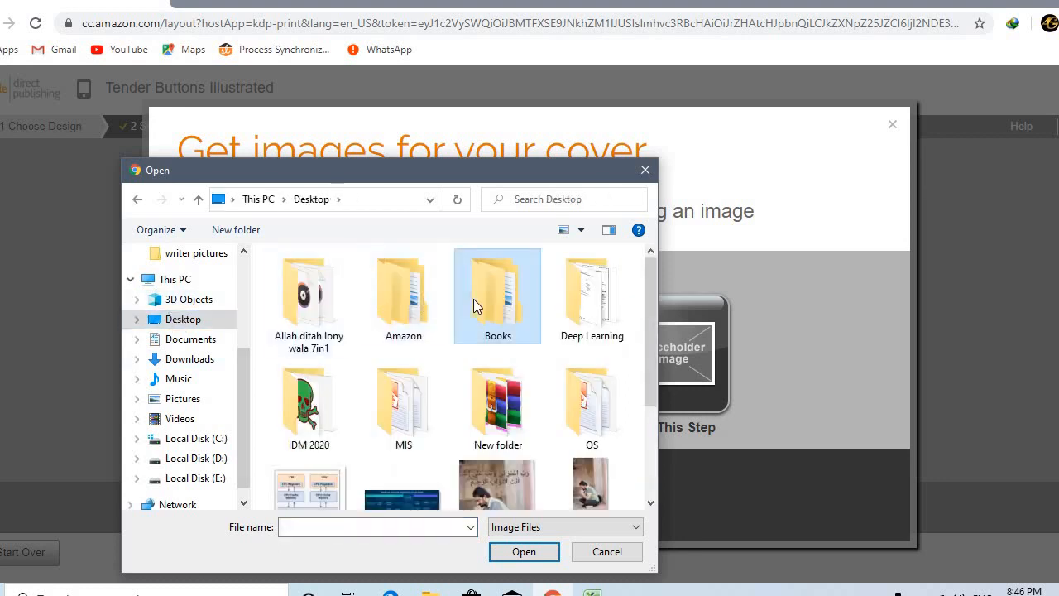
double_click(279, 277)
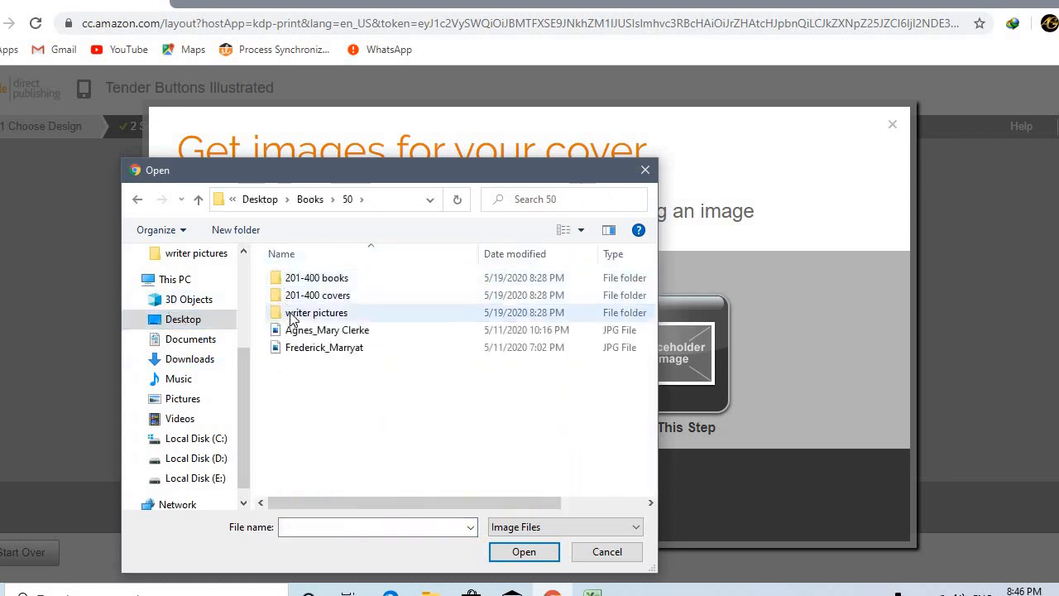
double_click(293, 318)
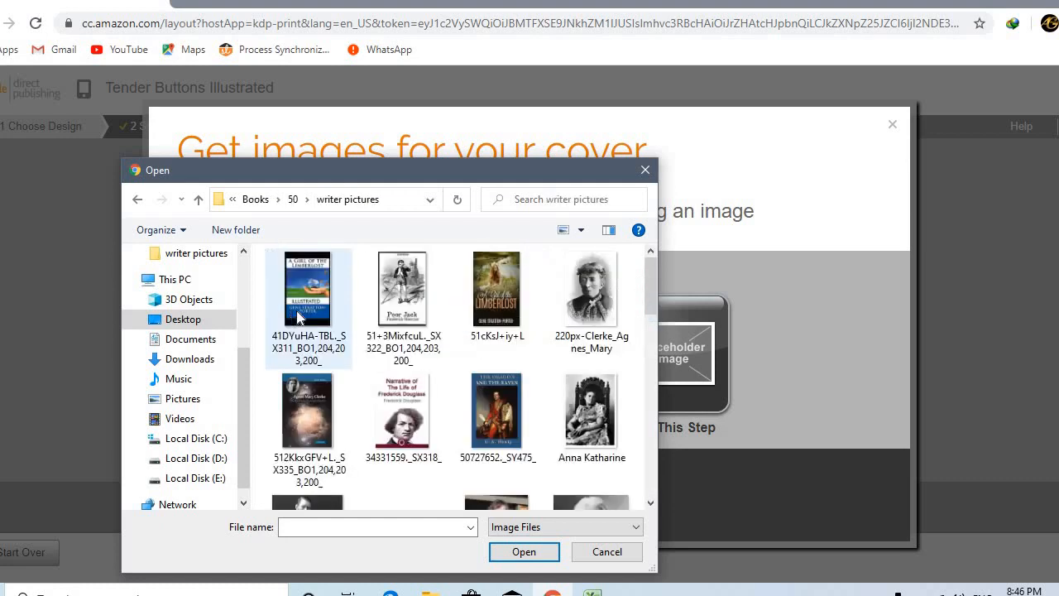
Step: Upload the Gertrude Stein picture as the author photo on the back cover
left_click(393, 313)
key("g")
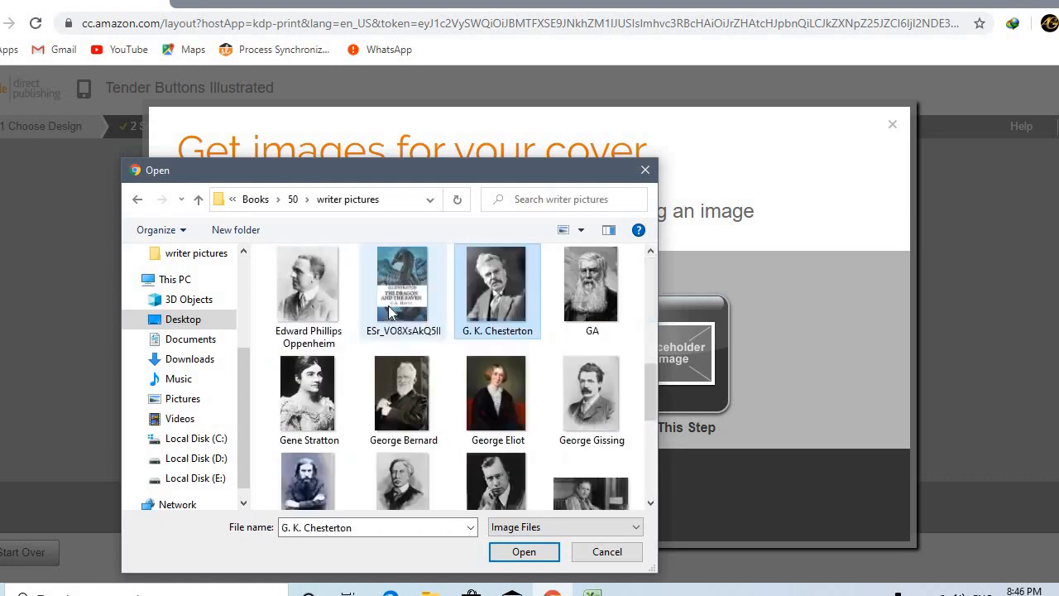
key("g")
key("g")
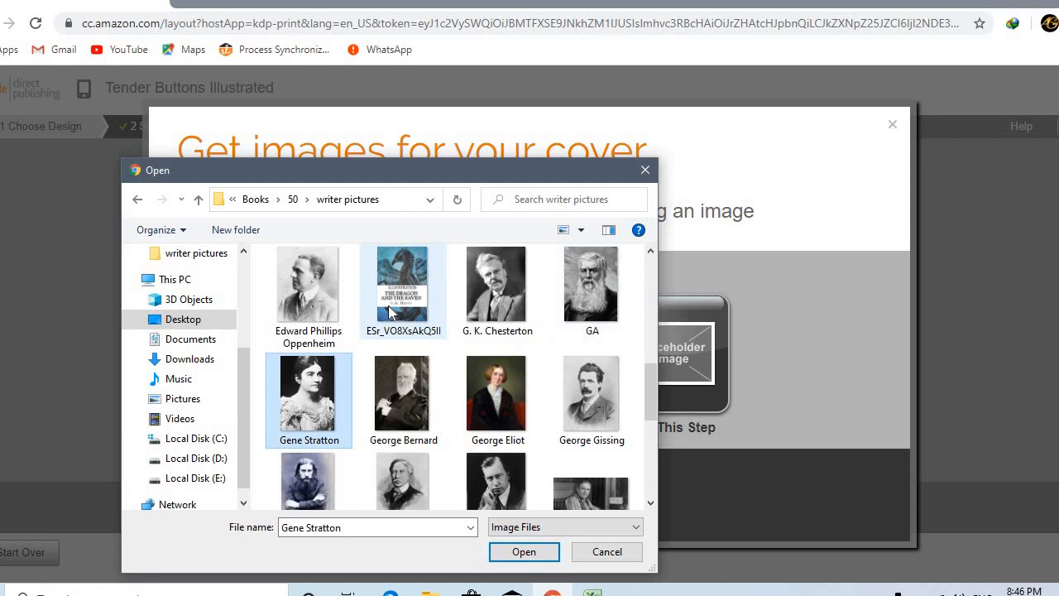
key("g")
key("g")
key("g")
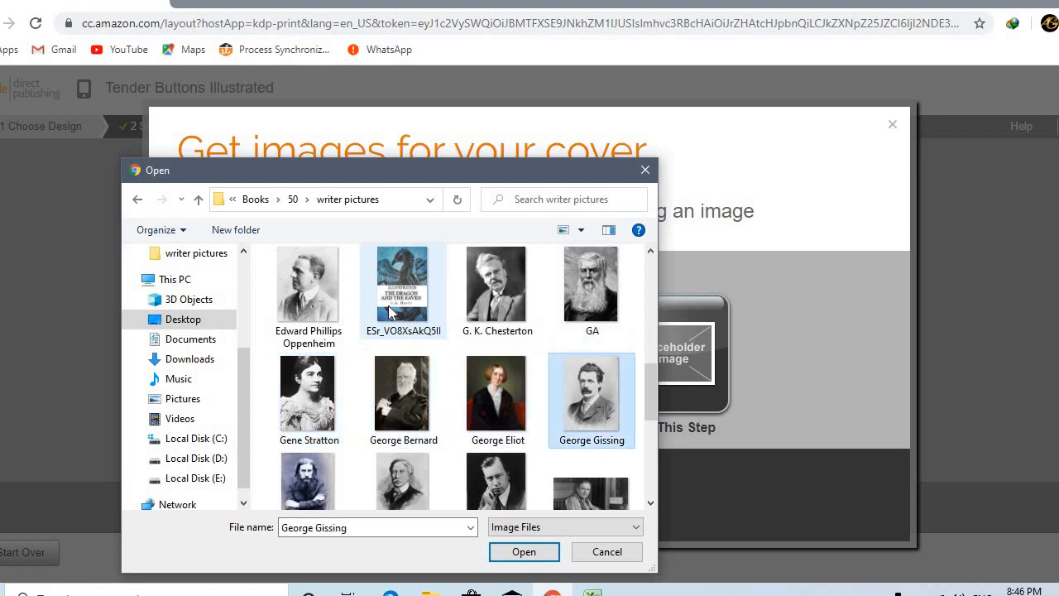
key("g")
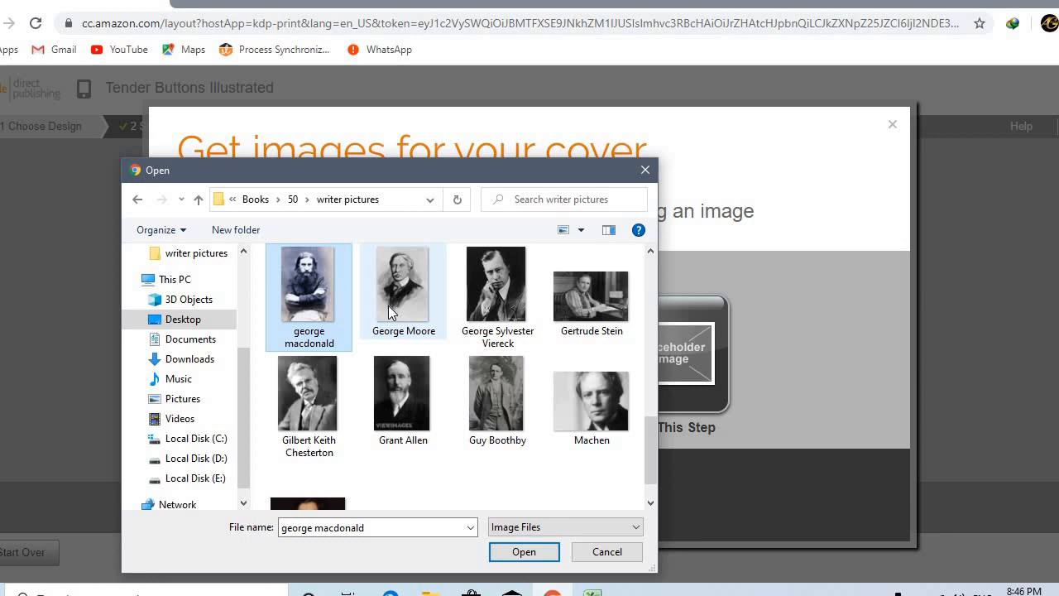
key("g")
key("g")
key("g")
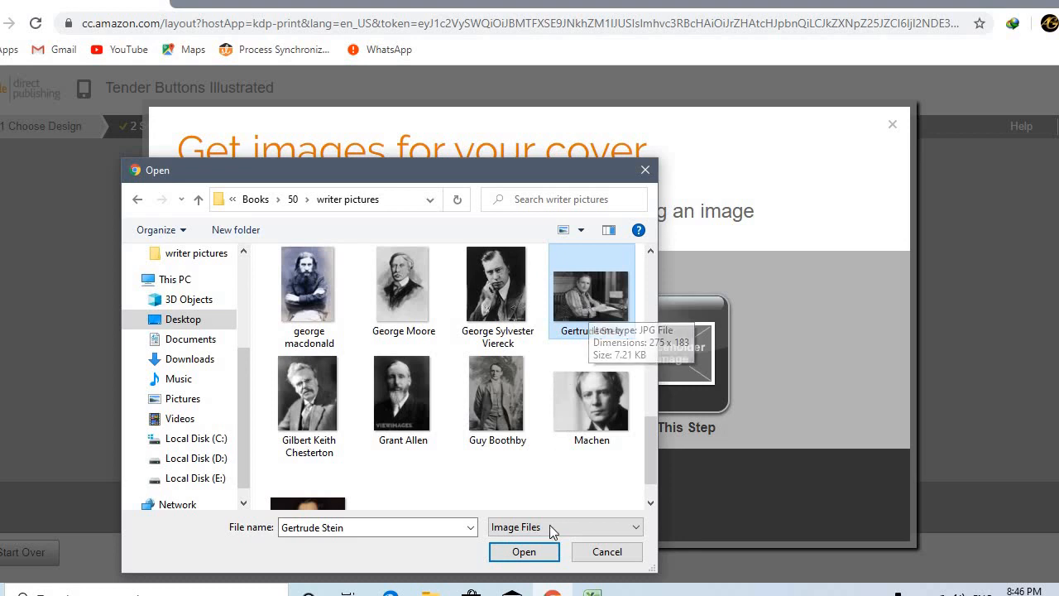
left_click(519, 552)
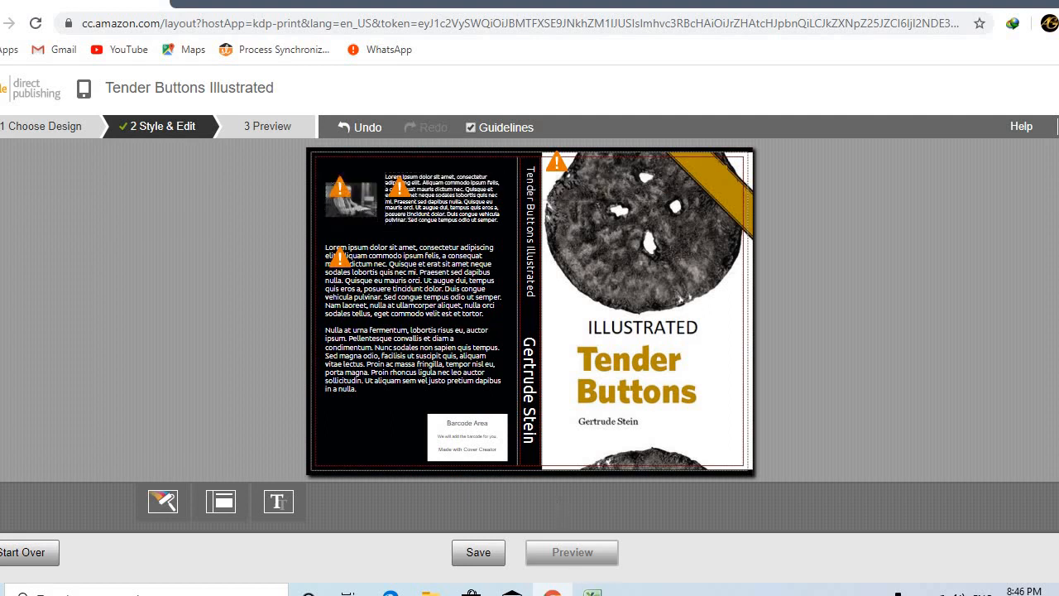
Step: Switch to Excel, copy the Gertrude Stein biography from cell P27, and return to Cover Creator in the browser
left_click(593, 590)
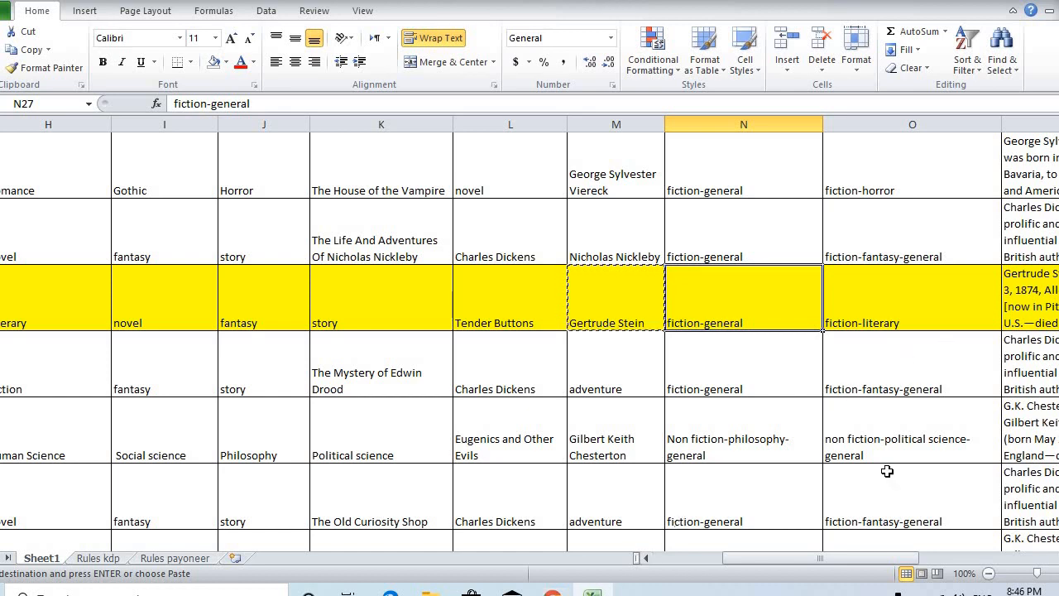
left_click_drag(815, 560, 822, 560)
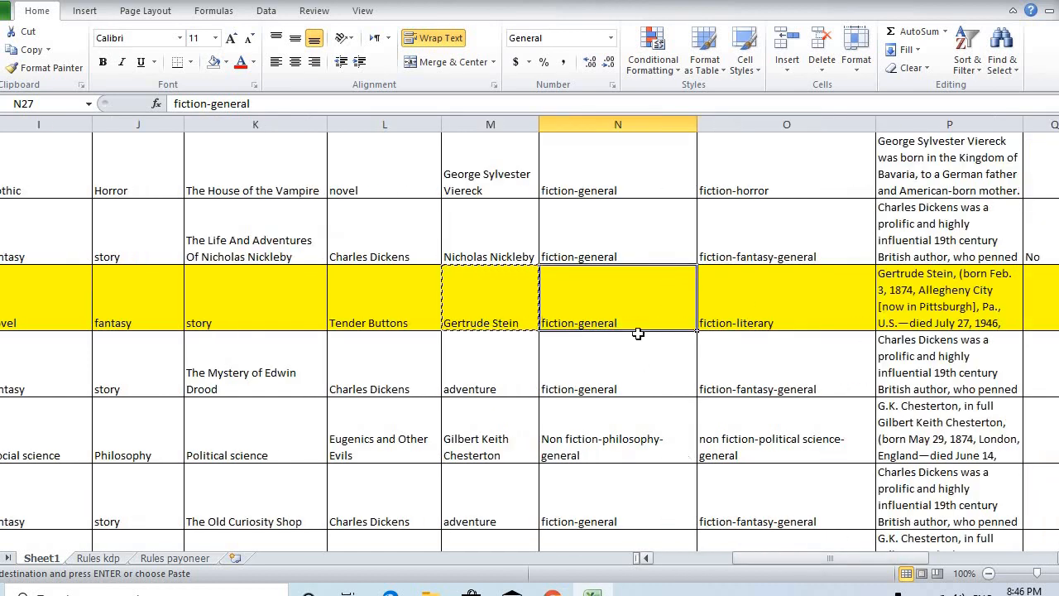
left_click(908, 292)
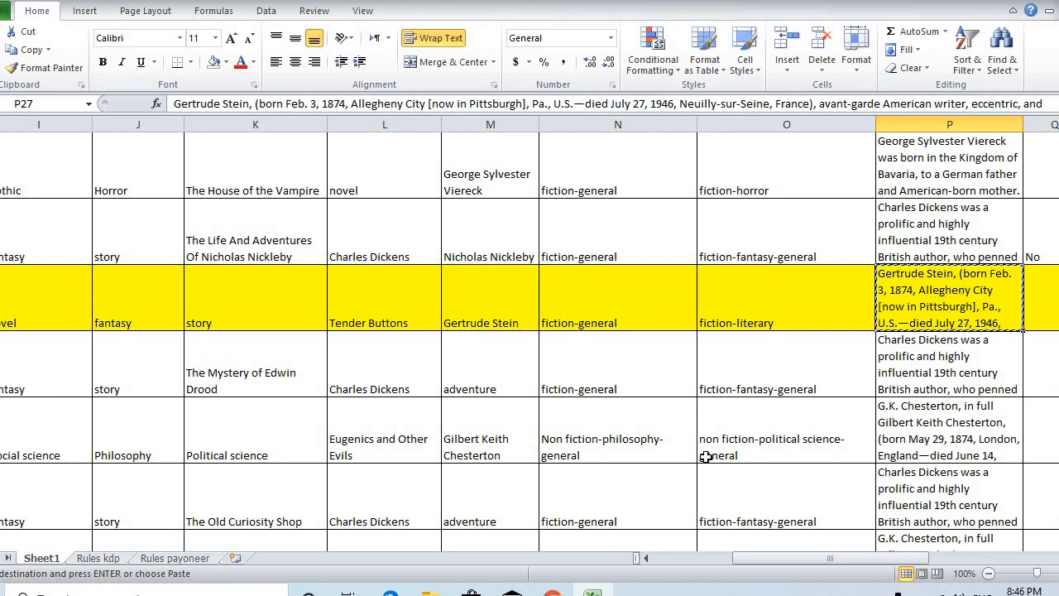
key("ctrl+c")
key("alt+Tab")
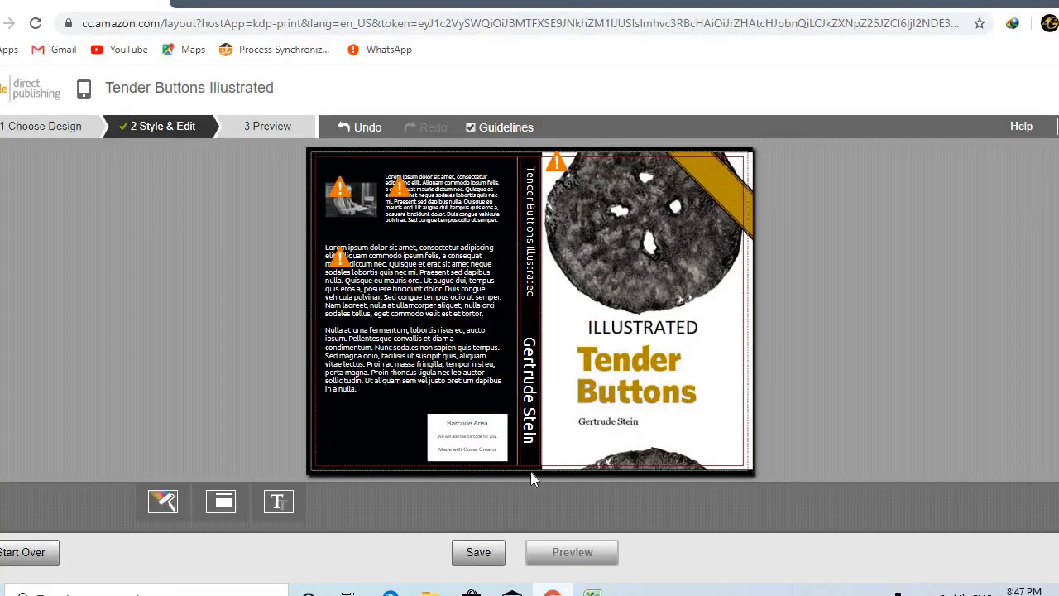
Step: Try to paste the copied biography over the placeholder text beside the author photo
left_click(444, 200)
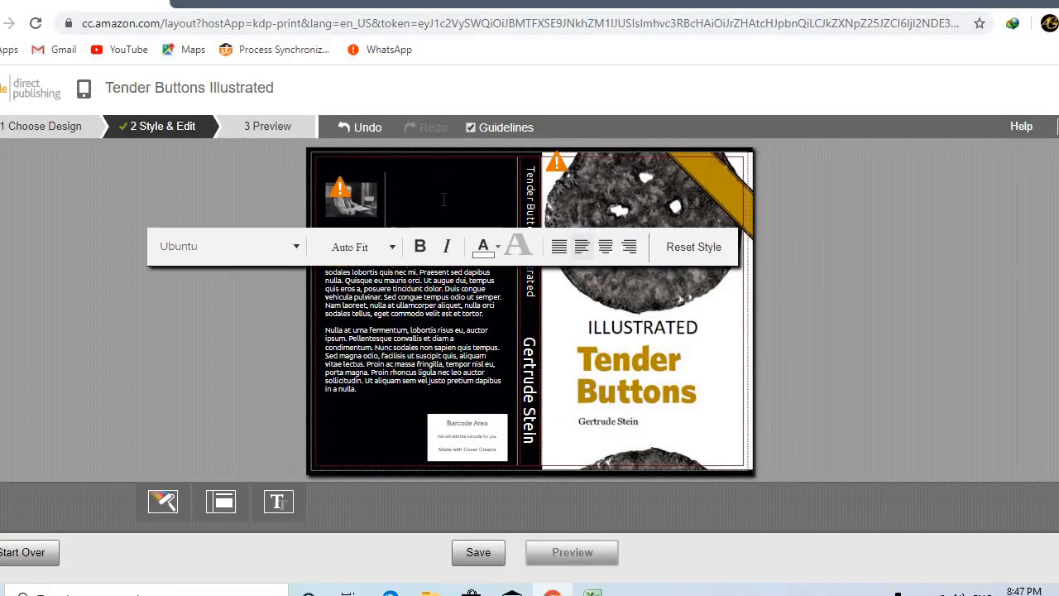
key("ctrl+v")
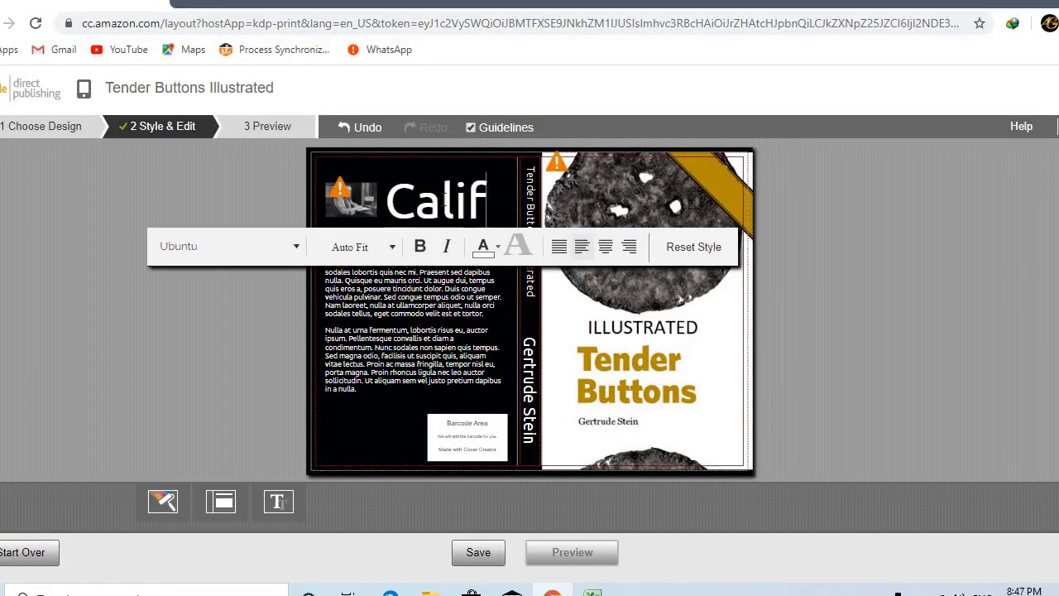
left_click(389, 309)
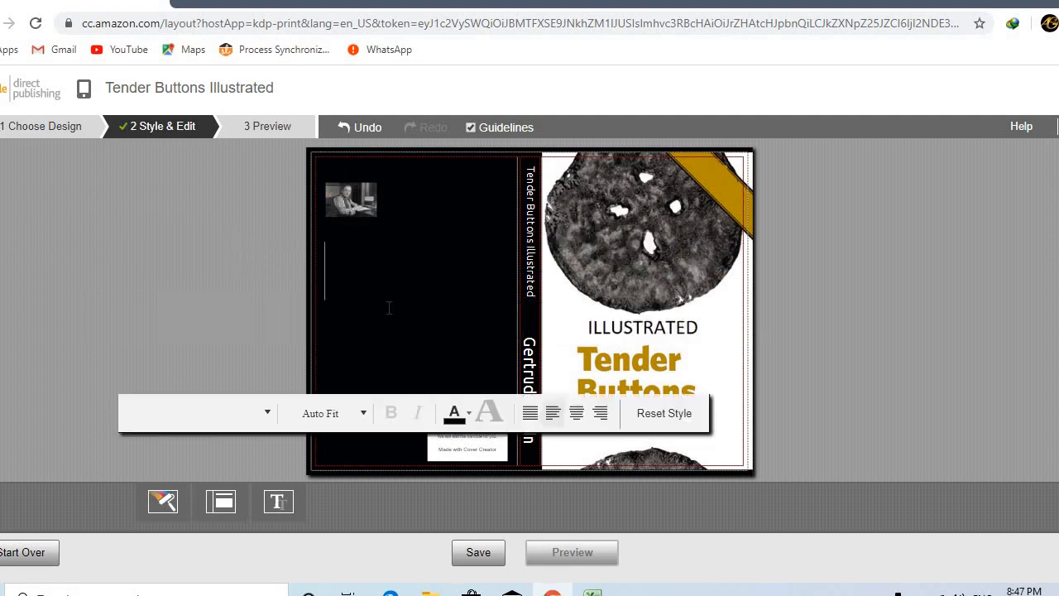
left_click(173, 254)
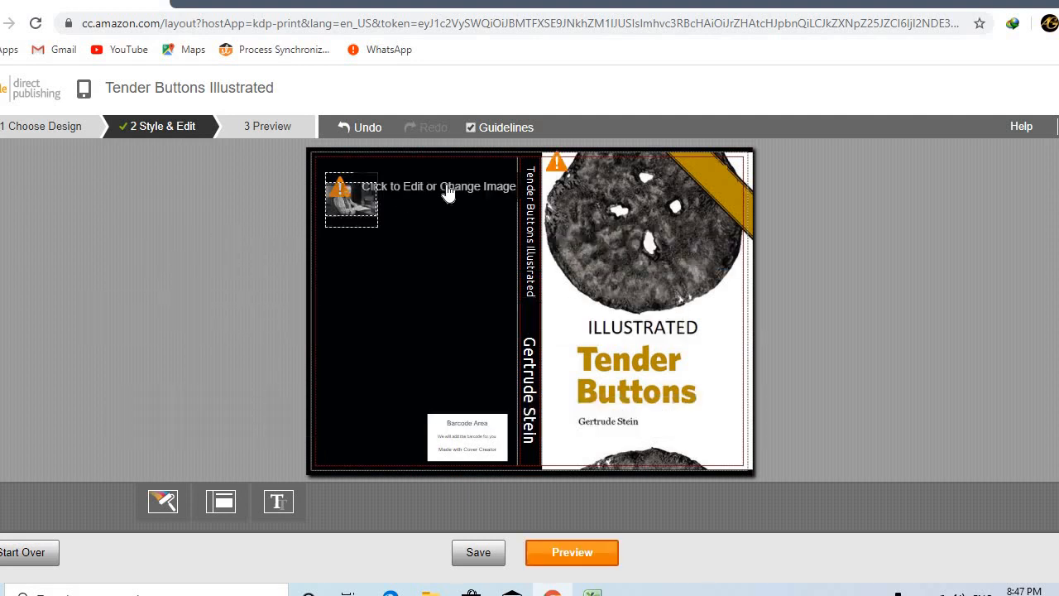
Step: Paste the copied author biography into the empty text area beside the author photo on the back cover
left_click(400, 202)
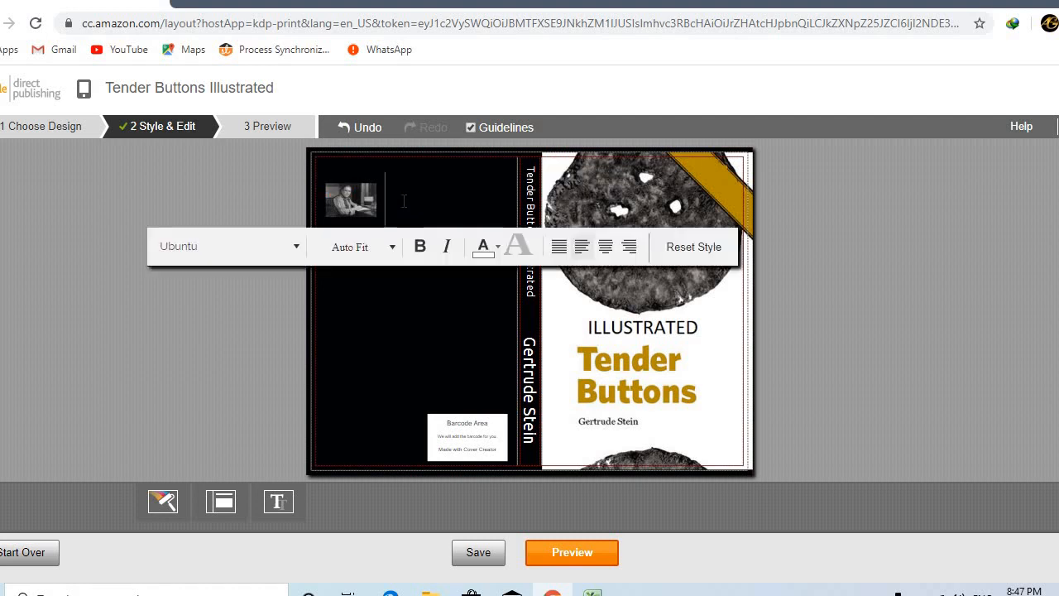
key("ctrl+v")
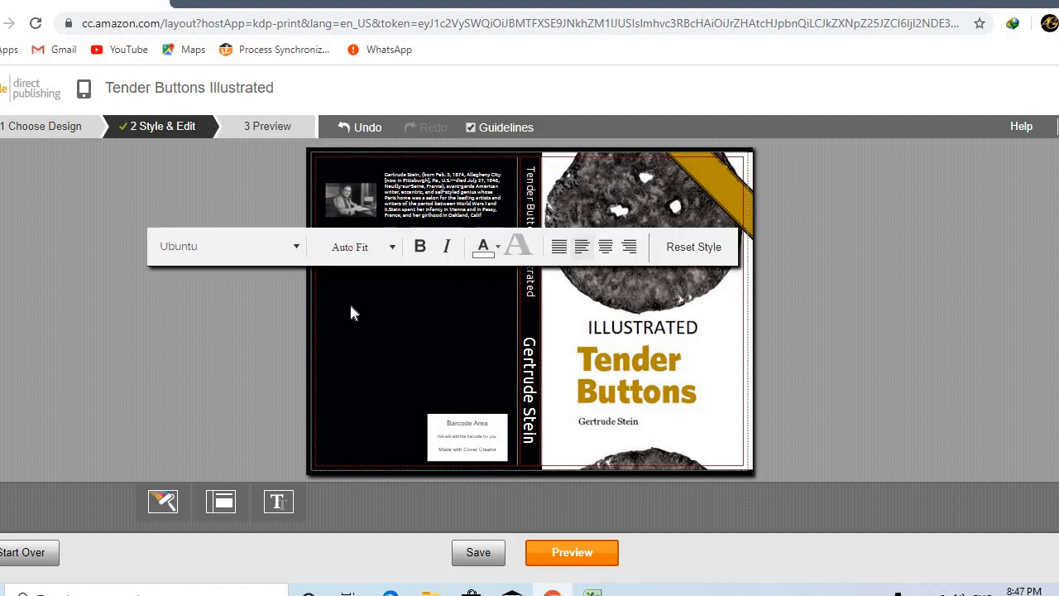
left_click(357, 313)
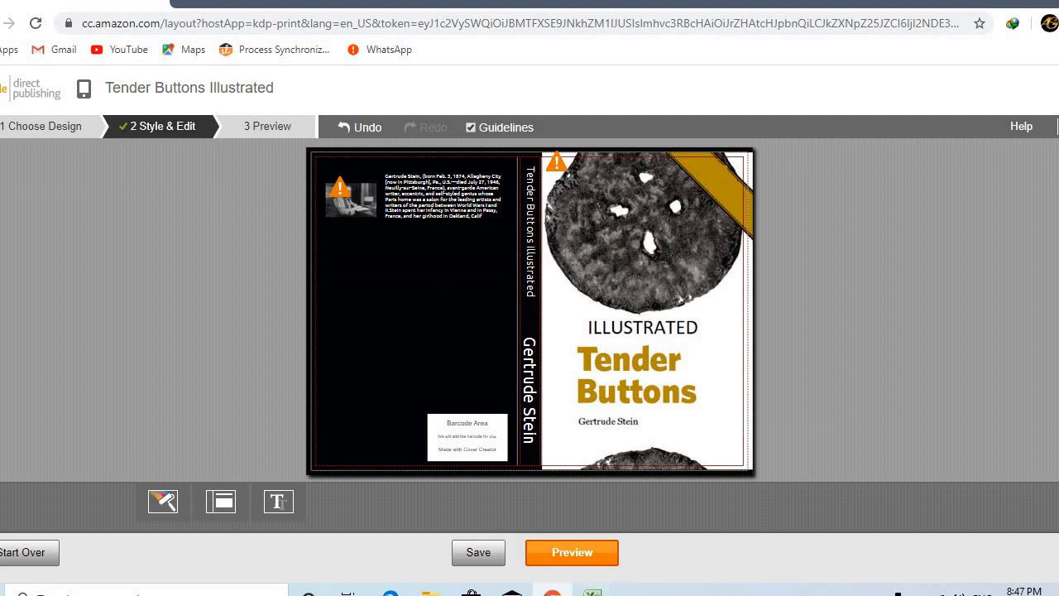
Step: Copy the Tender Buttons description from cell F27 in Excel and paste it into the back cover's main text area in Cover Creator
left_click(593, 592)
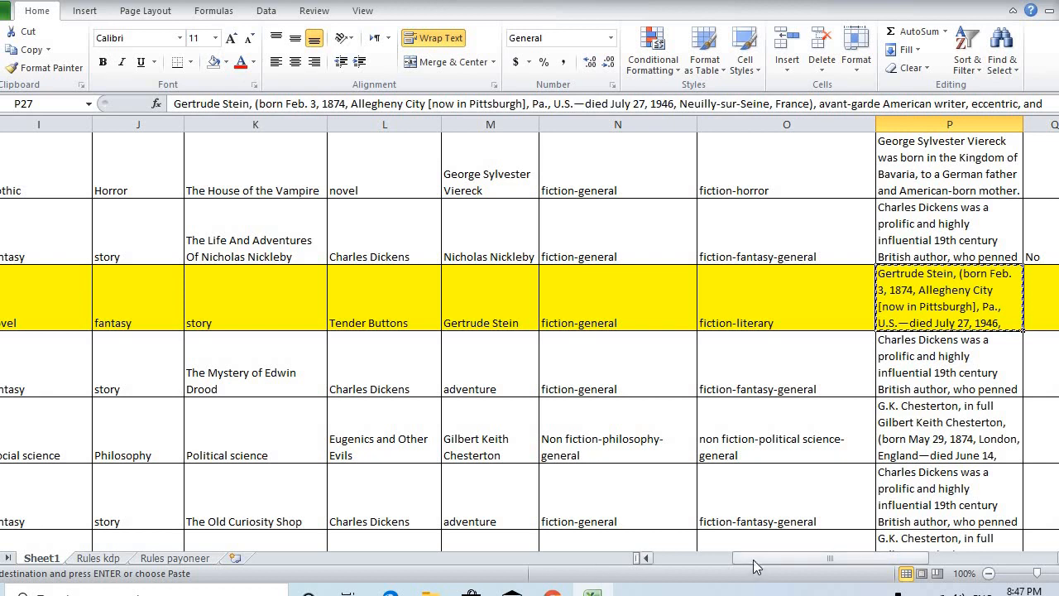
left_click_drag(755, 566, 697, 566)
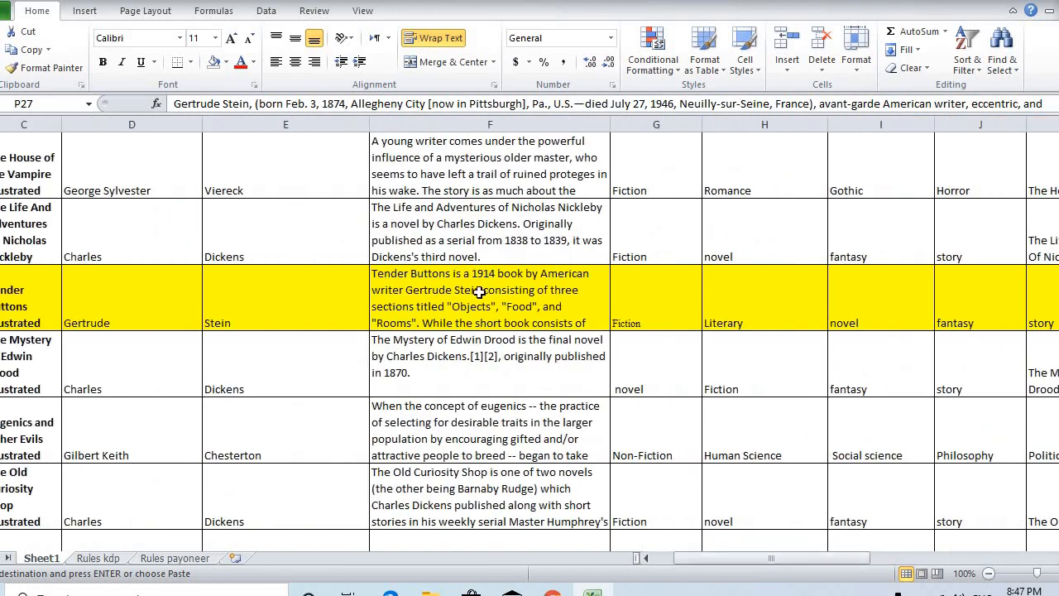
left_click(479, 292)
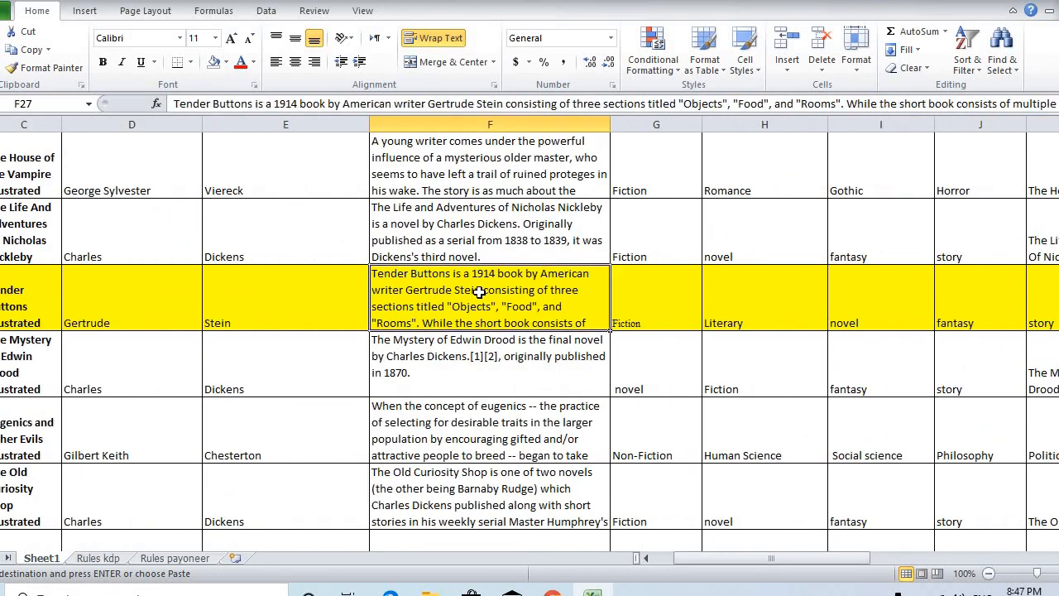
key("ctrl+c")
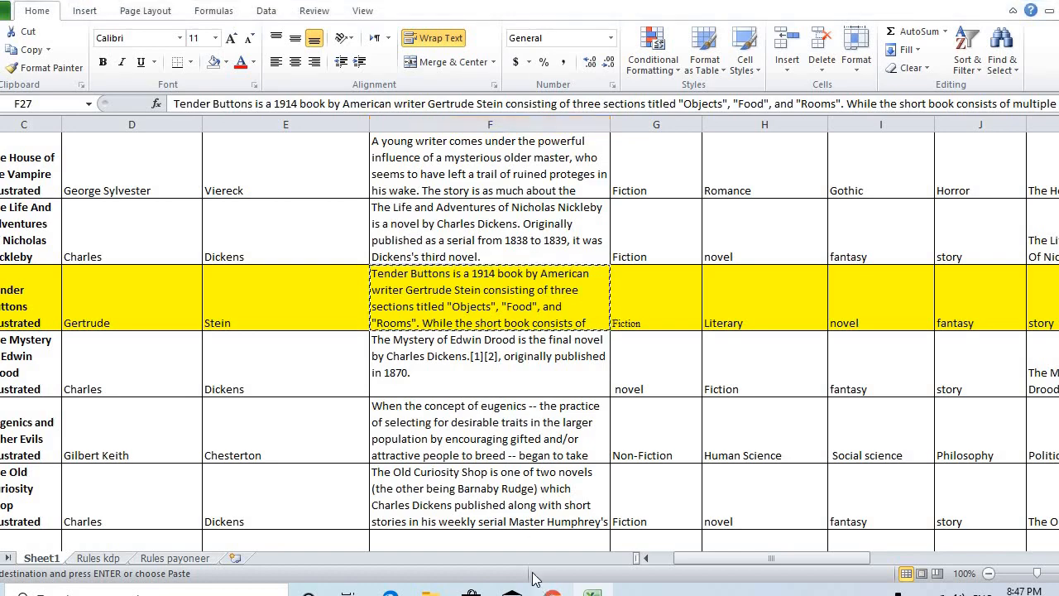
left_click(553, 593)
left_click(409, 287)
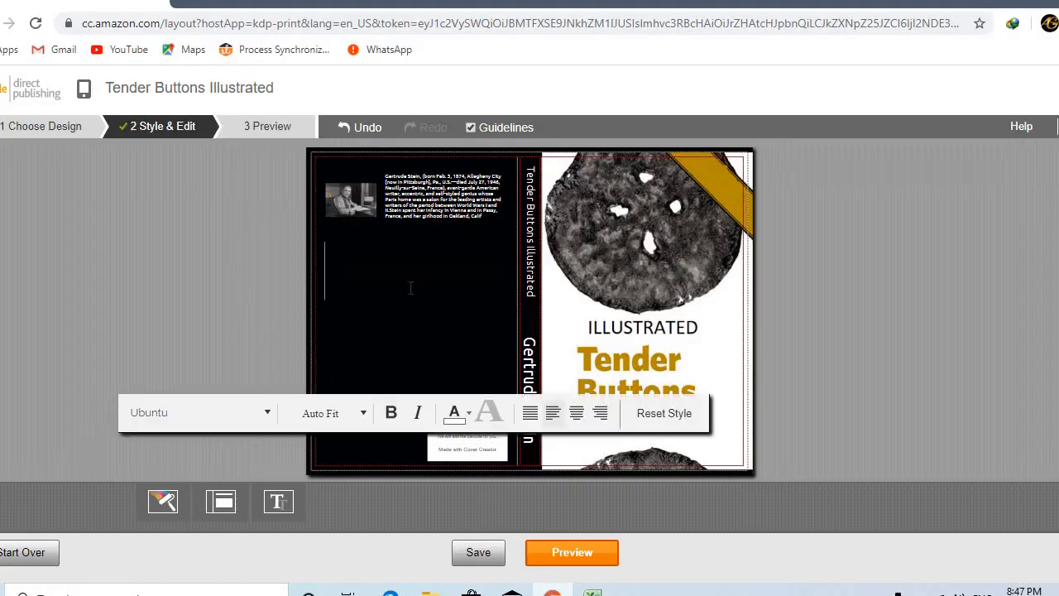
key("ctrl+v")
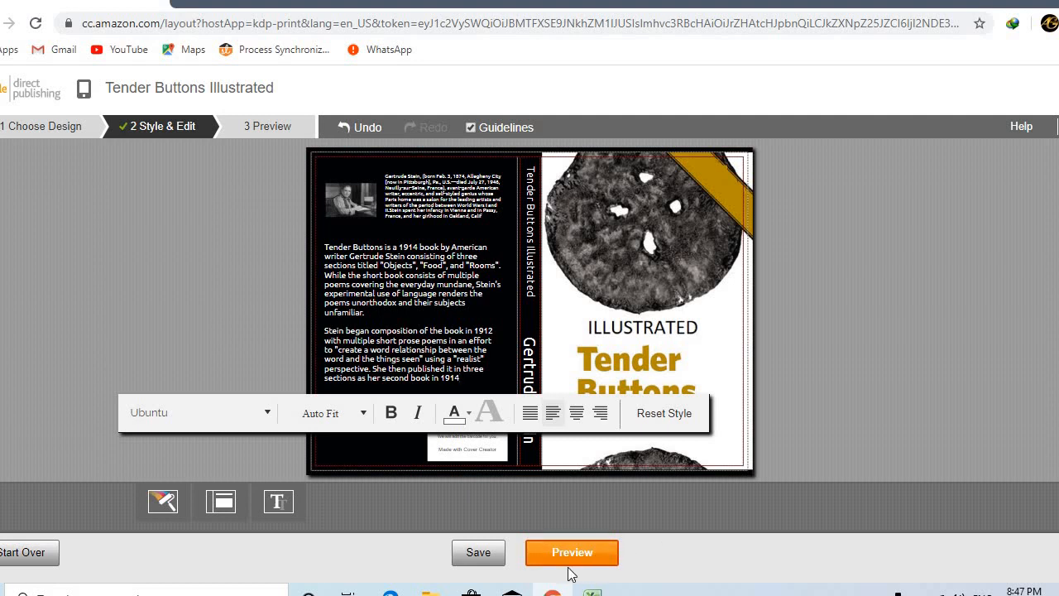
left_click(576, 508)
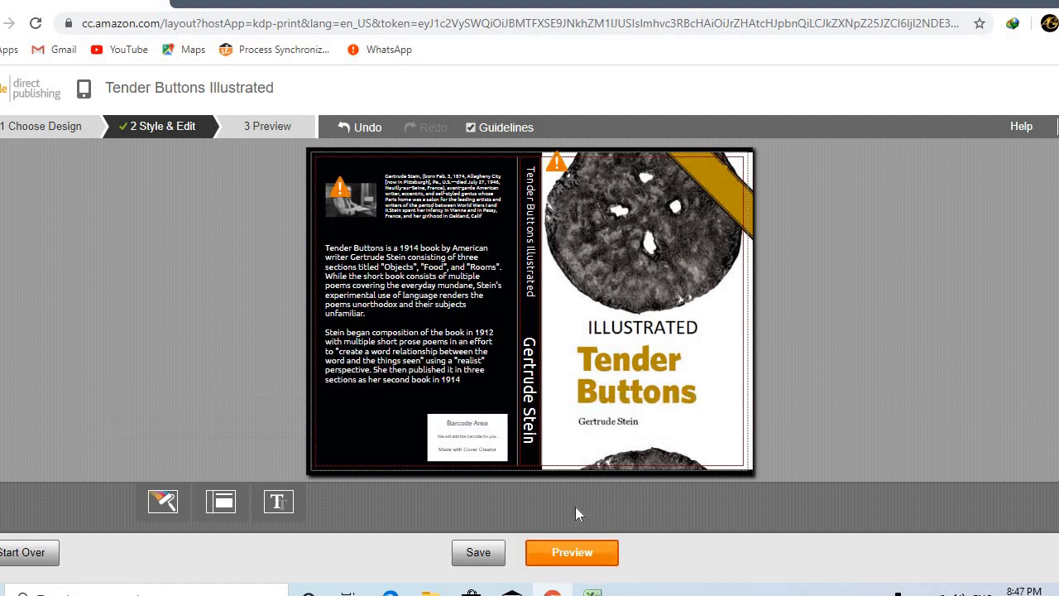
Step: Preview the finished cover, save and submit it, and go to the Book Cover section of the Paperback Content page
left_click(574, 551)
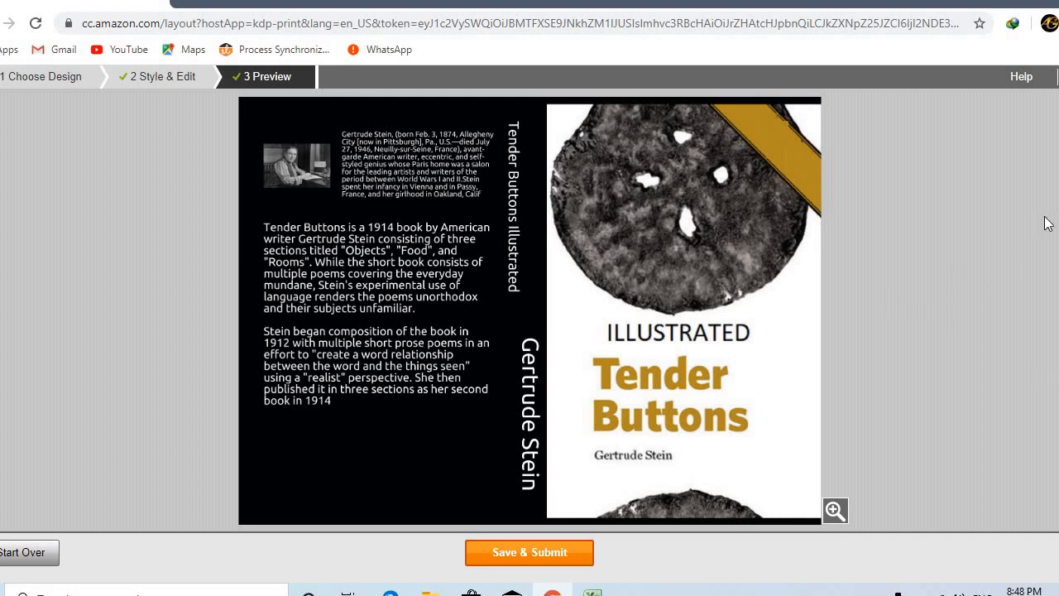
left_click(528, 552)
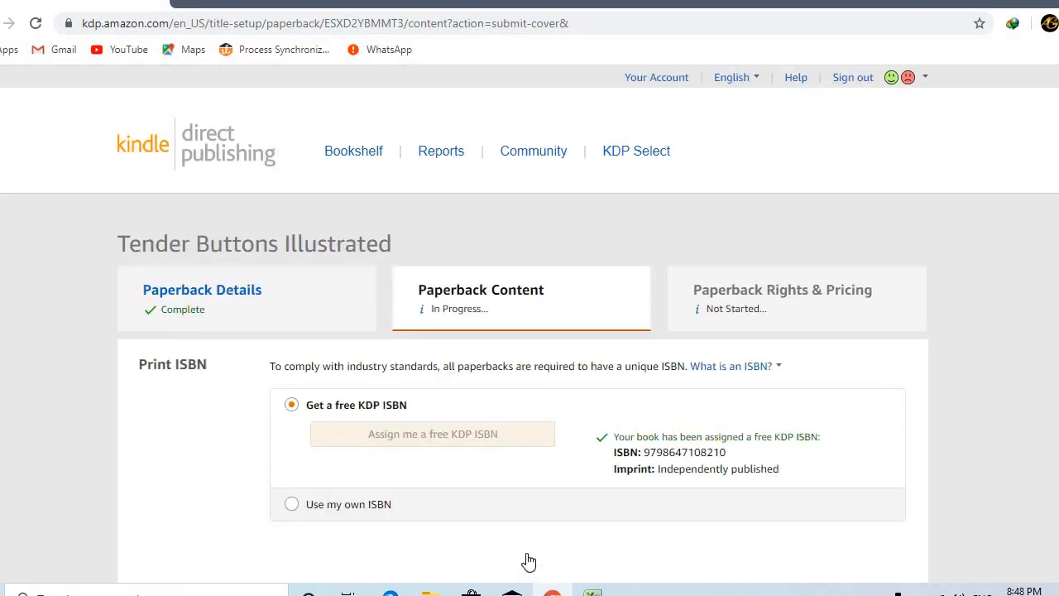
scroll(528, 562, "down", 8)
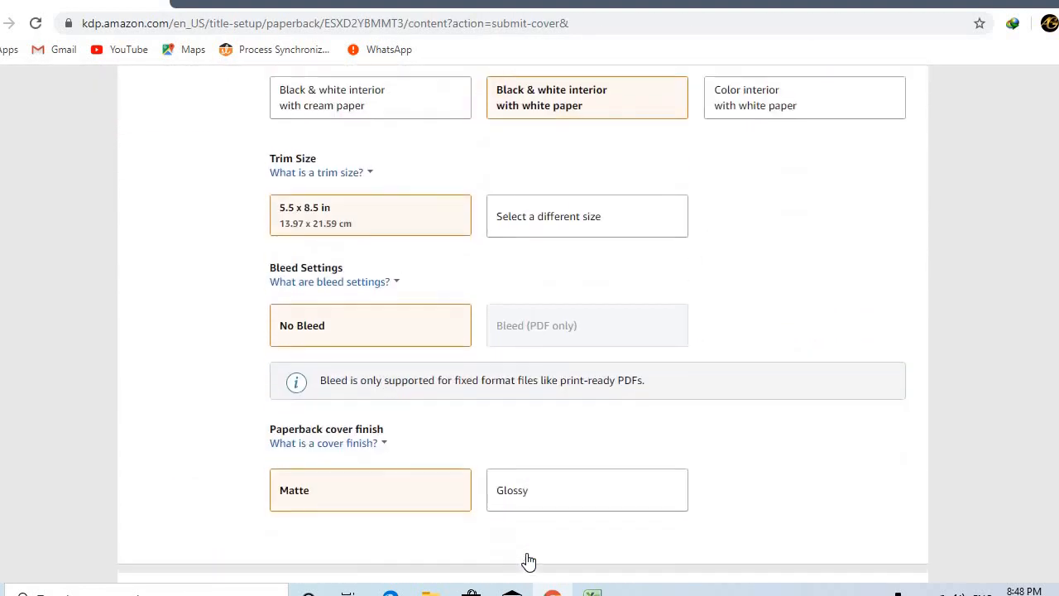
scroll(528, 562, "down", 9)
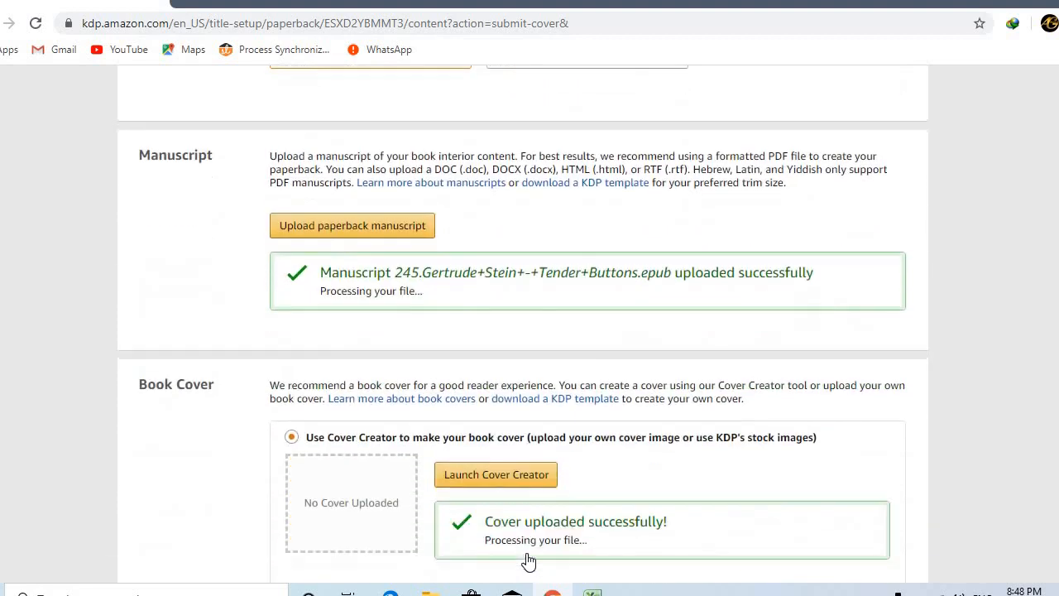
Step: Review the Print ISBN, print options, Manuscript, Book Cover and Book Preview sections of the Paperback Content page
scroll(528, 562, "down", 2)
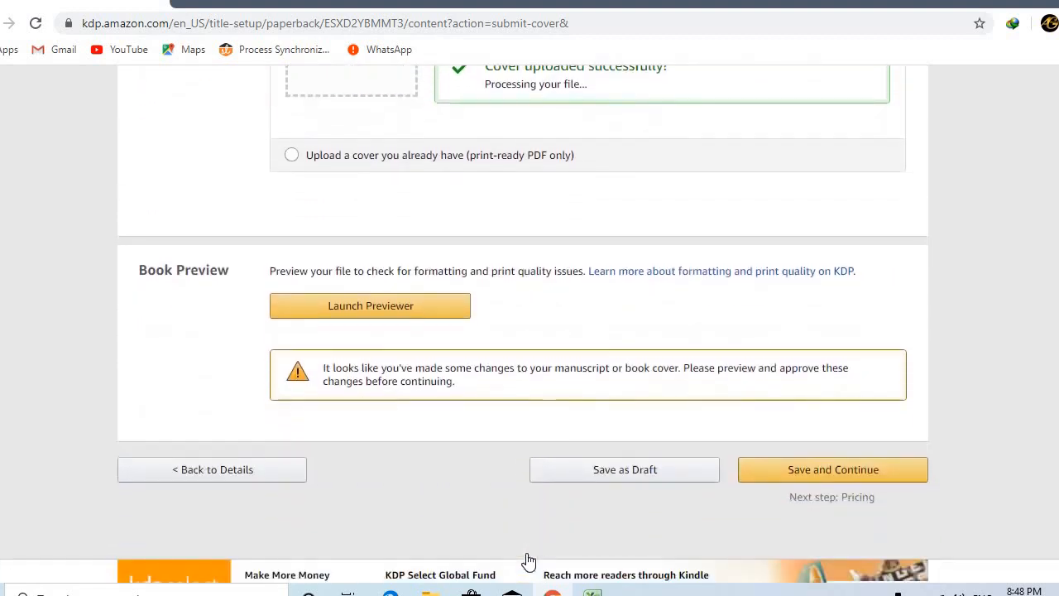
scroll(529, 562, "up", 2)
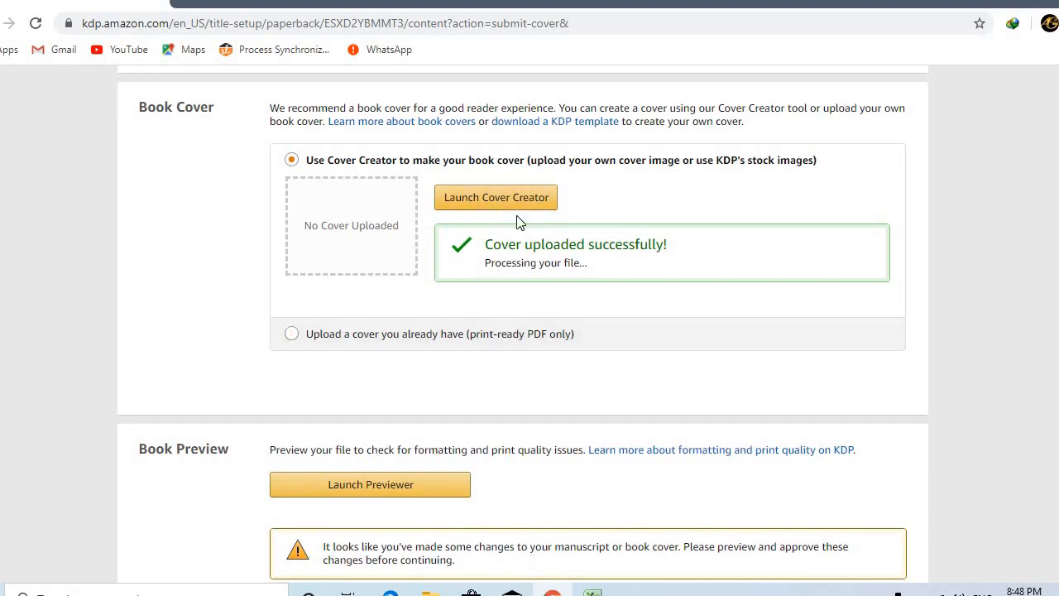
scroll(521, 345, "down", 1)
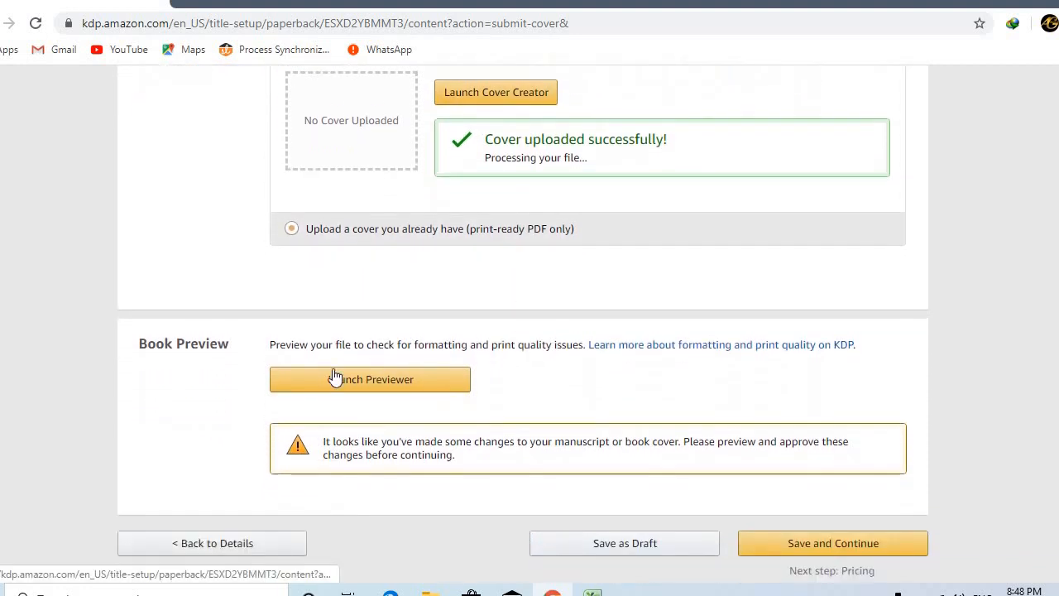
scroll(370, 399, "up", 20)
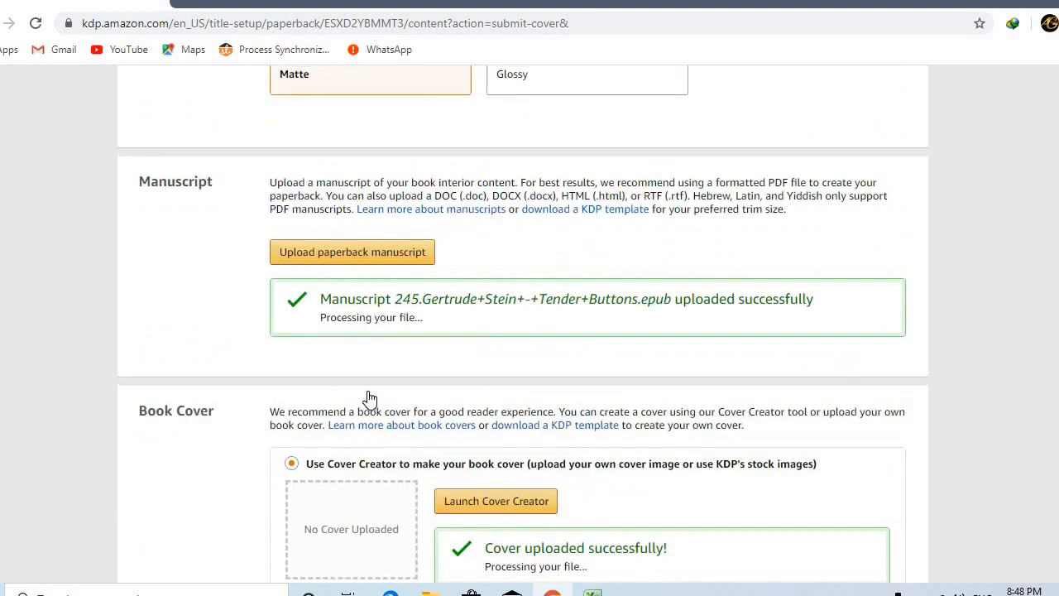
scroll(370, 398, "up", 1)
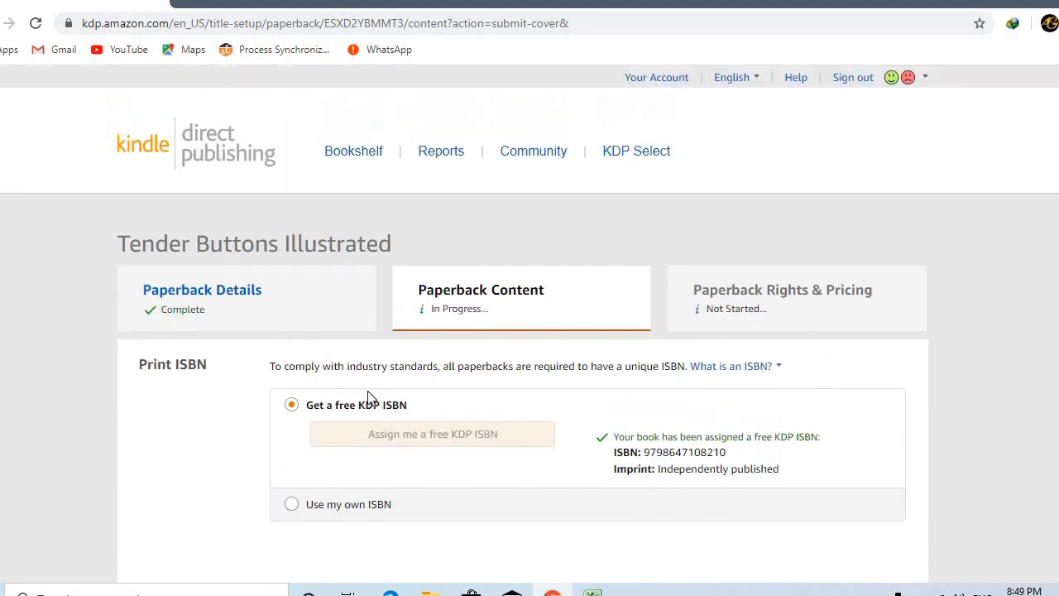
scroll(369, 398, "down", 1)
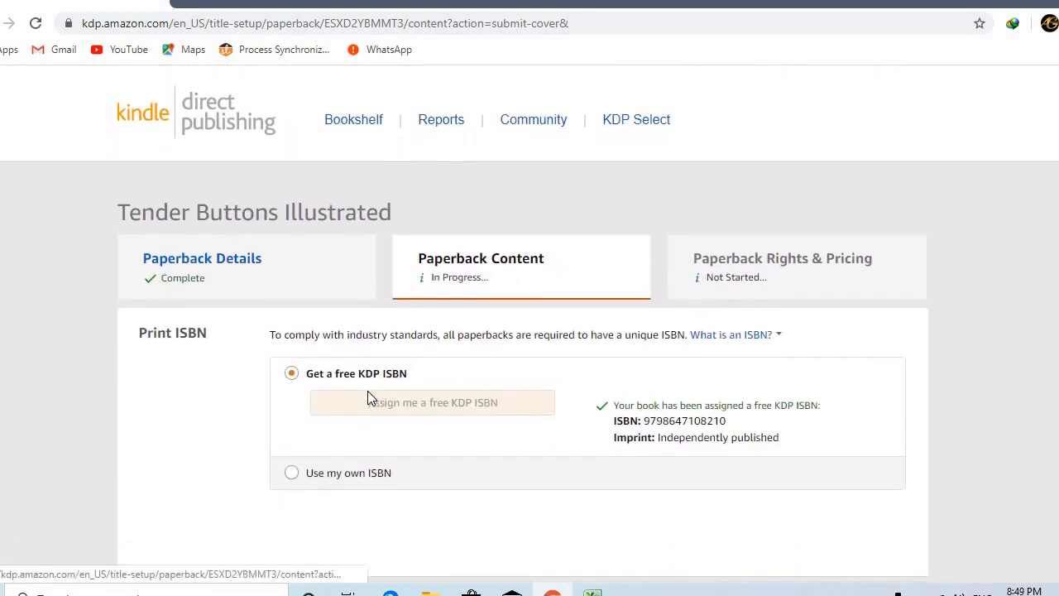
scroll(368, 398, "down", 1)
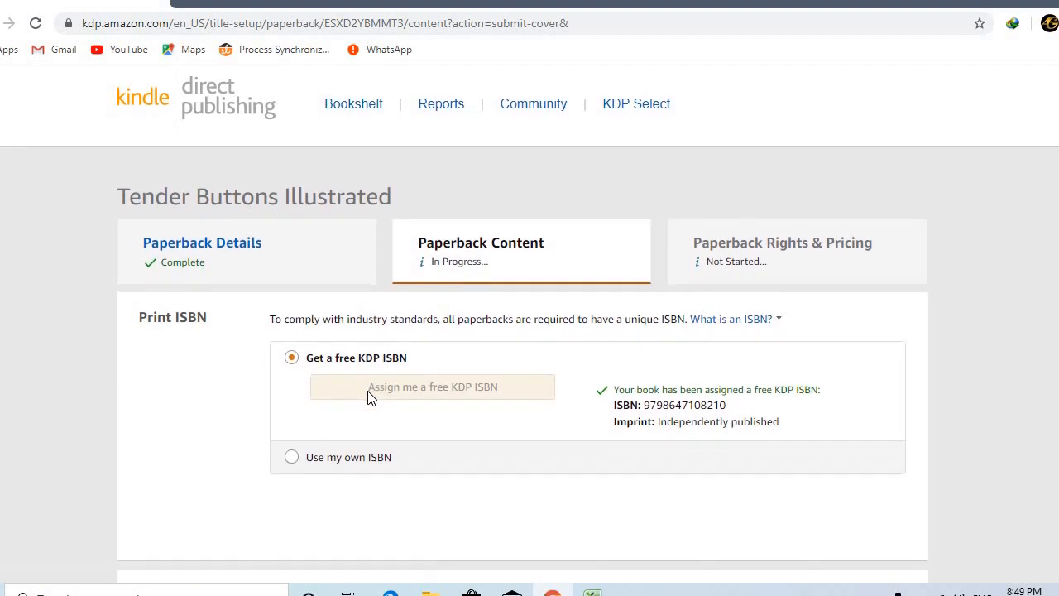
scroll(368, 398, "down", 10)
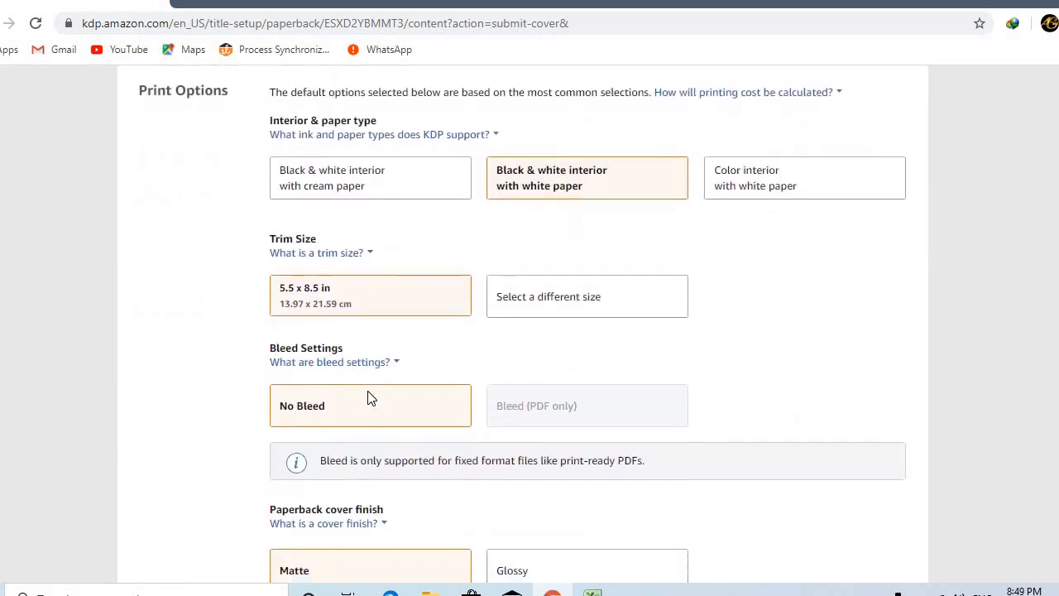
scroll(368, 398, "down", 3)
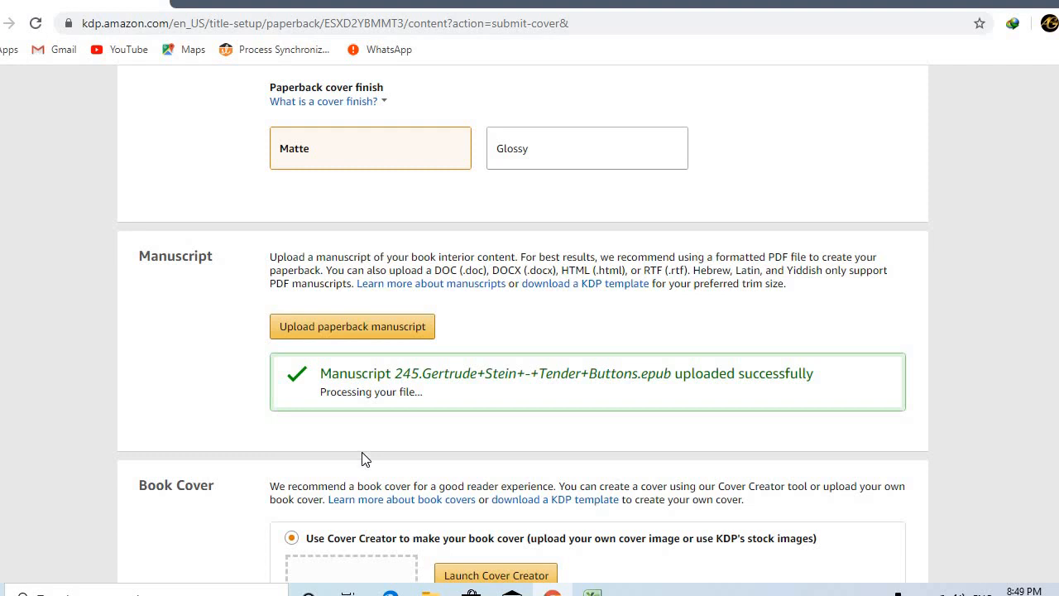
Step: Preview the Tender Buttons Illustrated paperback in Print Previewer and approve it
scroll(361, 456, "down", 5)
scroll(362, 455, "down", 4)
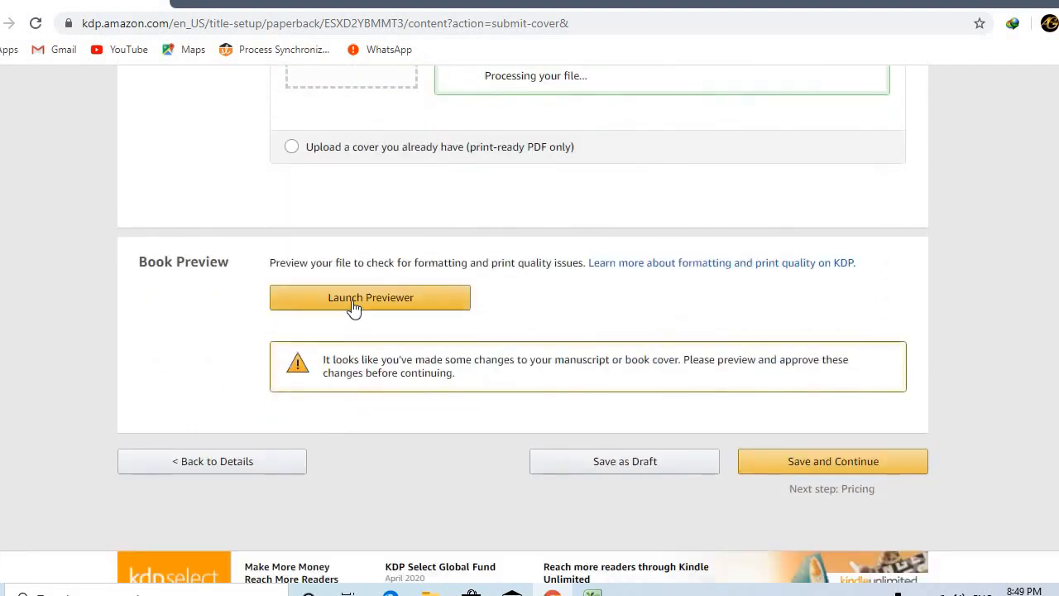
left_click(354, 300)
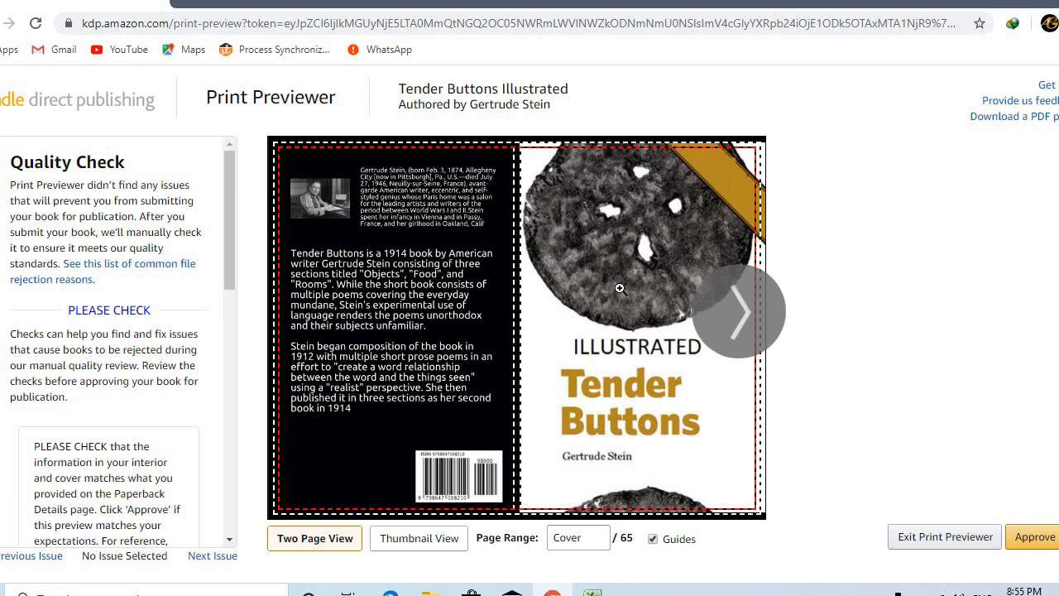
left_click(1026, 543)
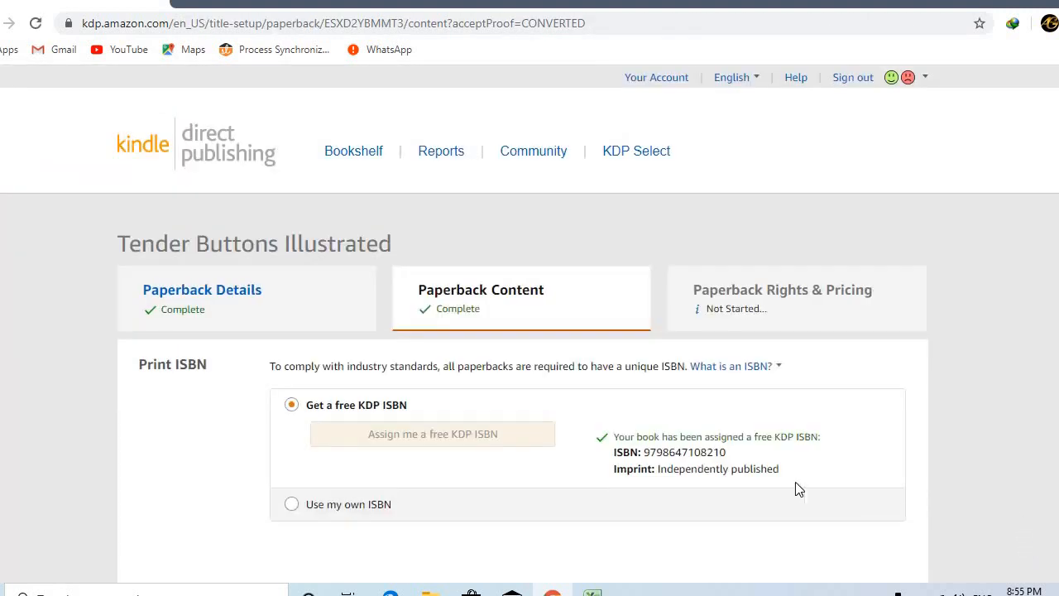
Step: Save the completed Paperback Content page and continue to Paperback Rights & Pricing
scroll(786, 482, "down", 15)
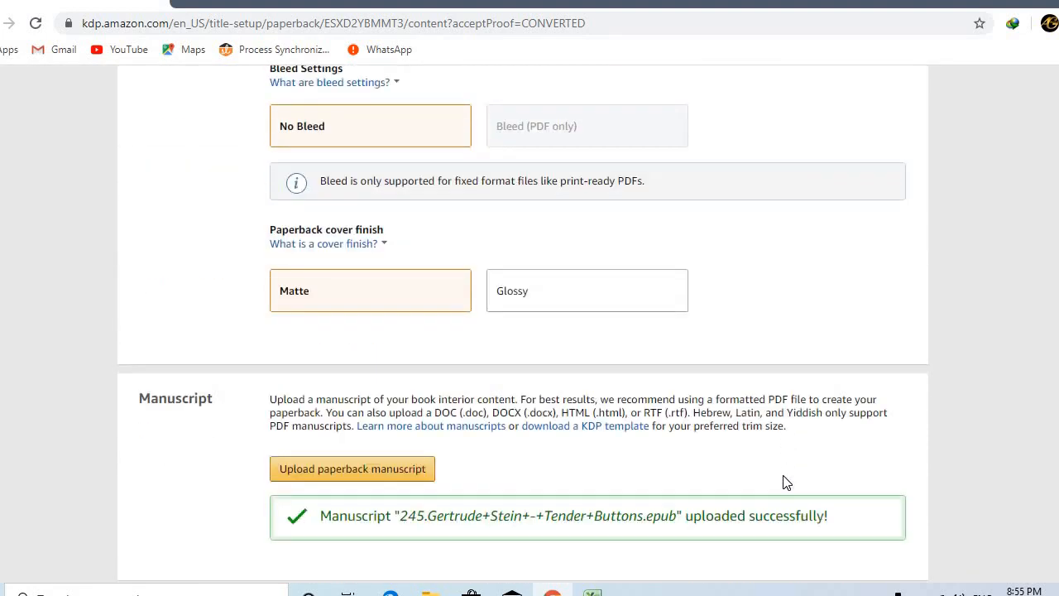
scroll(786, 482, "down", 5)
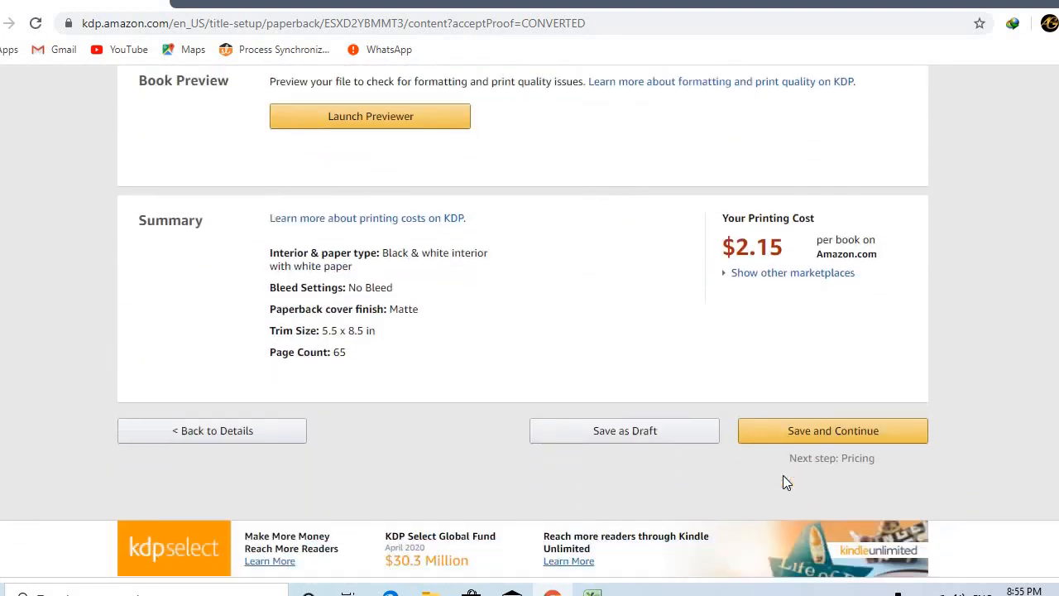
scroll(786, 483, "down", 4)
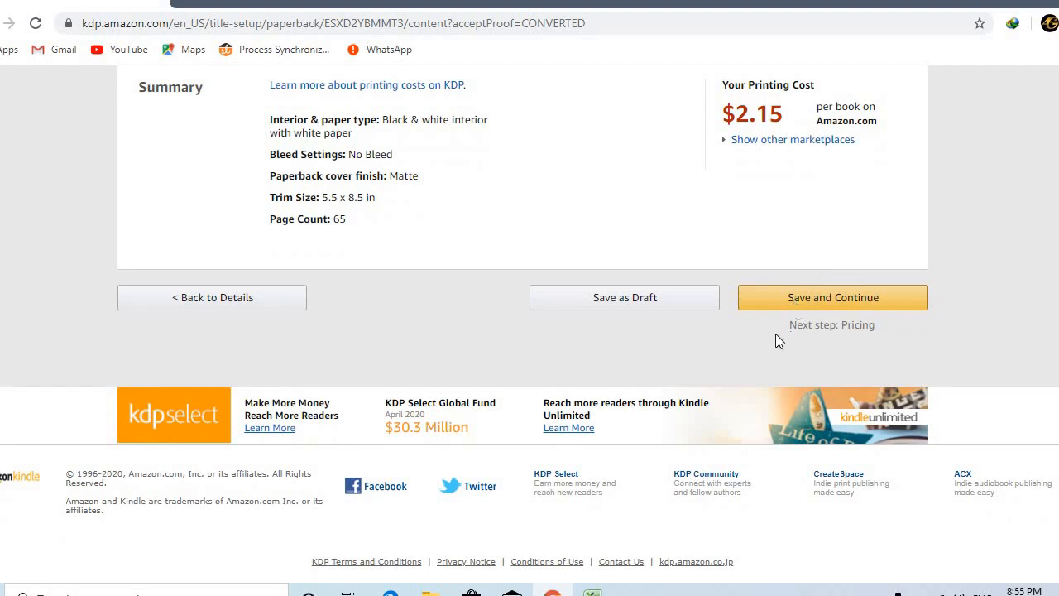
left_click(793, 302)
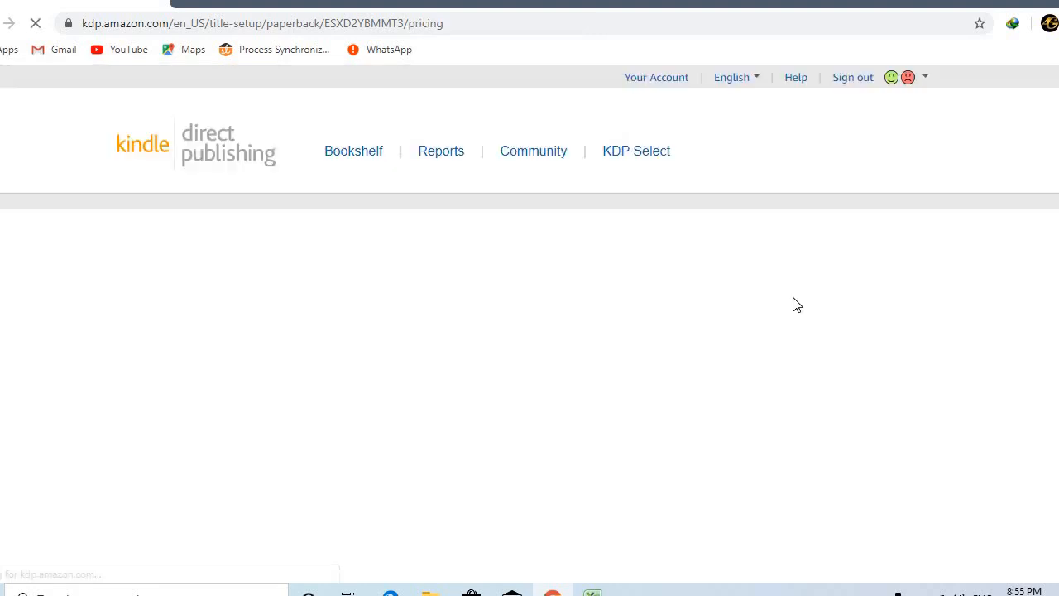
Step: Check the minimum list price explanation under Pricing & Royalty and set the Amazon.com list price to 15 USD
scroll(794, 305, "down", 4)
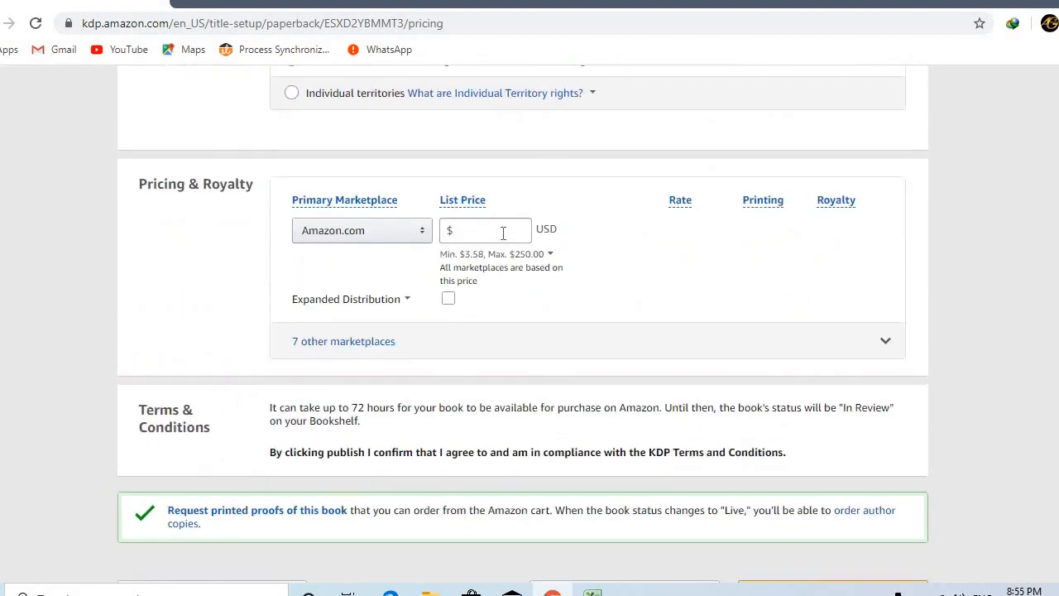
left_click(462, 255)
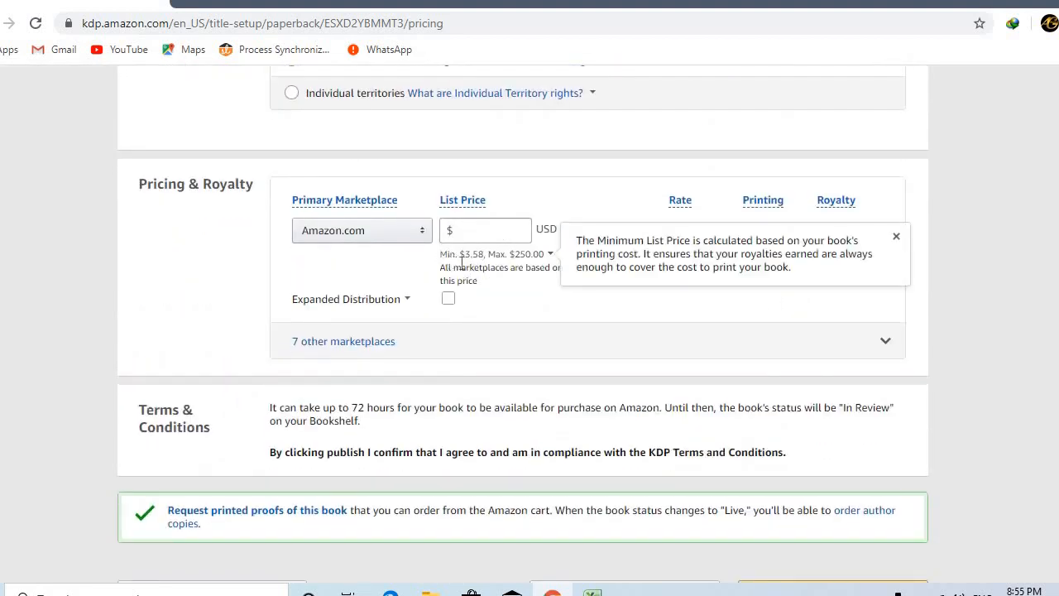
left_click(461, 257)
left_click(486, 257)
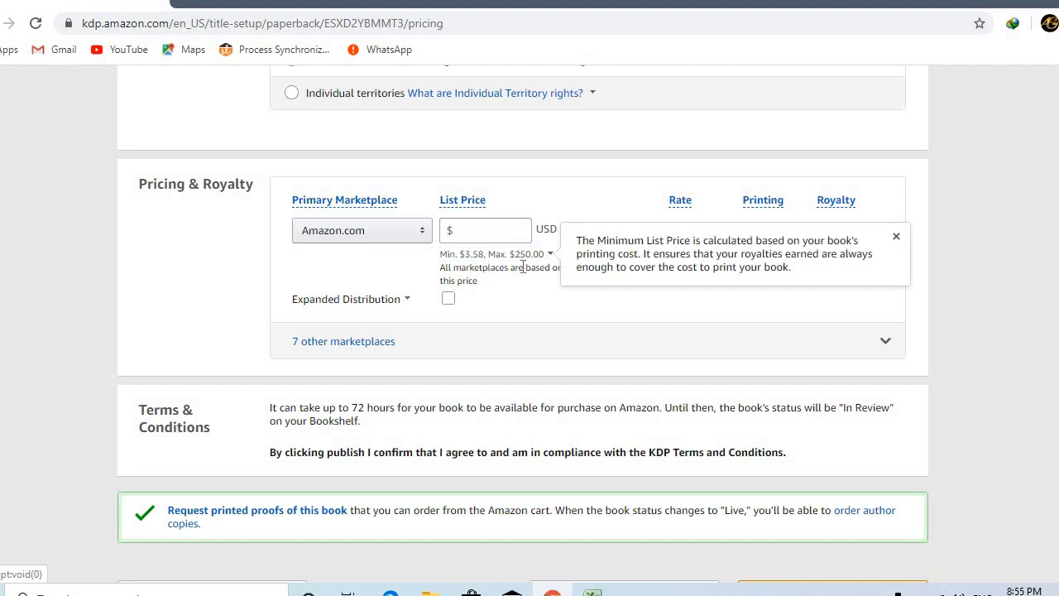
left_click(468, 231)
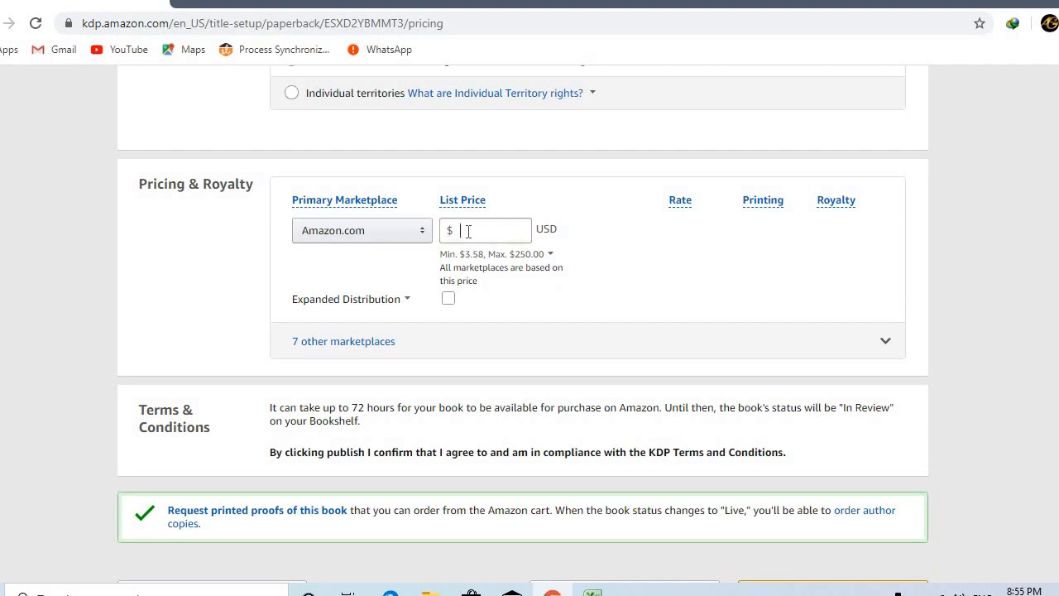
left_click(467, 231)
type("15")
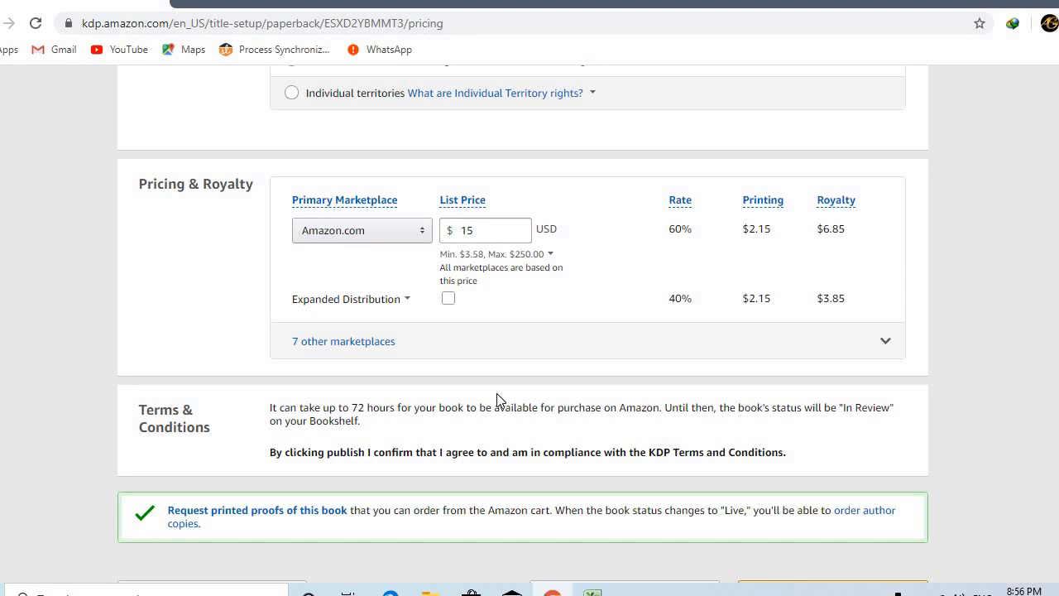
Step: Set the Amazon.com list price to 14 USD and check the Expanded Distribution royalty
left_click(475, 230)
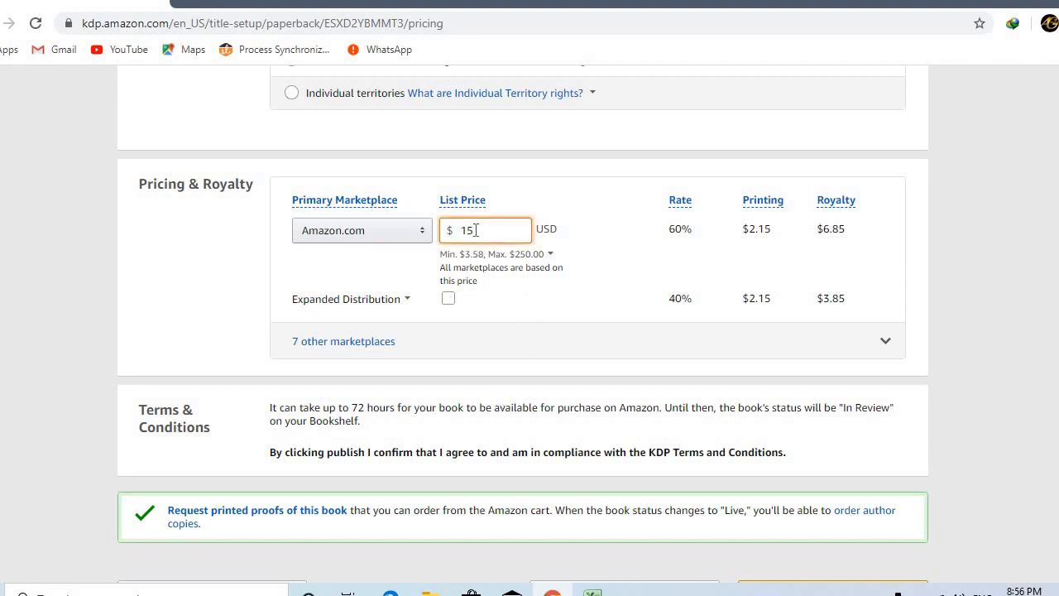
type("4")
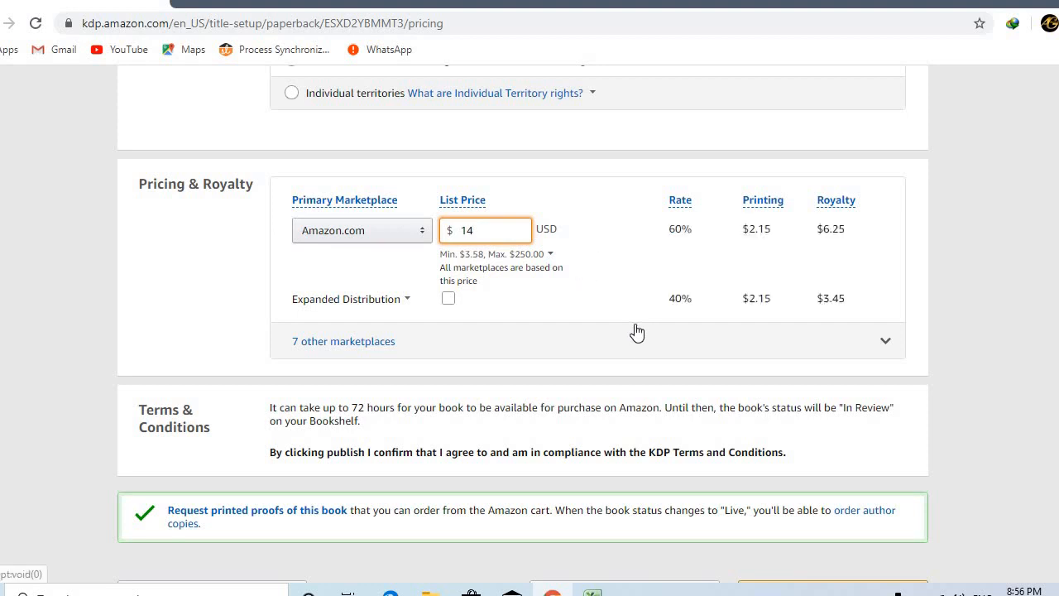
double_click(846, 302)
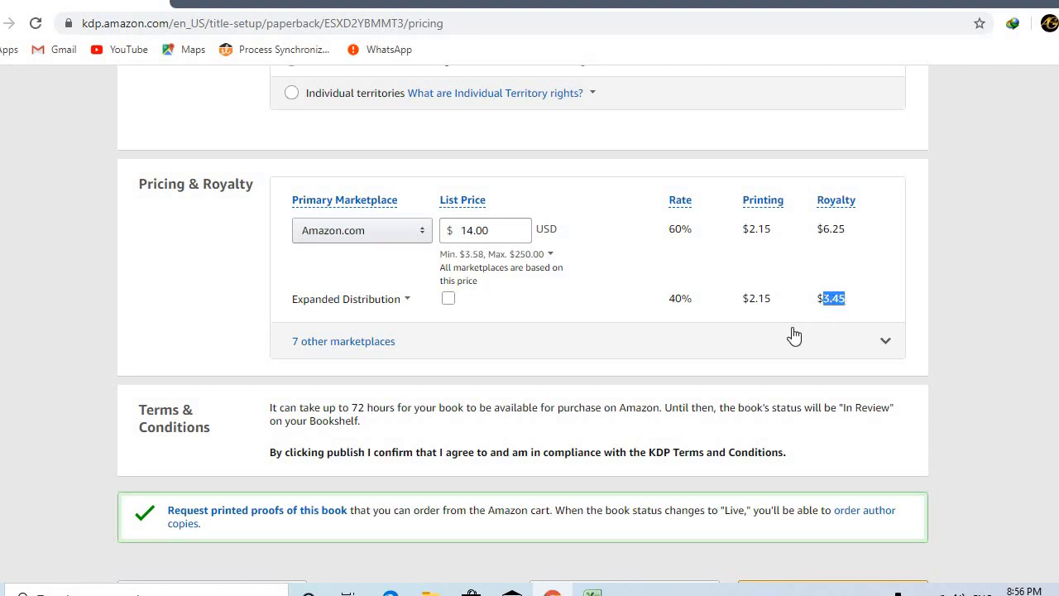
Step: Set the Amazon.com list price to 13.00 USD and publish the paperback book
left_click(473, 232)
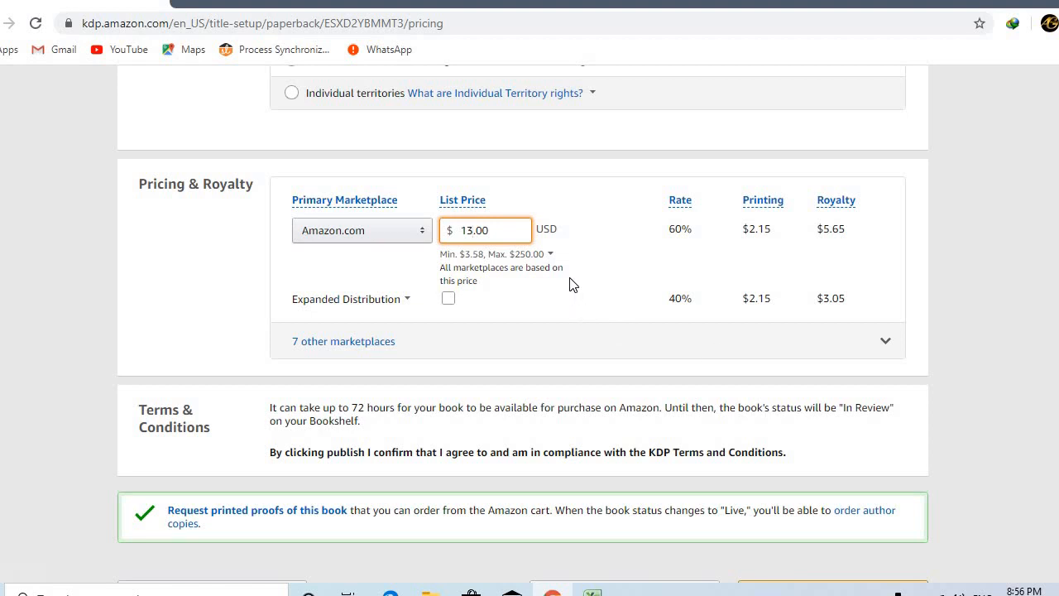
scroll(569, 284, "down", 3)
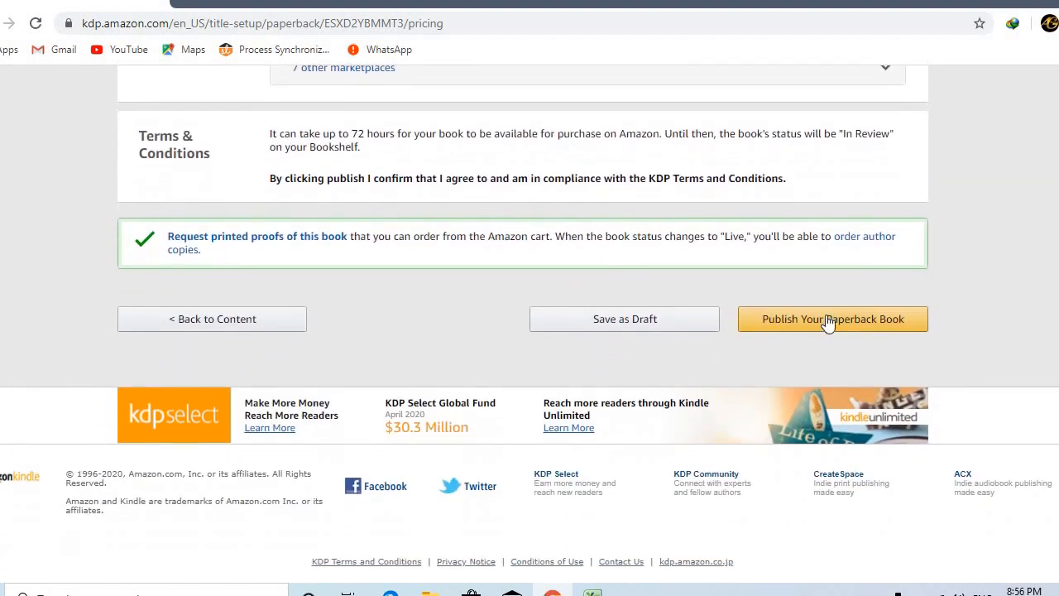
left_click(825, 325)
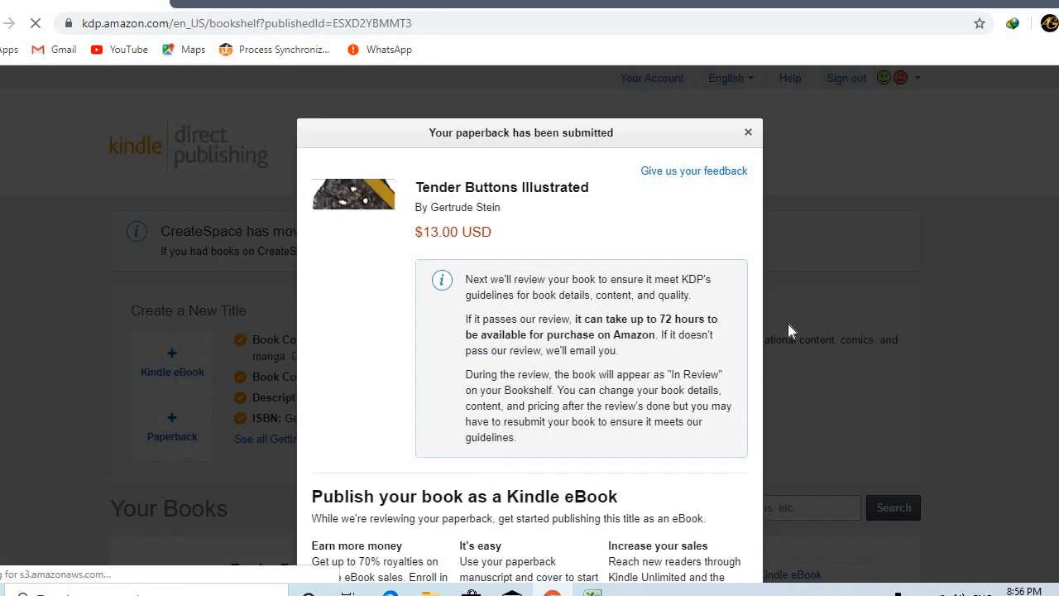
Step: Start a Kindle eBook edition of Tender Buttons Illustrated from the paperback submission confirmation
scroll(504, 434, "down", 2)
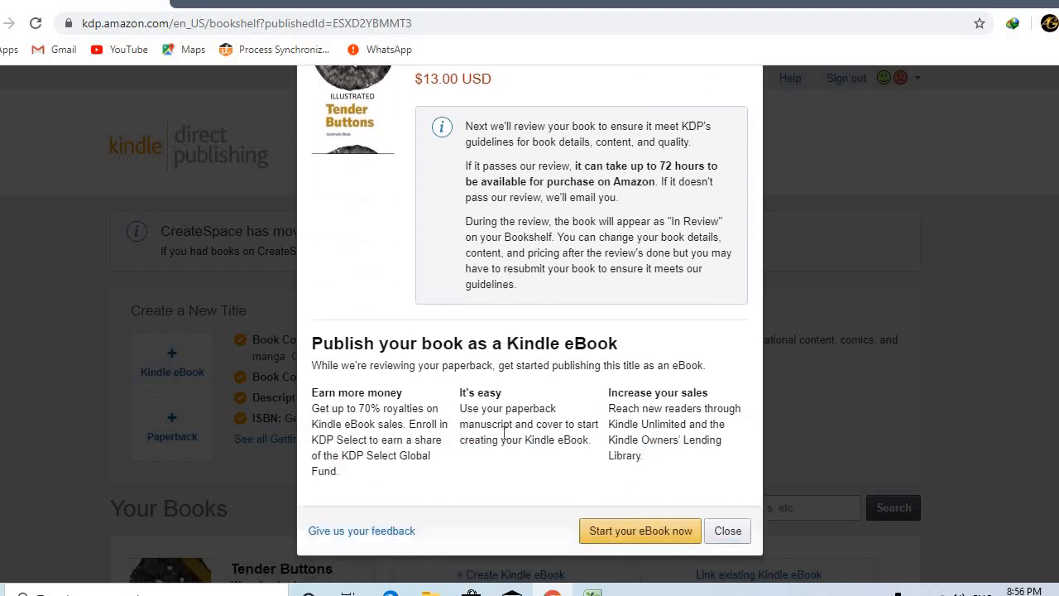
left_click(612, 513)
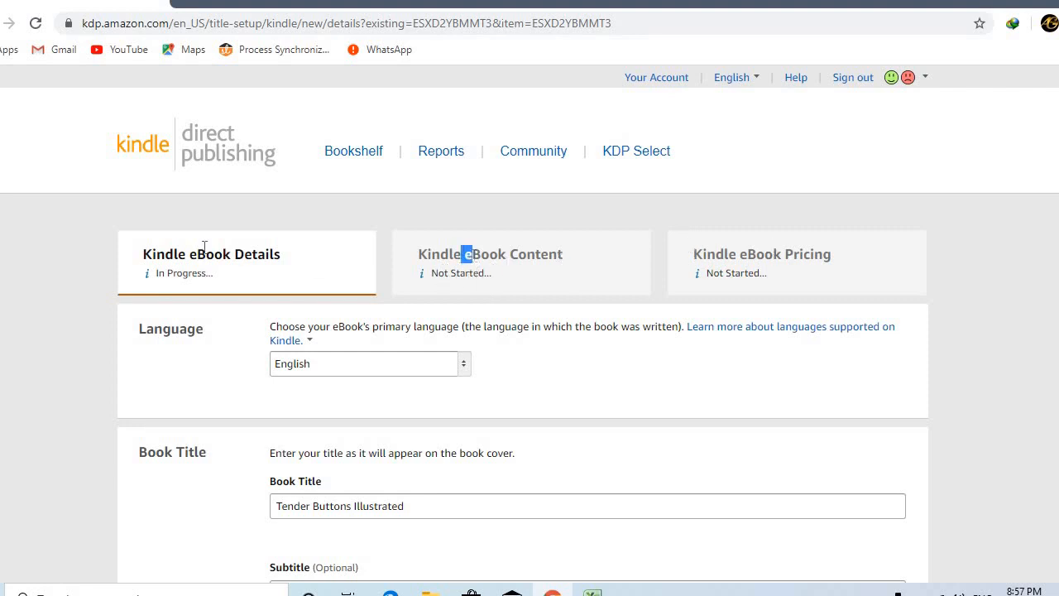
left_click_drag(189, 254, 192, 253)
Step: Review the prefilled Kindle eBook details from title to pre-order, and save them to continue to the content page
scroll(590, 396, "down", 2)
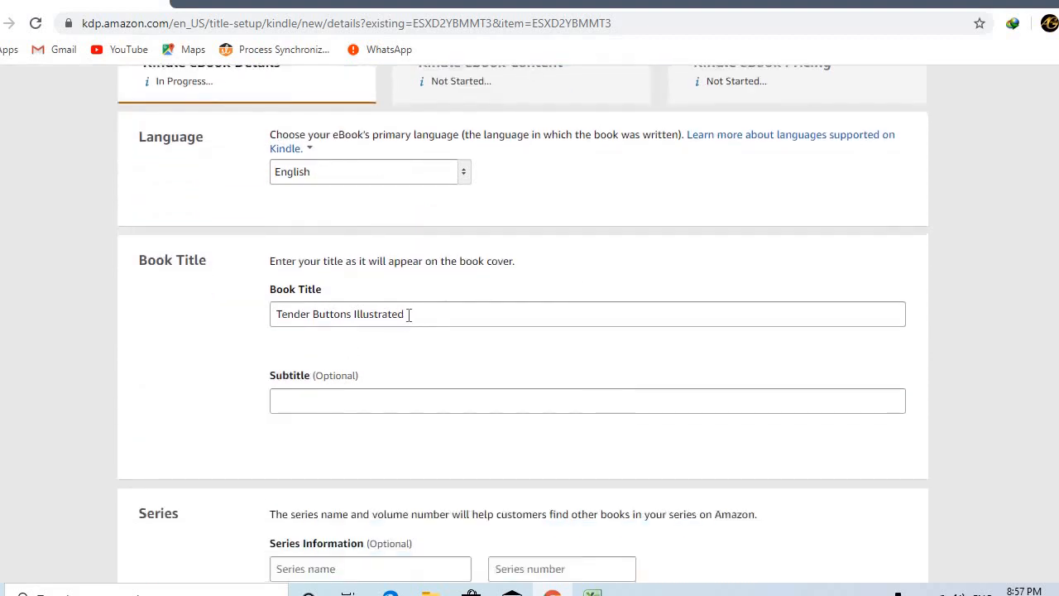
left_click(441, 314)
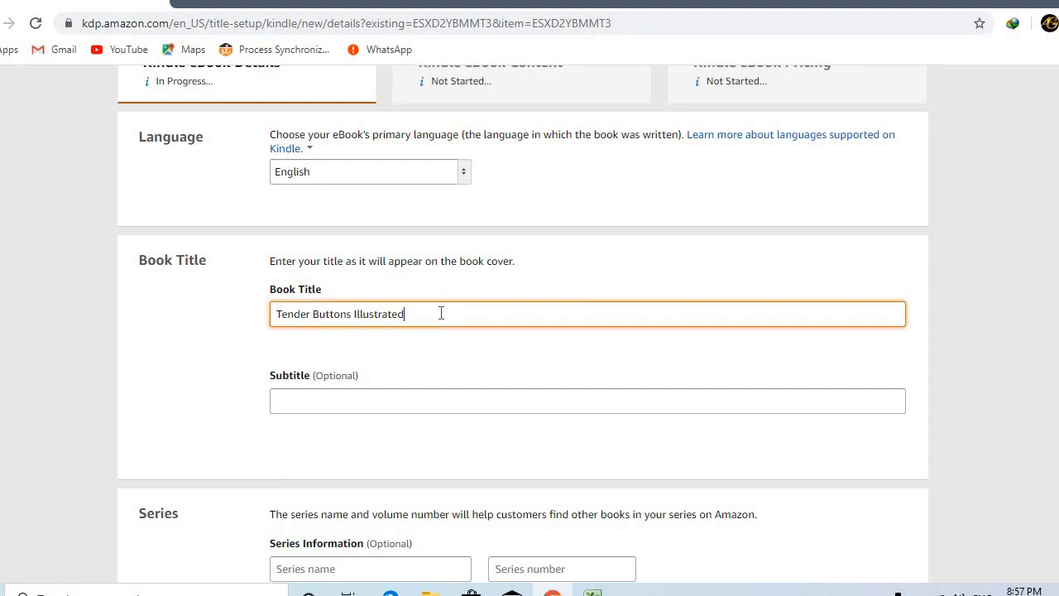
scroll(441, 313, "down", 7)
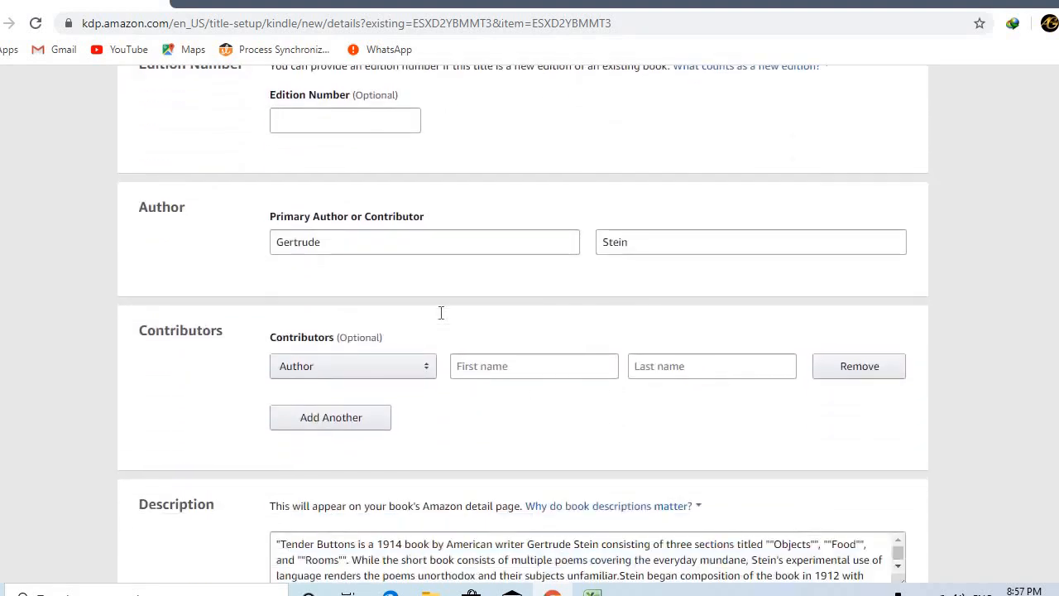
scroll(441, 312, "down", 10)
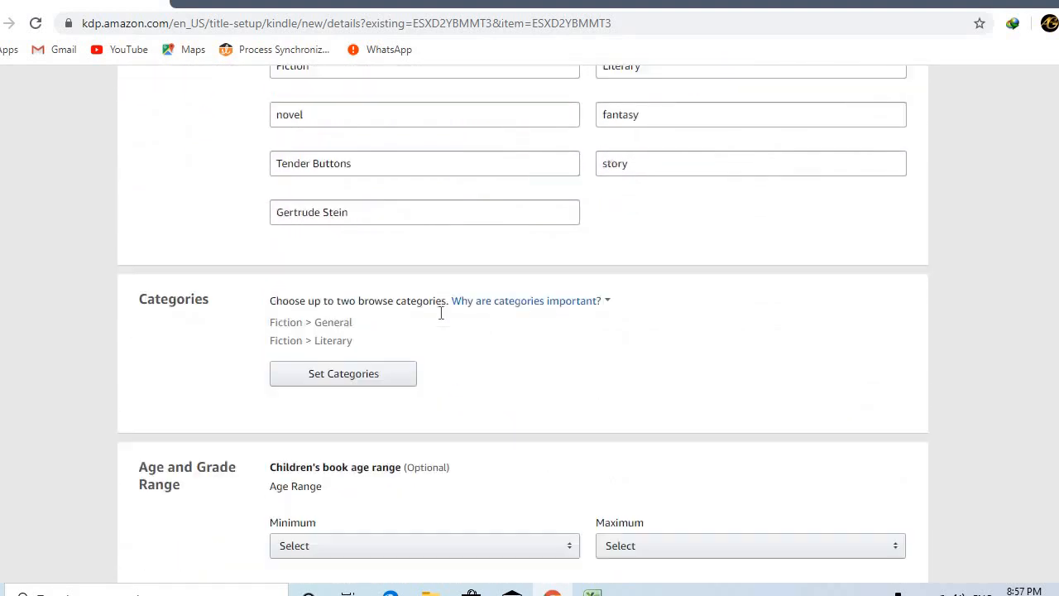
scroll(441, 313, "down", 7)
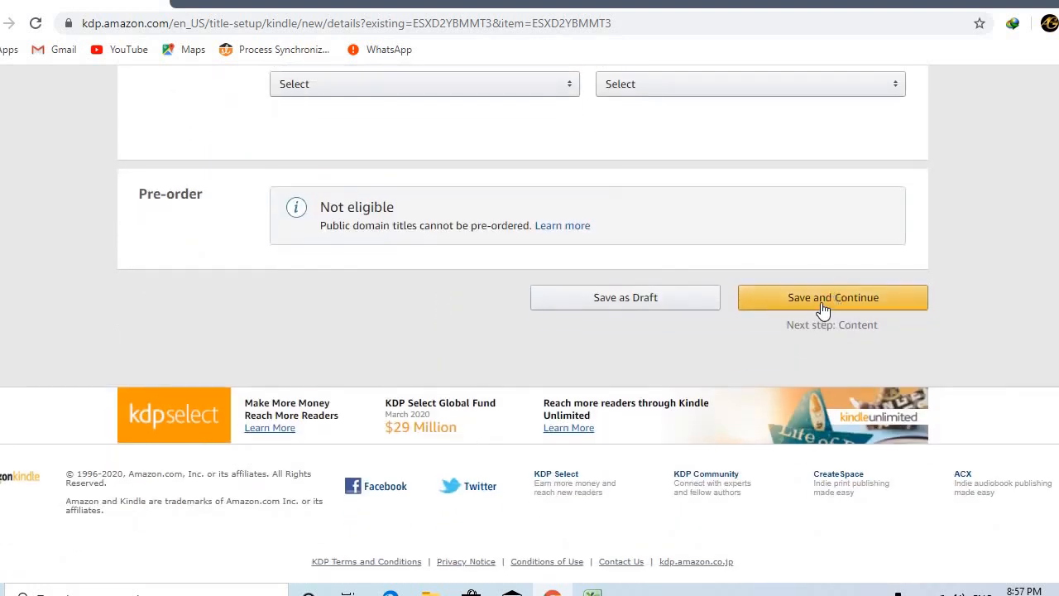
scroll(695, 245, "up", 10)
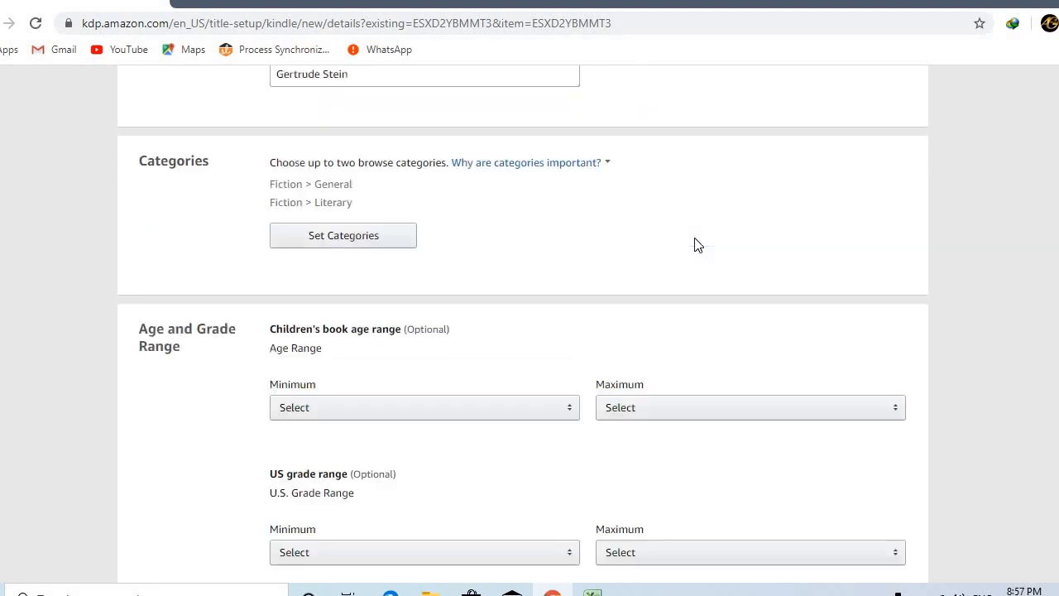
scroll(695, 245, "up", 7)
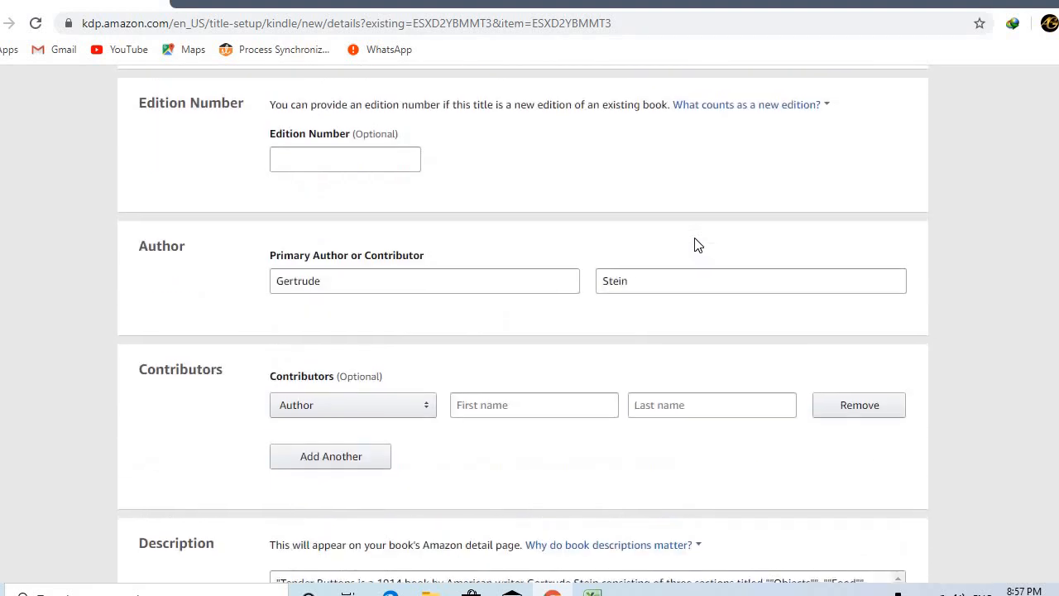
scroll(695, 245, "down", 3)
scroll(695, 245, "down", 10)
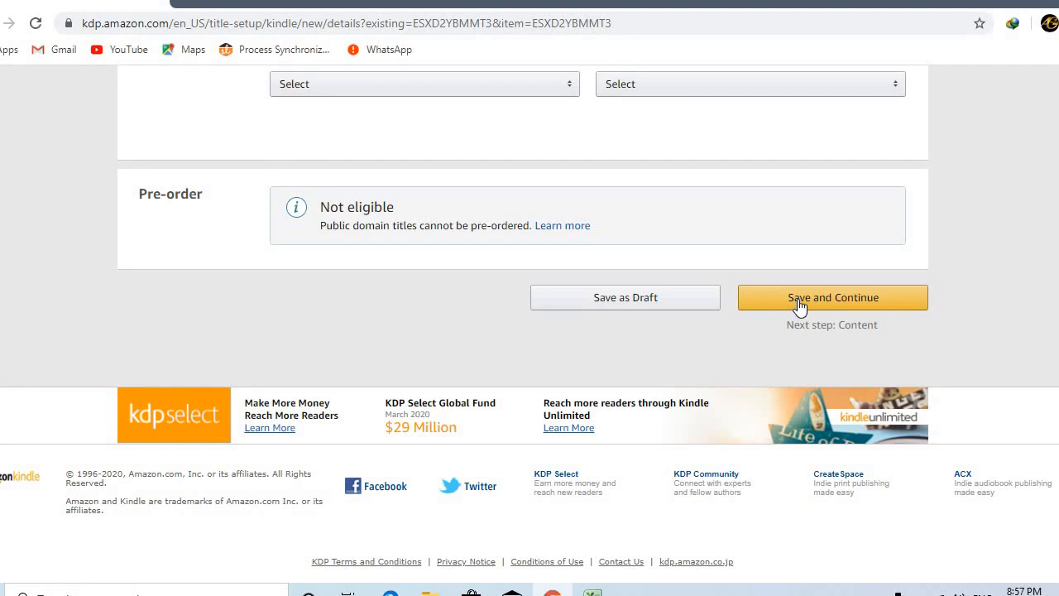
left_click(799, 306)
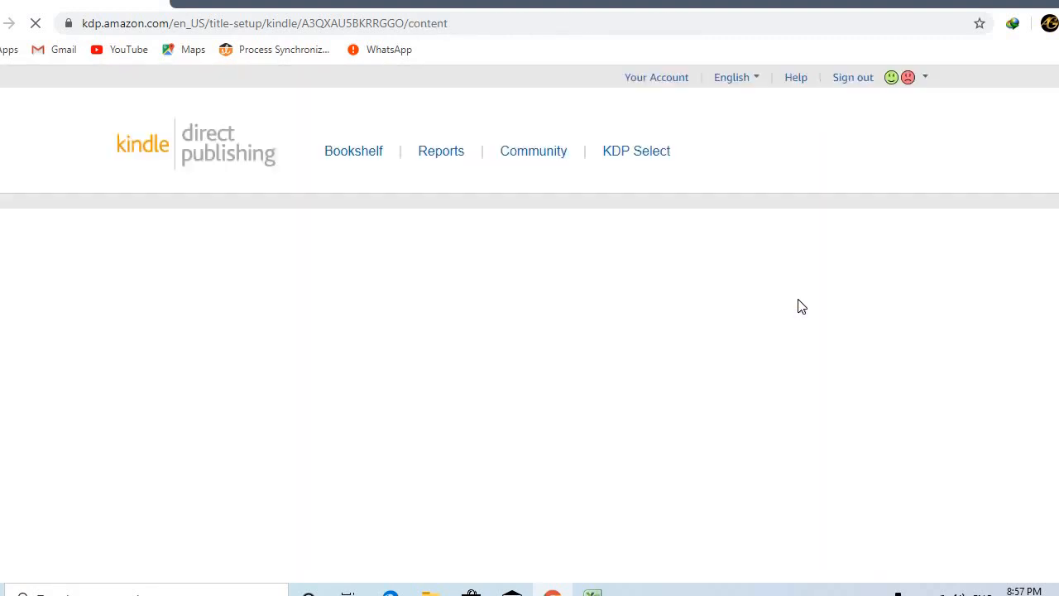
Step: Upload 245.Gertrude+Stein+-+Tender+Buttons.epub from Desktop > Books > 50 > 201-400 books as the eBook manuscript
scroll(581, 421, "down", 5)
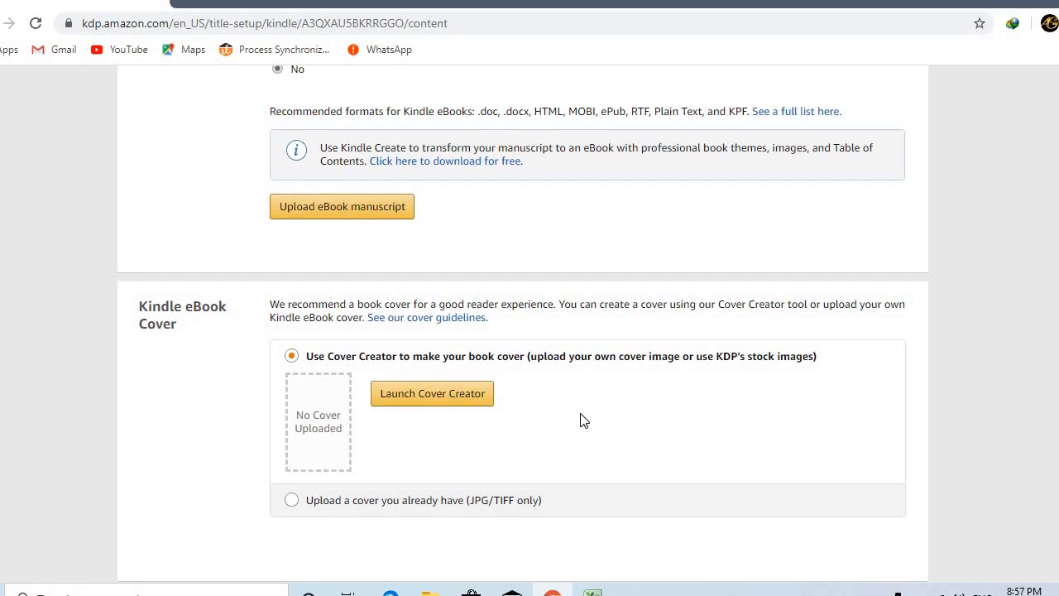
left_click(318, 206)
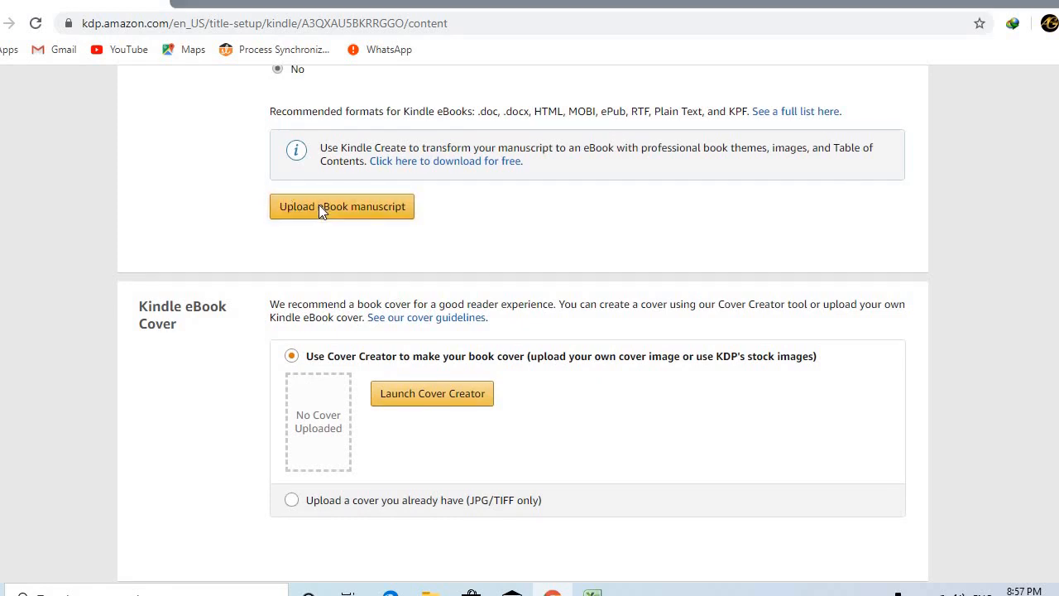
left_click(198, 319)
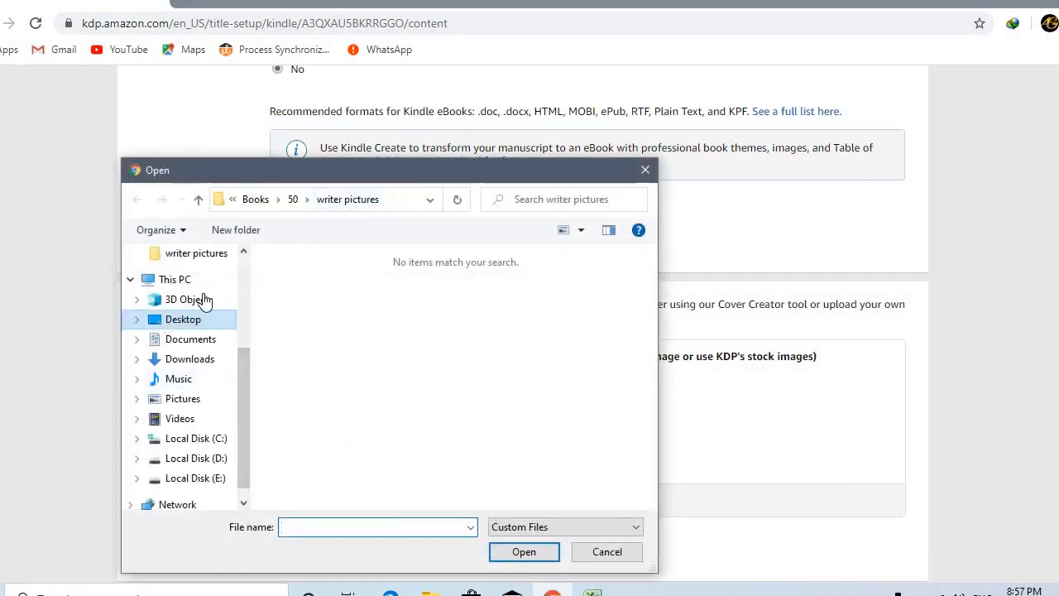
double_click(498, 298)
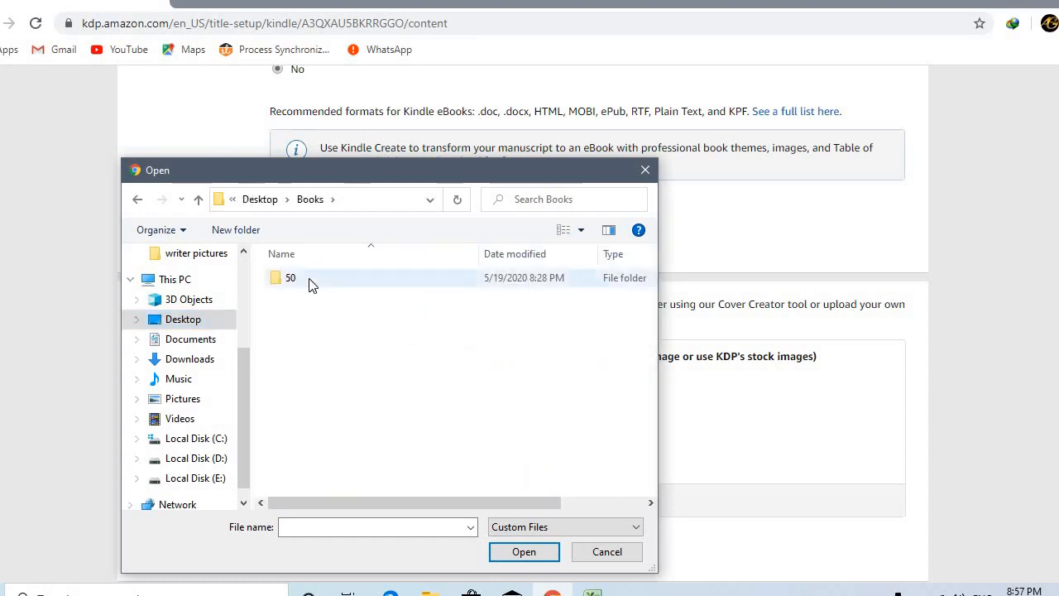
double_click(308, 279)
double_click(334, 278)
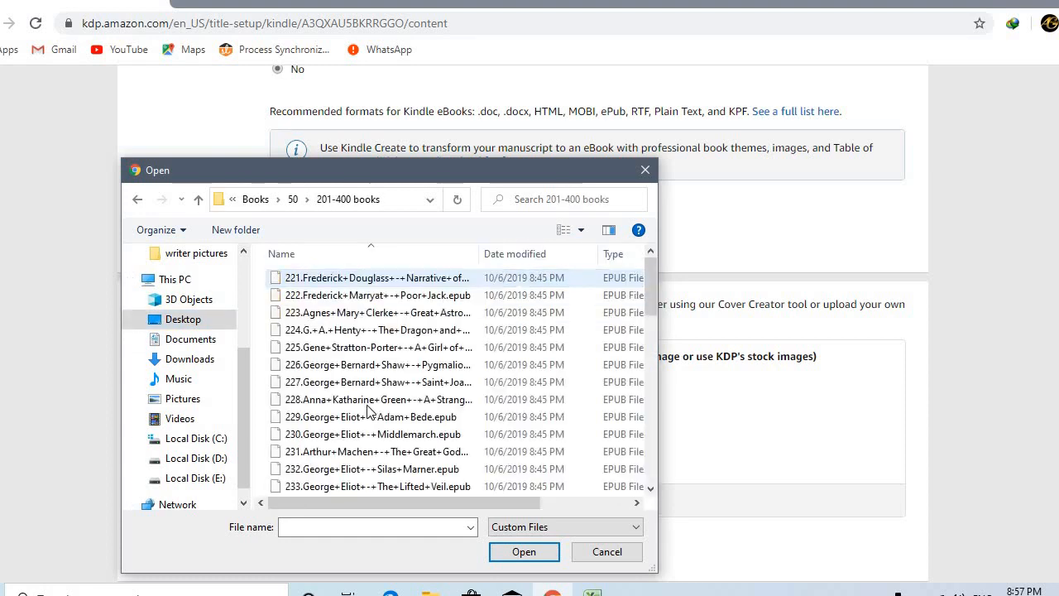
scroll(369, 412, "down", 3)
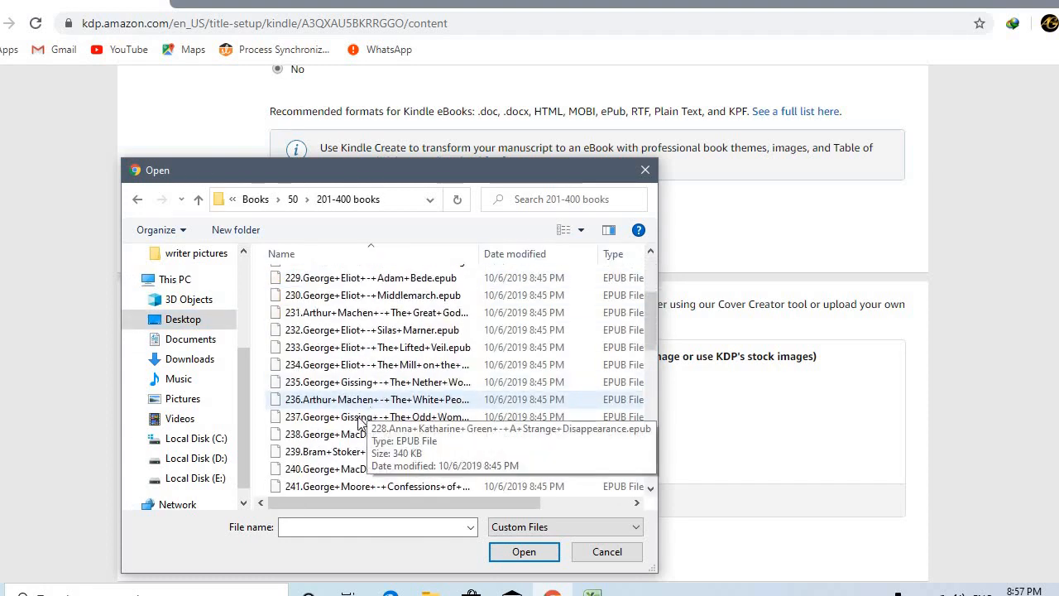
scroll(365, 437, "down", 3)
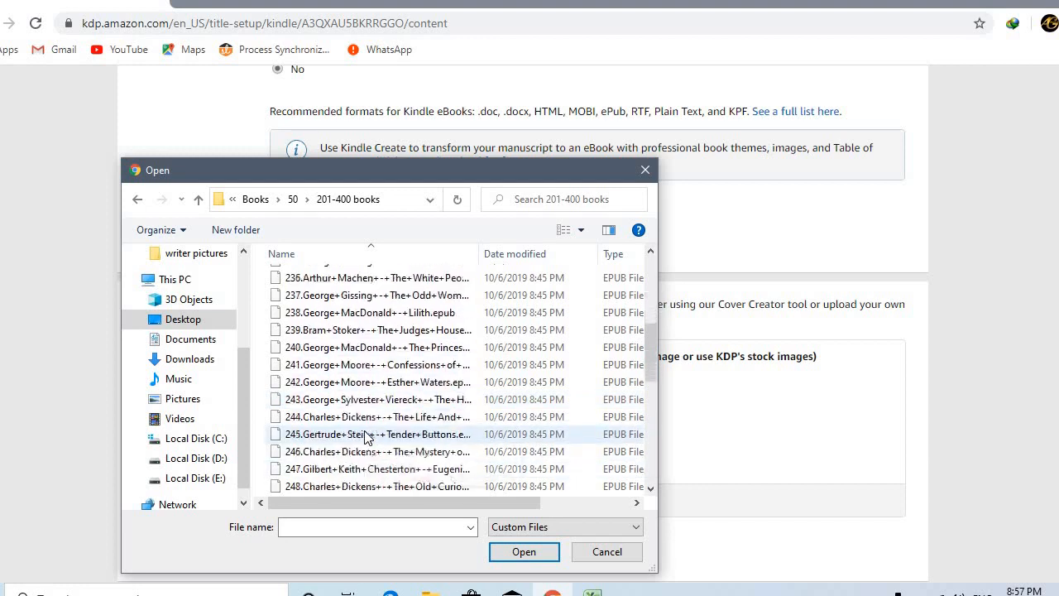
scroll(365, 437, "down", 1)
left_click(308, 402)
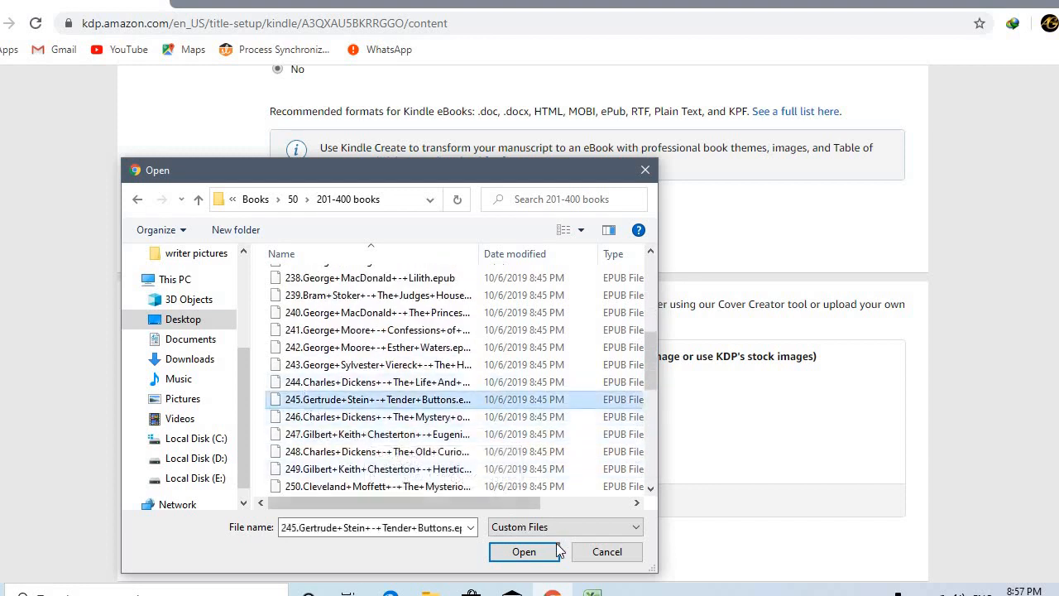
left_click(539, 552)
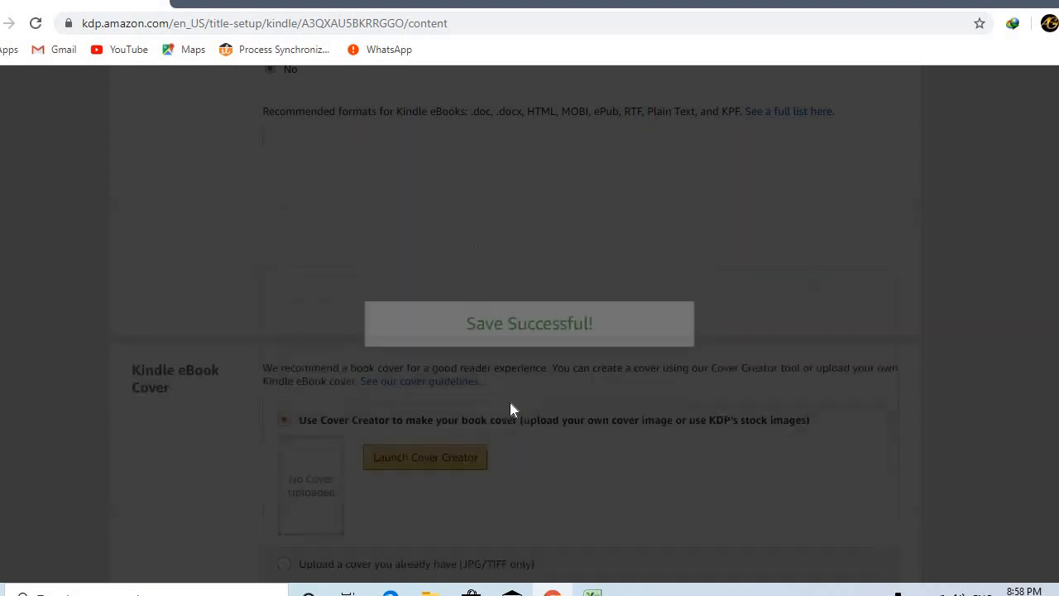
Step: Launch Cover Creator and load the image 245.TENDER BUTTONS from the computer's Books > 50 > 201-400 covers folder
scroll(511, 409, "down", 2)
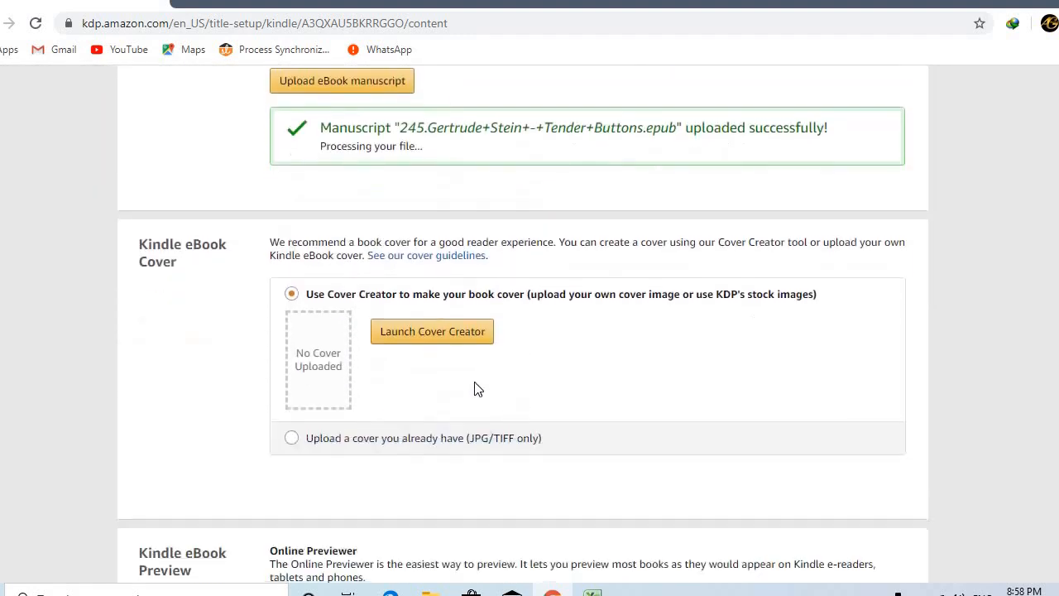
left_click(404, 331)
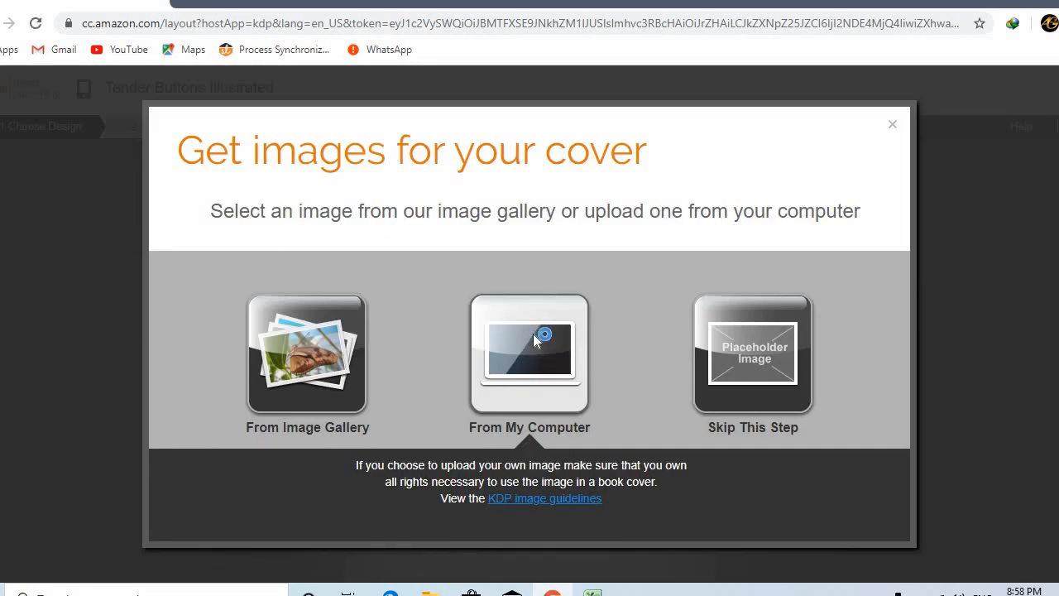
left_click(534, 335)
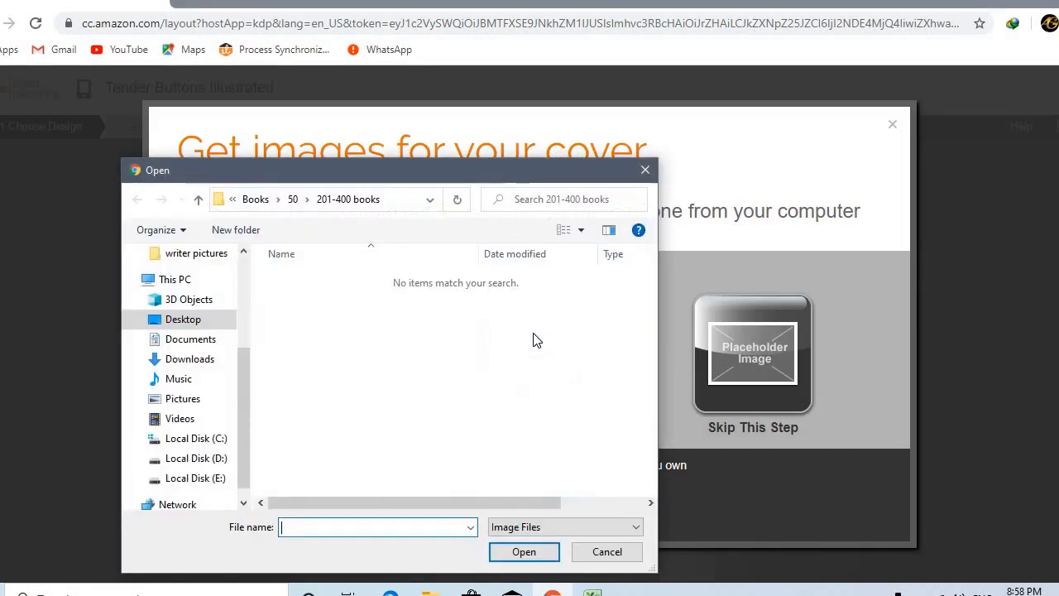
left_click(199, 321)
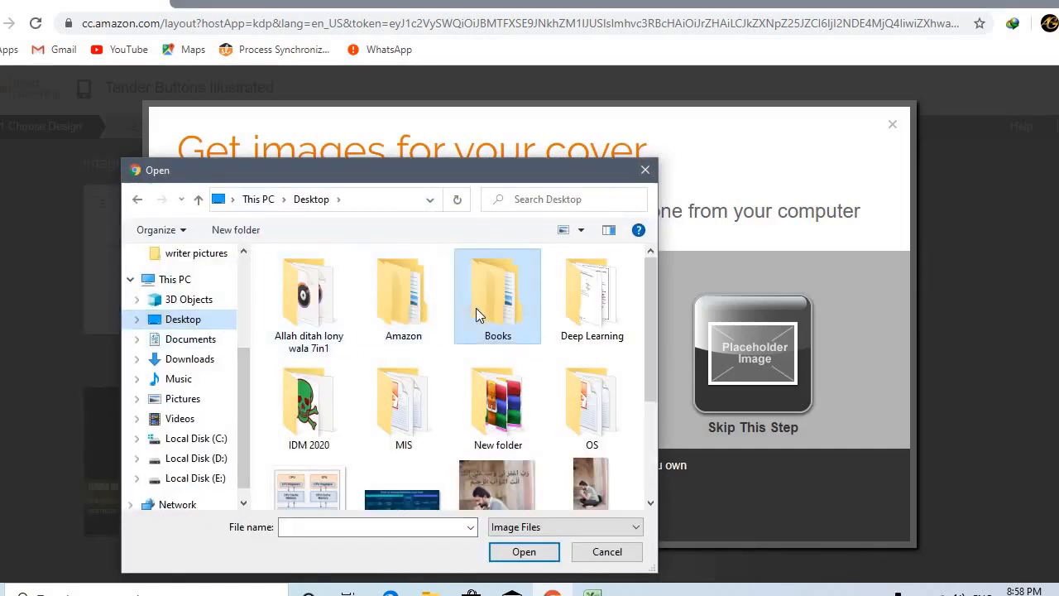
double_click(476, 308)
double_click(283, 278)
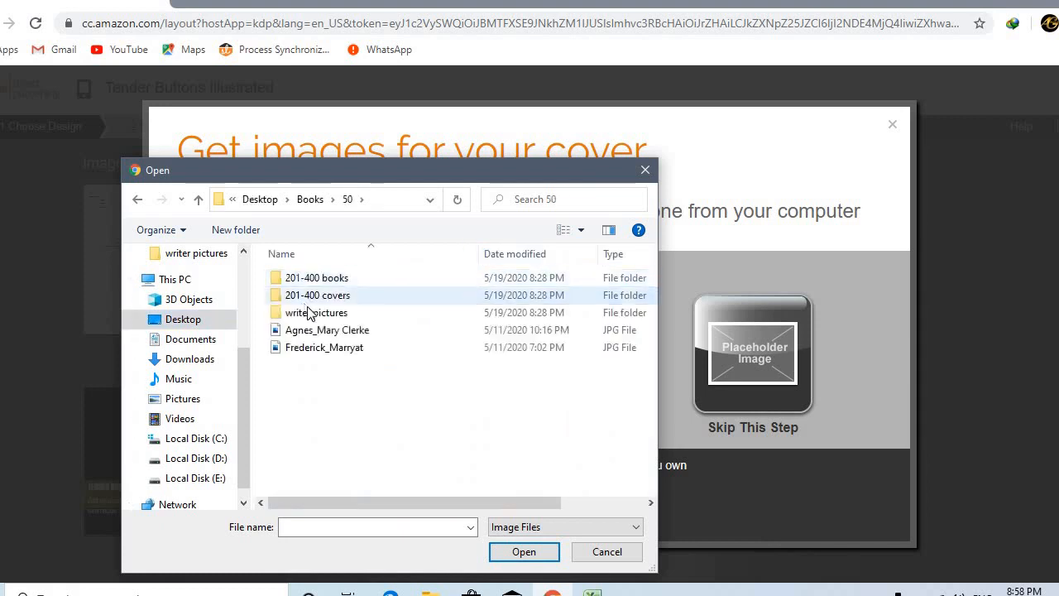
double_click(319, 296)
left_click(324, 307)
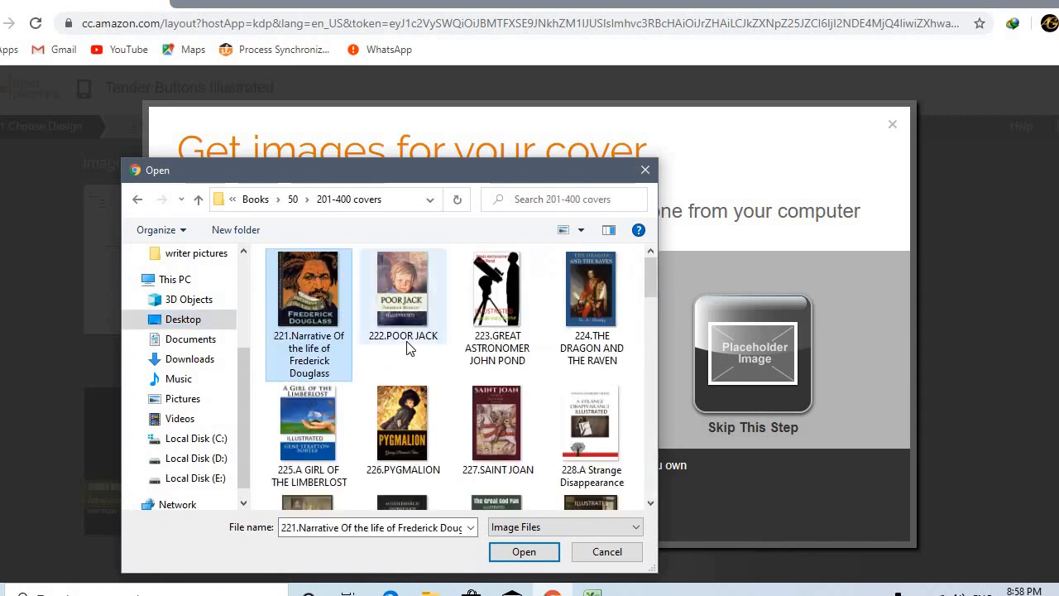
scroll(406, 348, "down", 5)
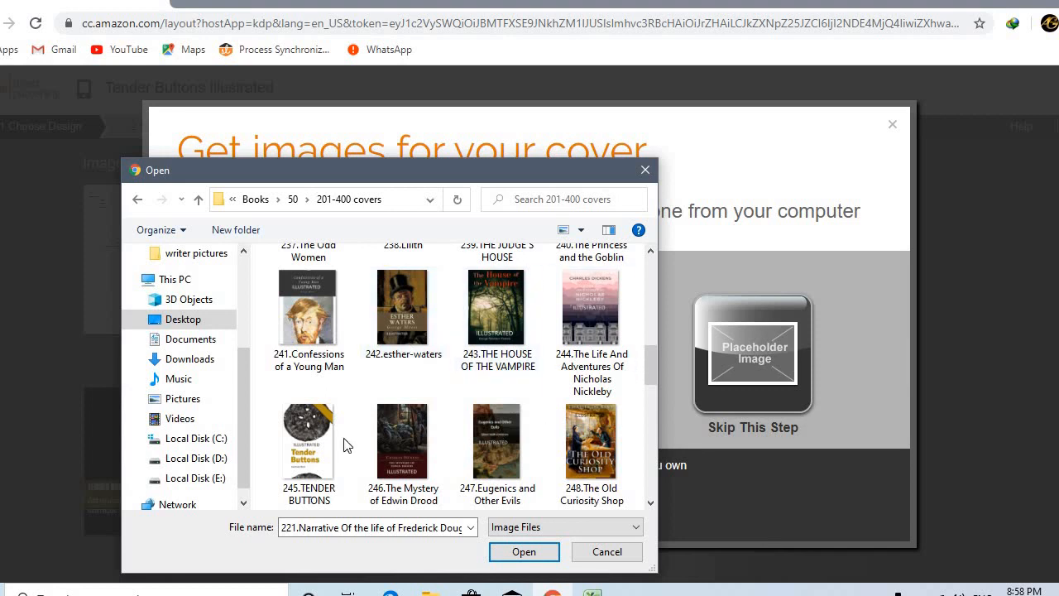
left_click(306, 447)
left_click(524, 551)
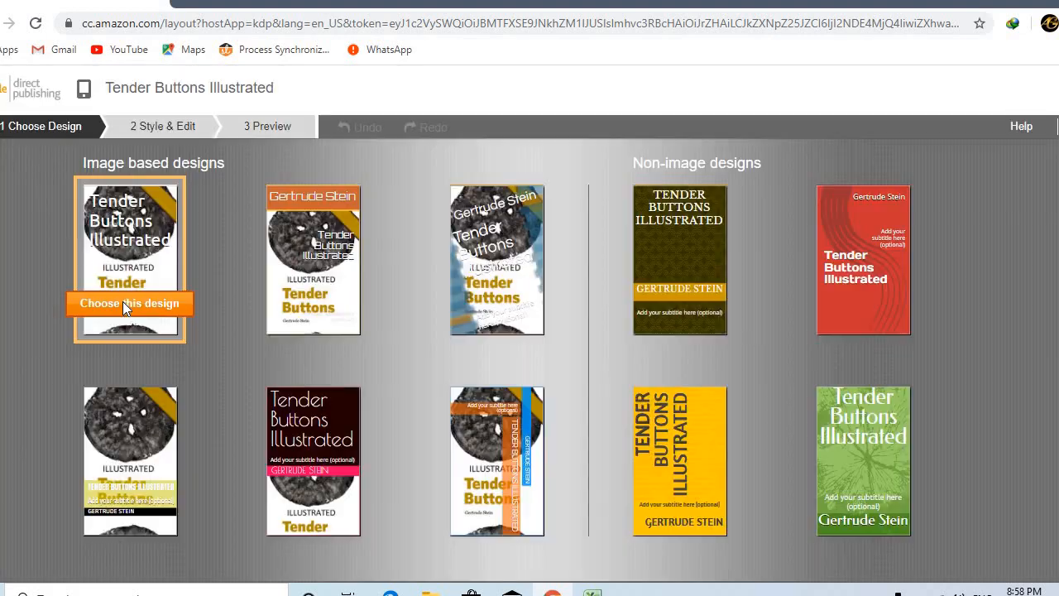
Step: Choose the first image-based design for the cover and delete its large overlaid author text
left_click(122, 301)
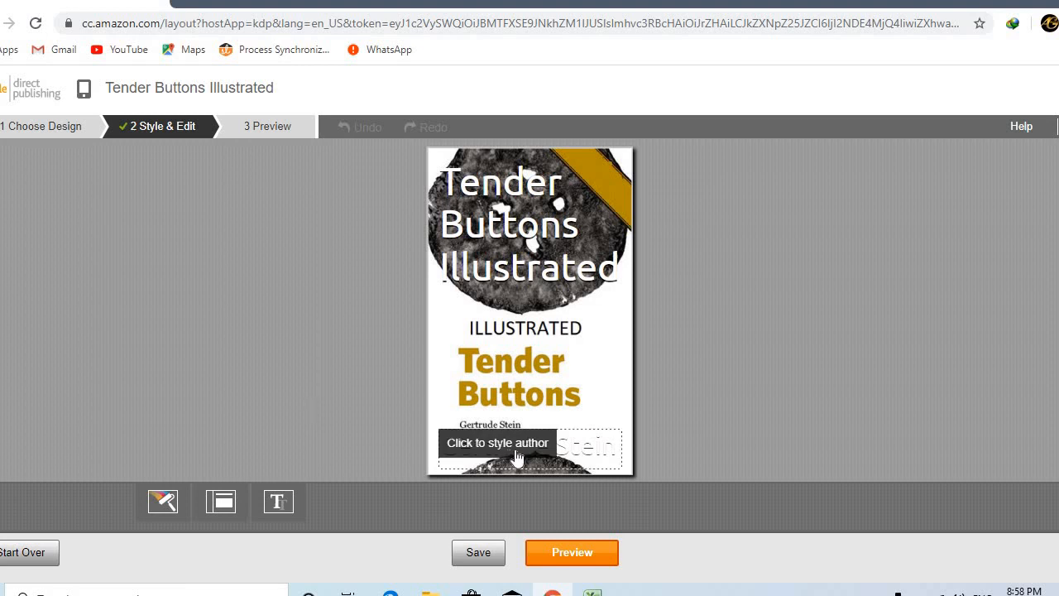
left_click(608, 451)
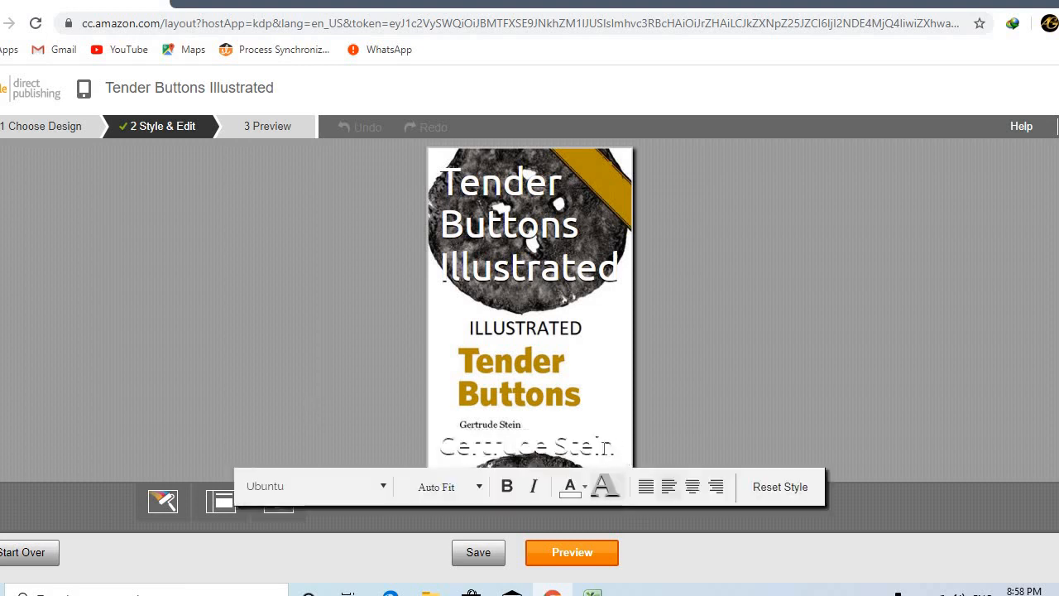
left_click_drag(615, 446, 437, 450)
key("BackSpace")
Step: Delete the overlaid title text "Tender Buttons Illustrated" from the cover design
left_click(621, 286)
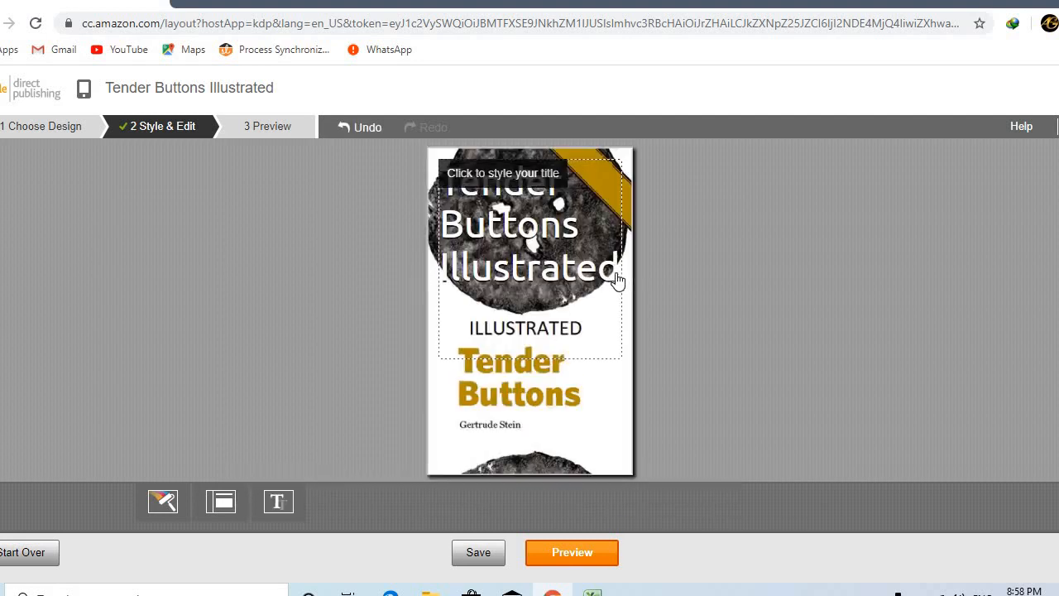
left_click_drag(561, 269, 420, 185)
left_click(616, 268)
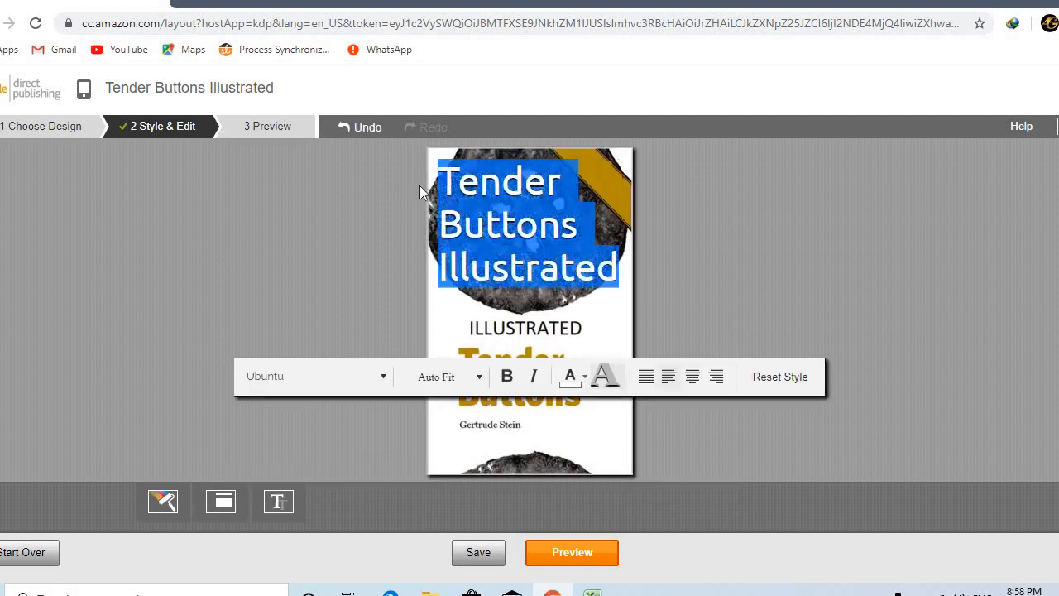
key("BackSpace")
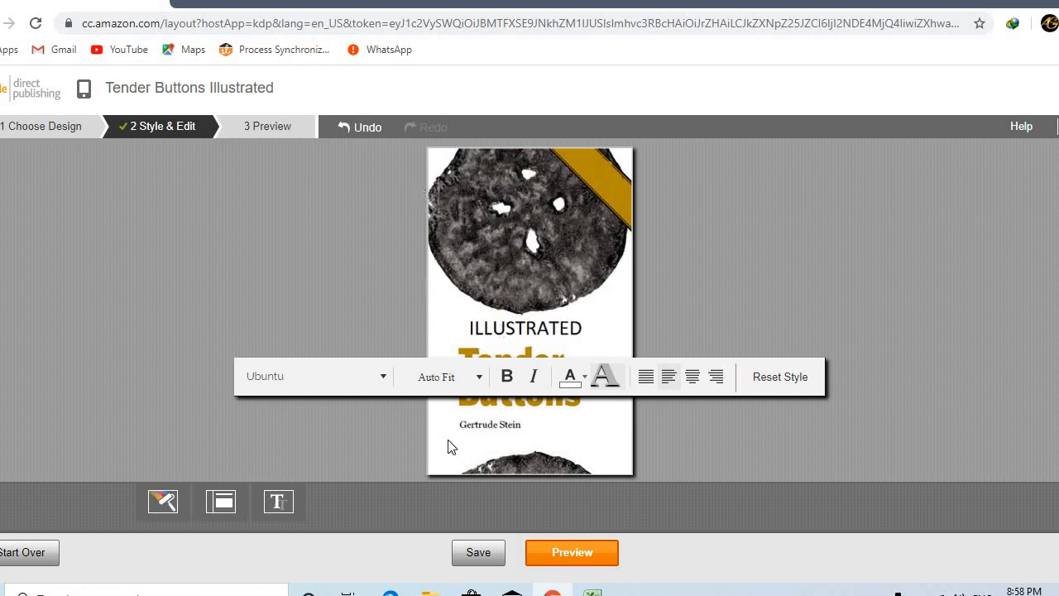
Step: Preview and submit the finished cover, and check the eBook content page from manuscript to previewer
left_click(582, 562)
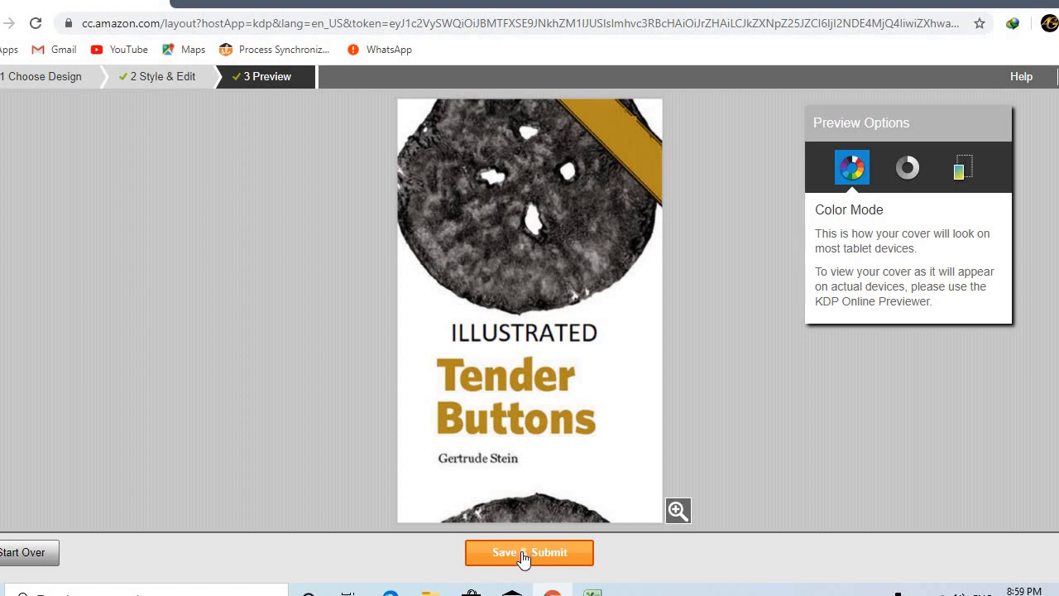
left_click(522, 558)
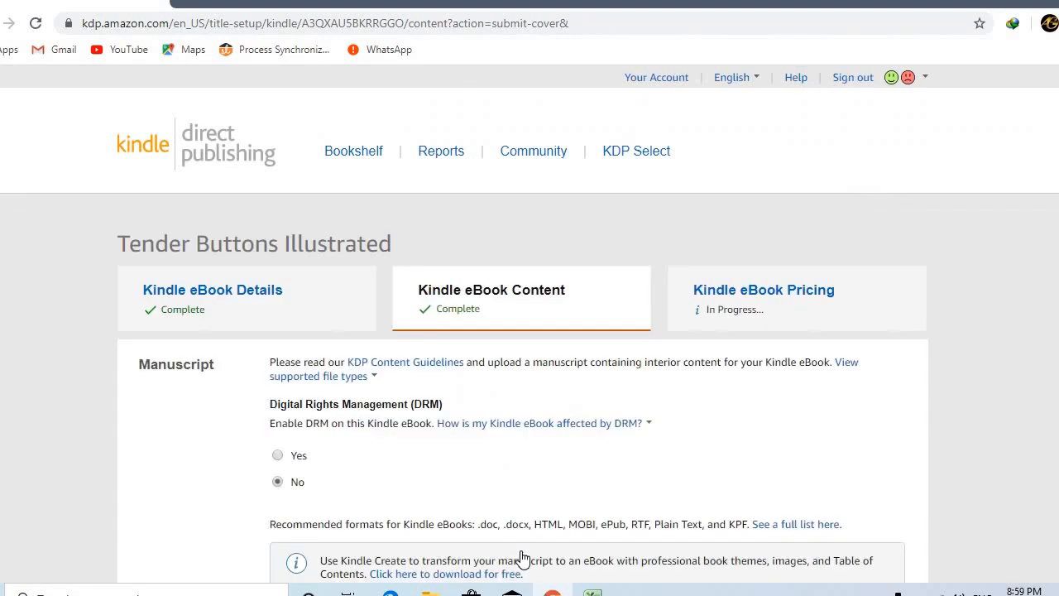
scroll(523, 558, "down", 1)
scroll(521, 557, "down", 10)
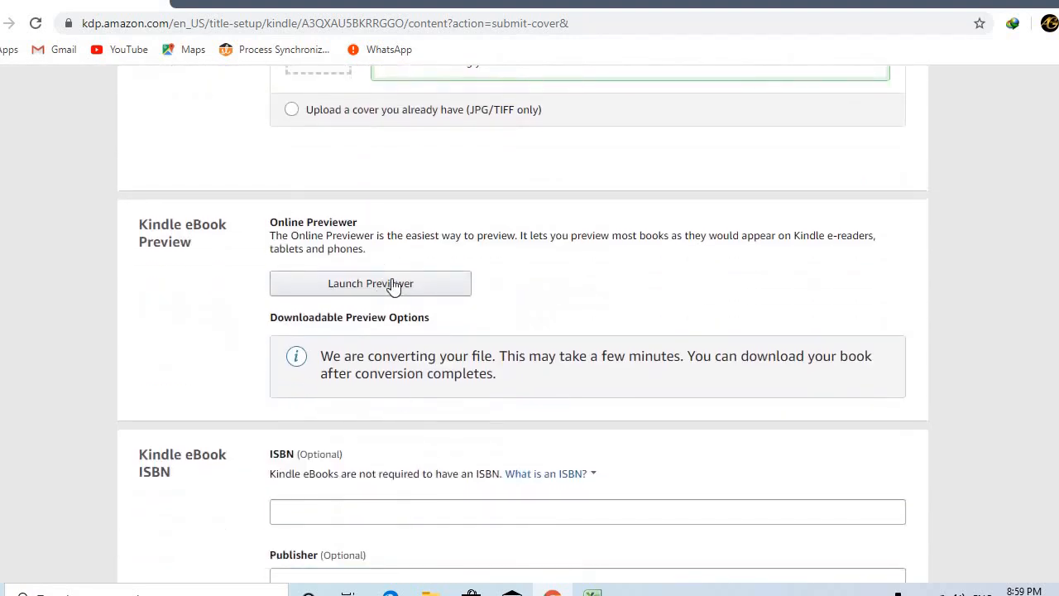
scroll(484, 418, "up", 10)
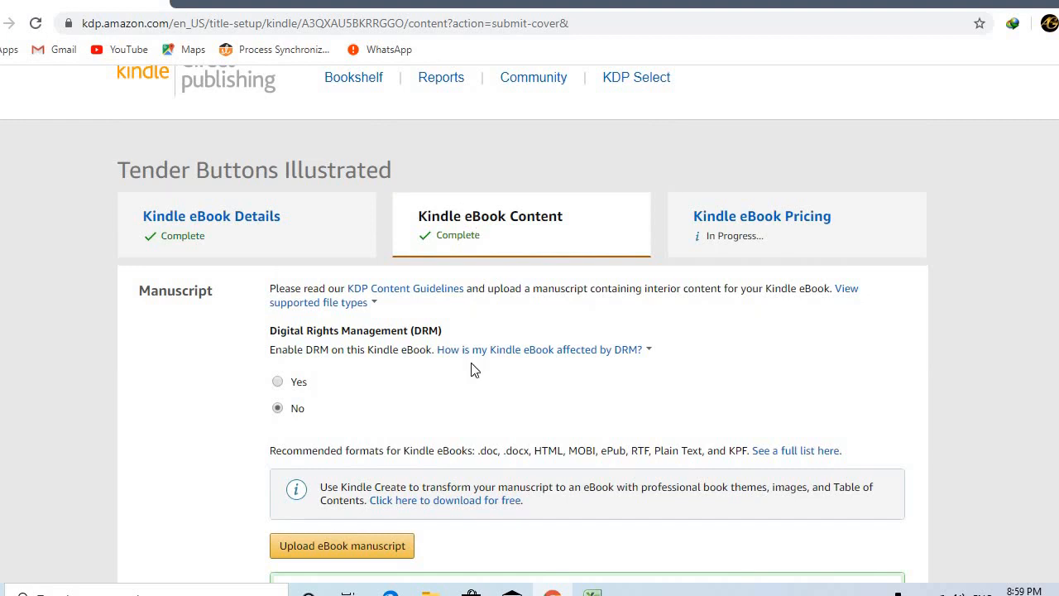
Step: Review the eBook content page down to the ISBN section, save it and continue to pricing
scroll(408, 422, "down", 2)
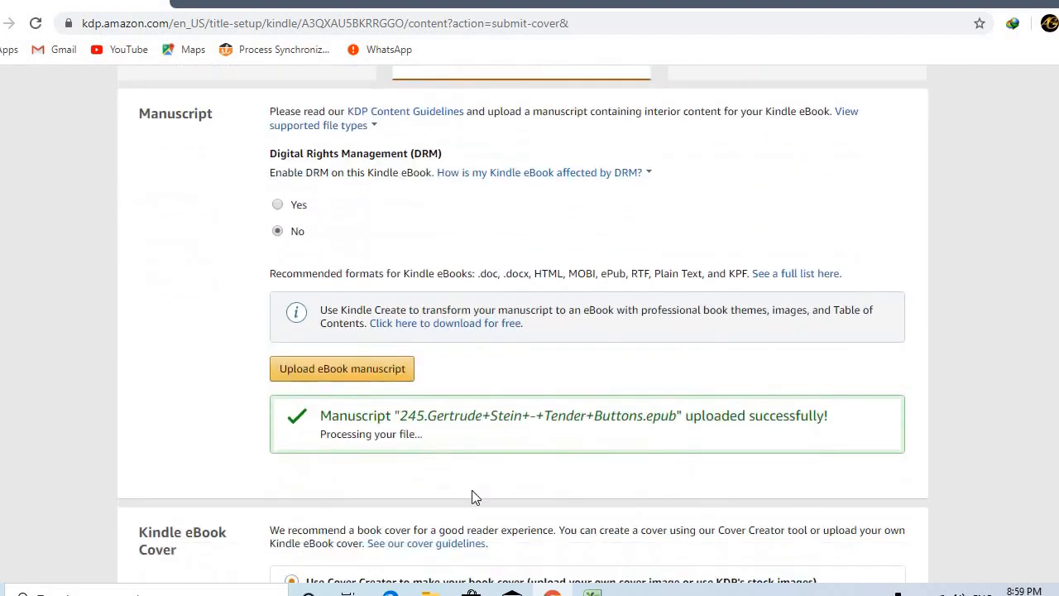
scroll(503, 506, "down", 5)
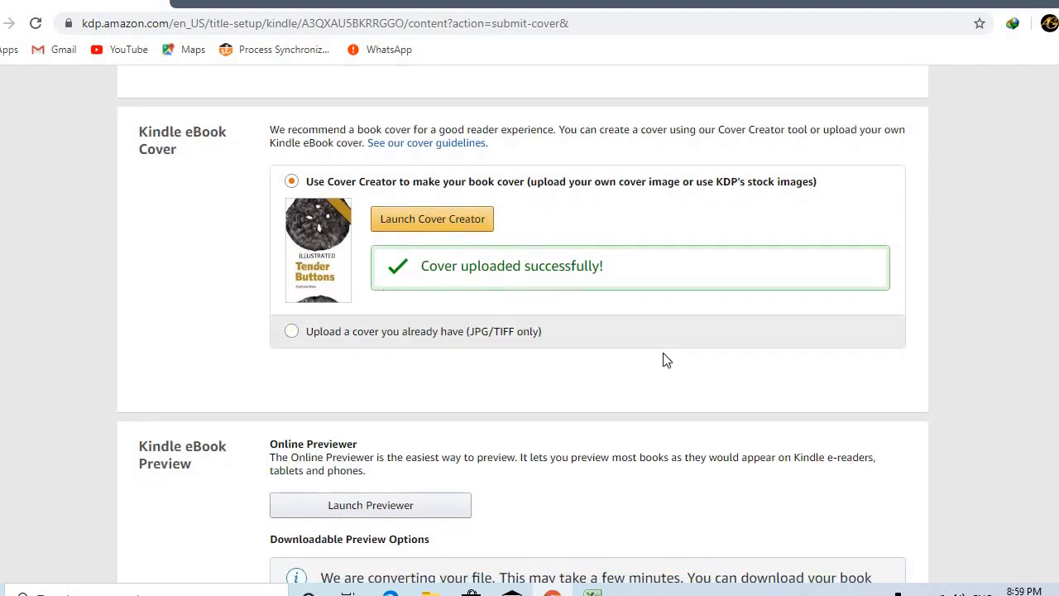
scroll(665, 360, "down", 4)
scroll(665, 359, "down", 3)
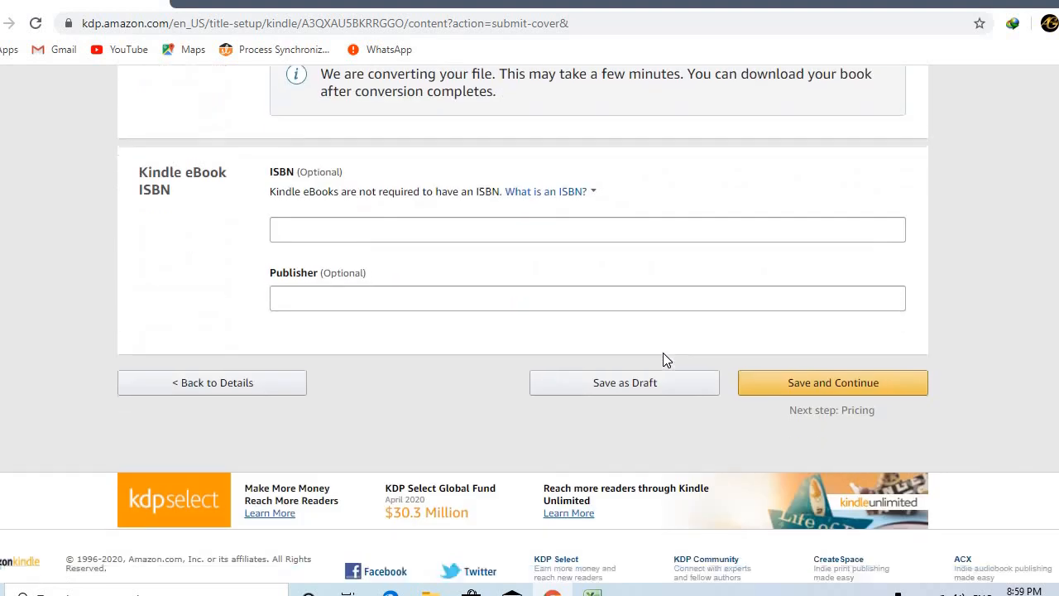
left_click(814, 327)
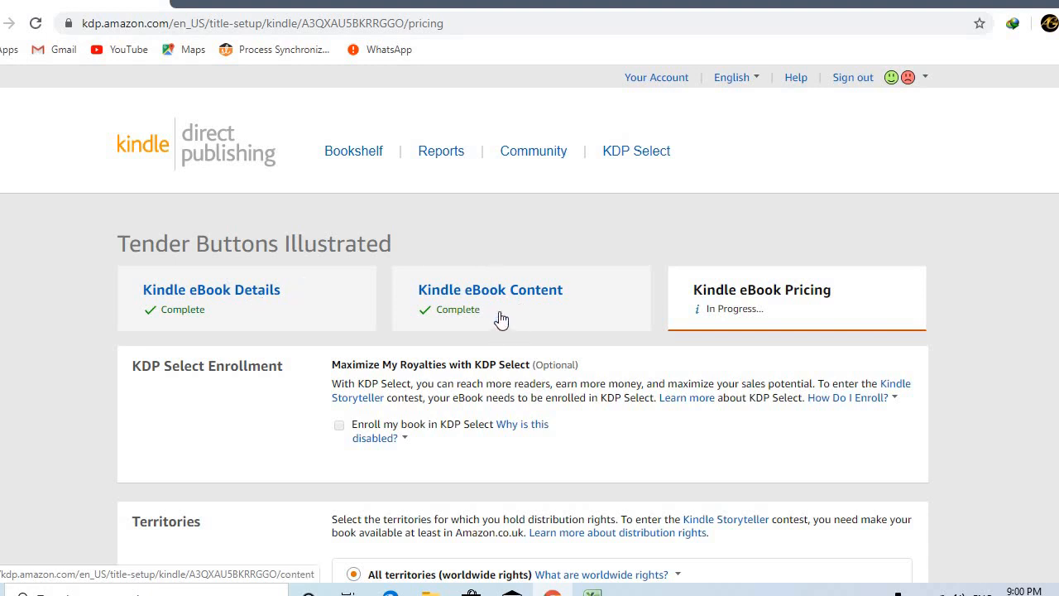
Step: Set the Kindle eBook's list price to $3 USD with Amazon.com as the primary marketplace
scroll(500, 318, "down", 1)
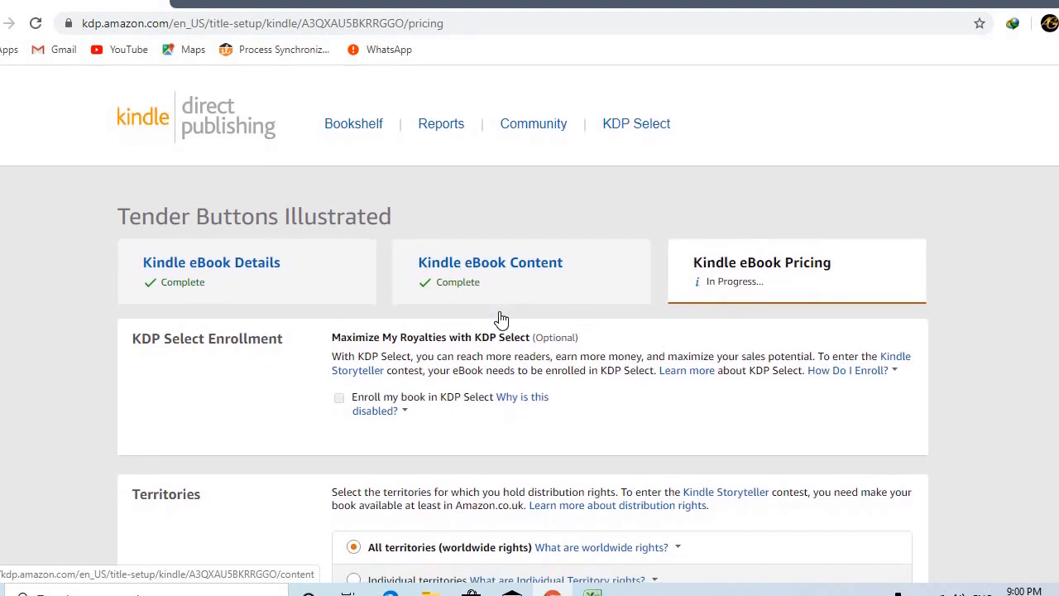
scroll(503, 321, "down", 1)
scroll(503, 321, "up", 1)
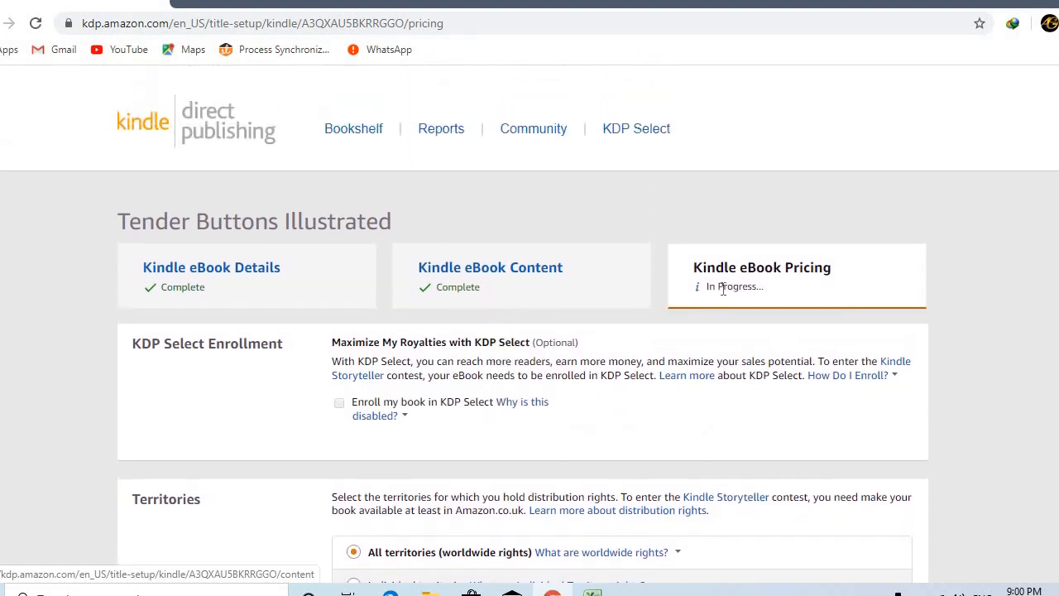
double_click(828, 267)
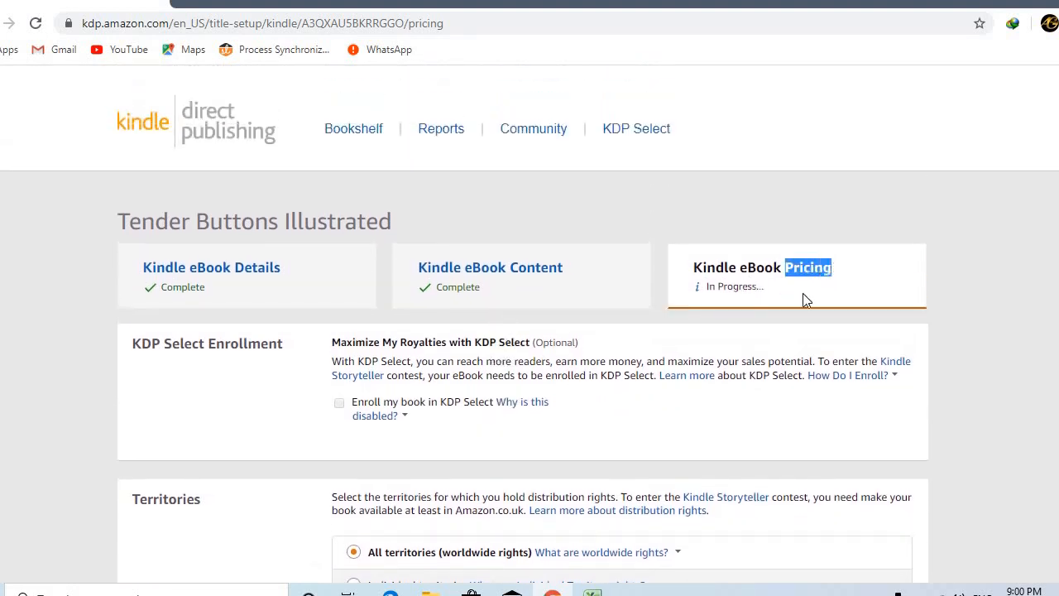
left_click(744, 300)
scroll(743, 298, "down", 4)
scroll(742, 303, "down", 5)
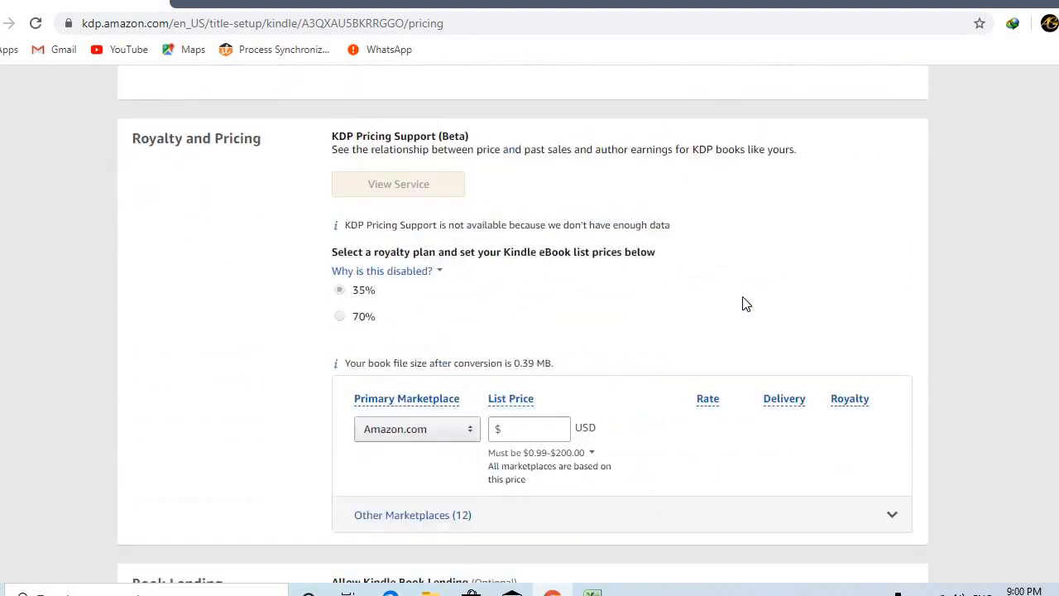
left_click(519, 284)
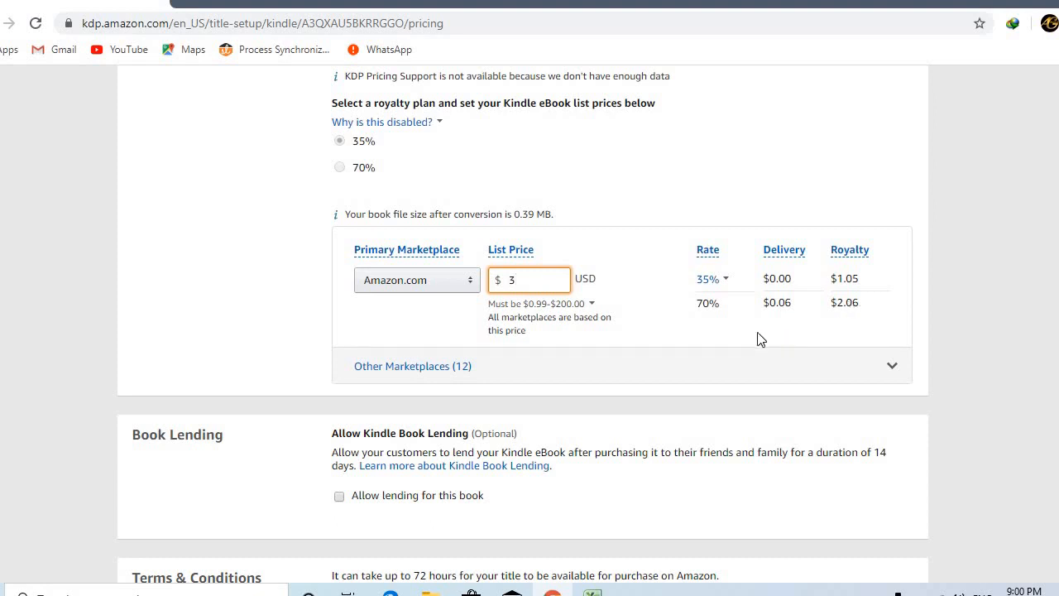
Step: Publish the Kindle eBook with lending left disabled and dismiss the submission confirmation
scroll(759, 338, "down", 4)
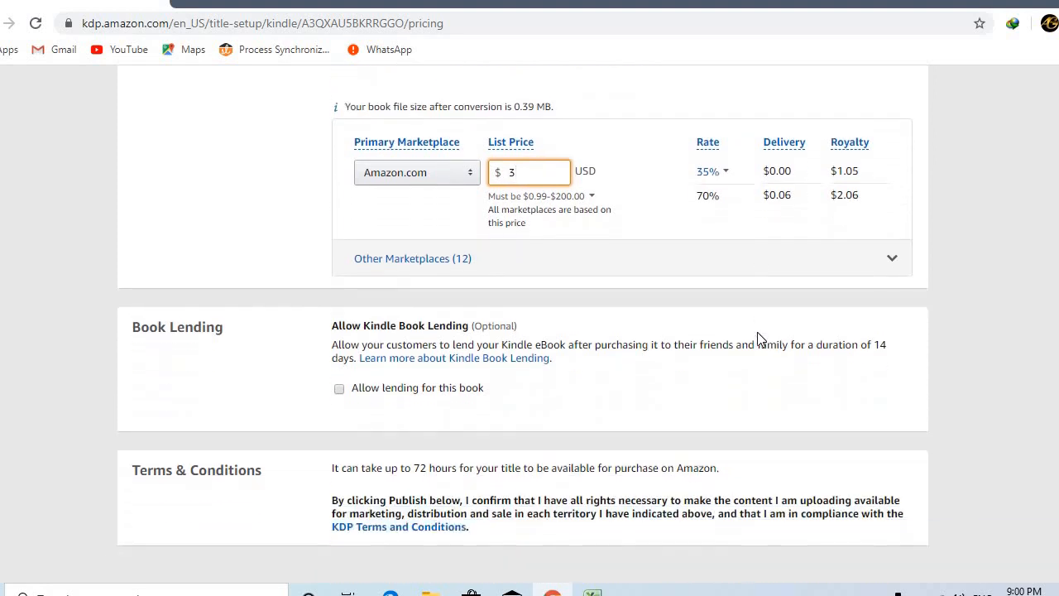
scroll(761, 336, "down", 1)
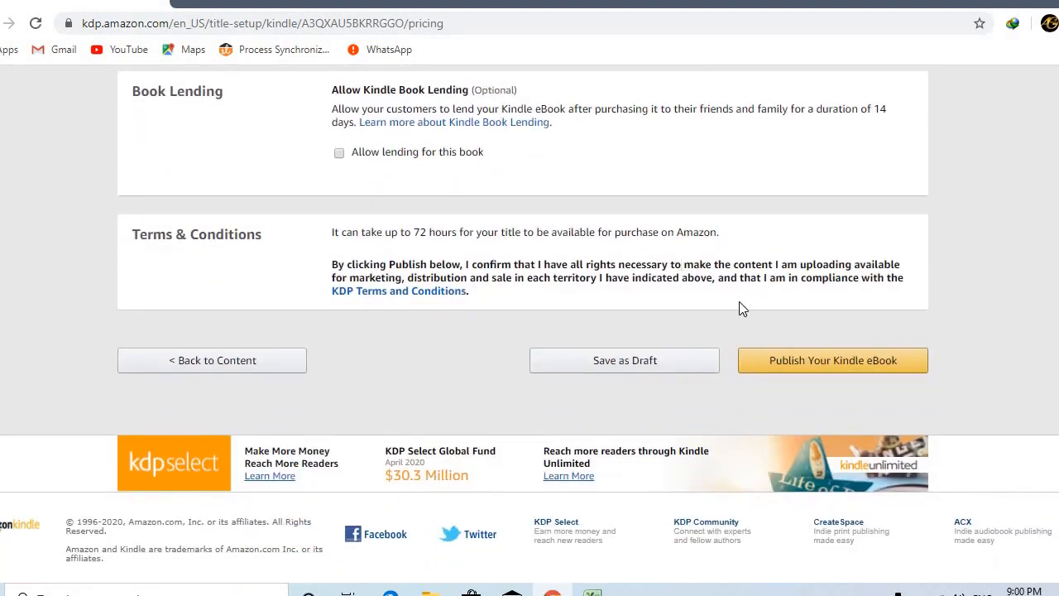
left_click(816, 365)
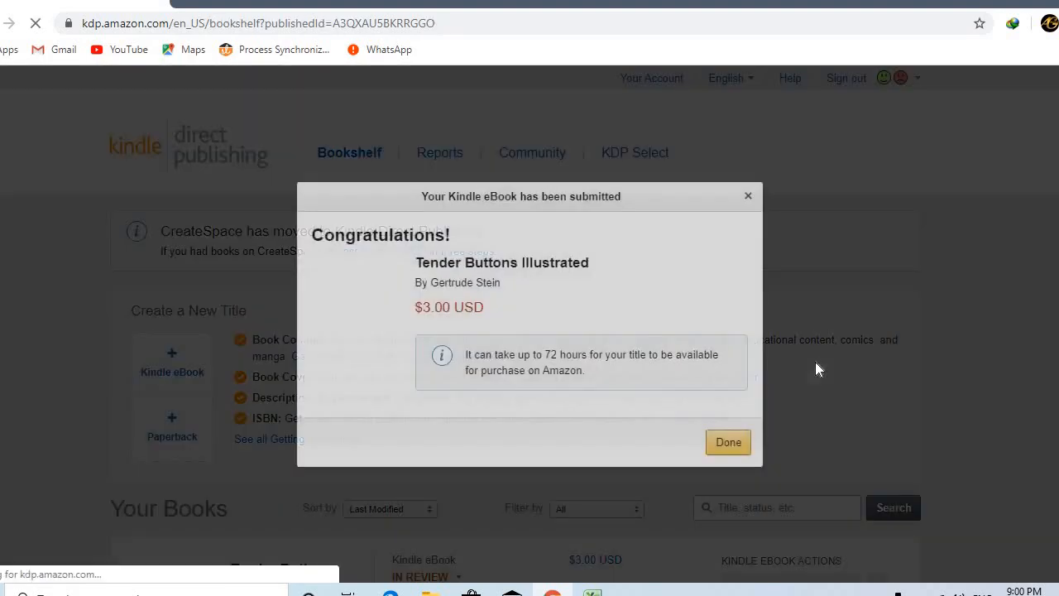
left_click(728, 441)
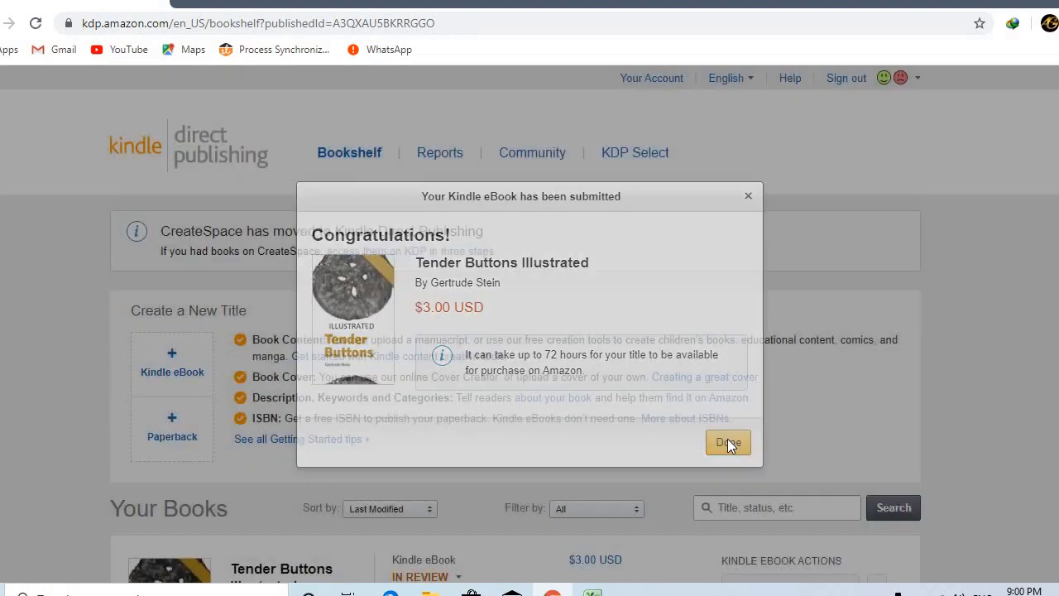
Step: Check the review status details of the Tender Buttons Illustrated Kindle eBook on the bookshelf
scroll(202, 370, "down", 3)
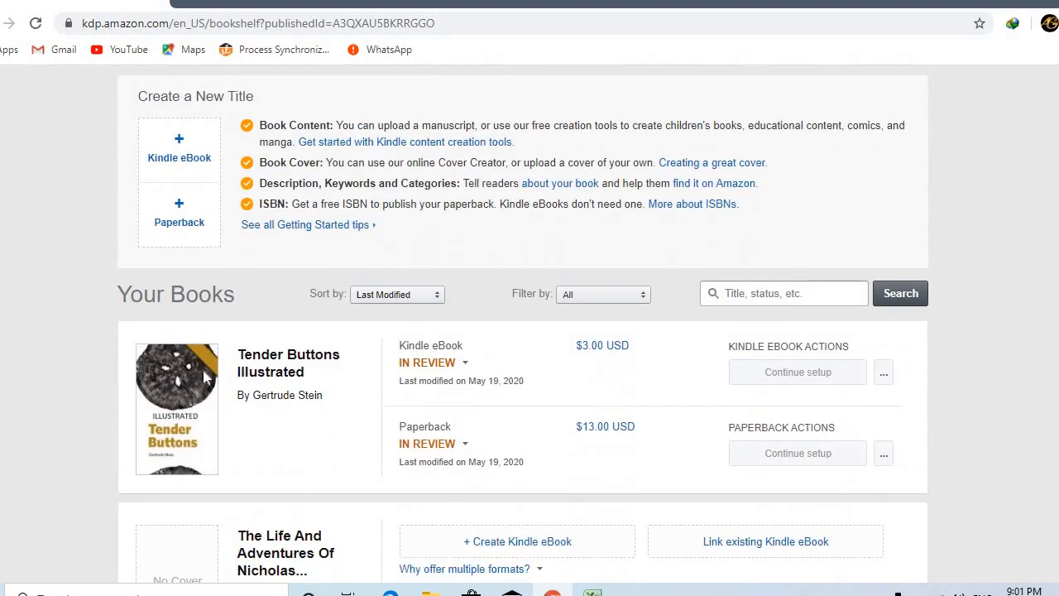
mouse_move(404, 362)
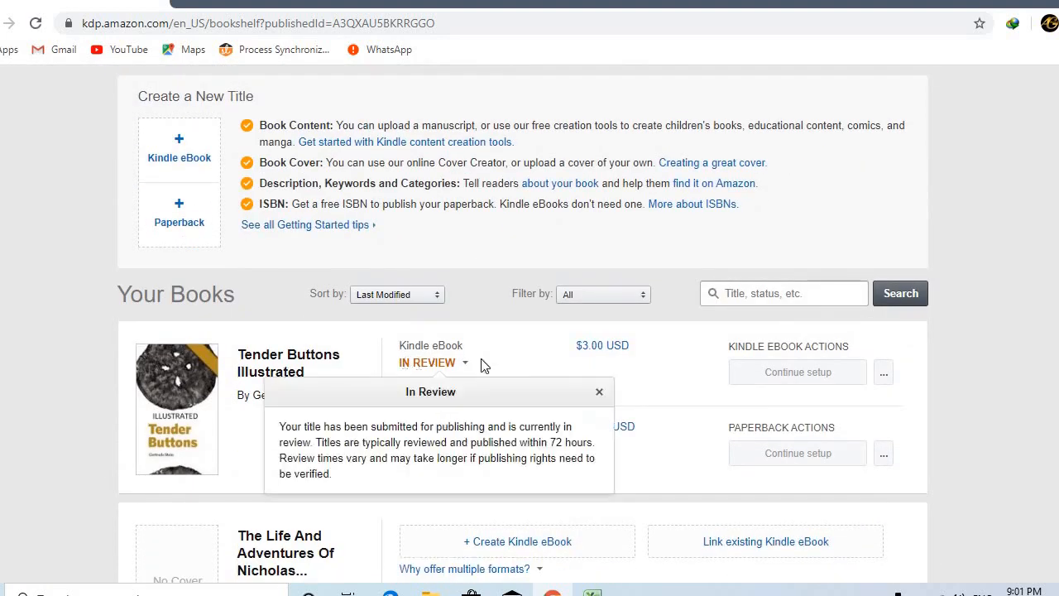
mouse_move(460, 366)
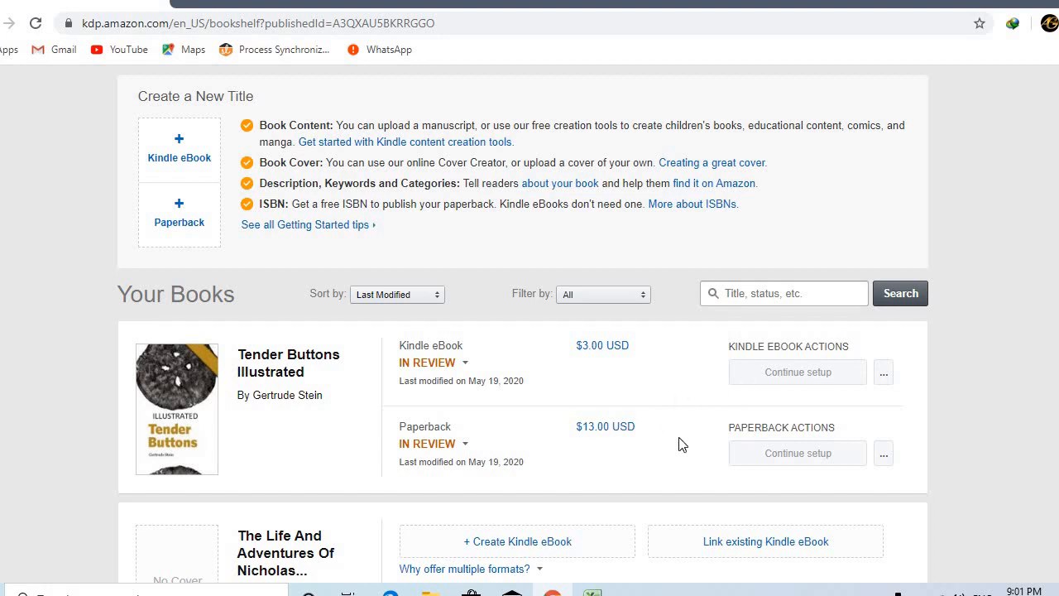
Step: Examine the publishing statuses of the Kindle eBook and paperback editions of the other books on the bookshelf
scroll(679, 444, "down", 7)
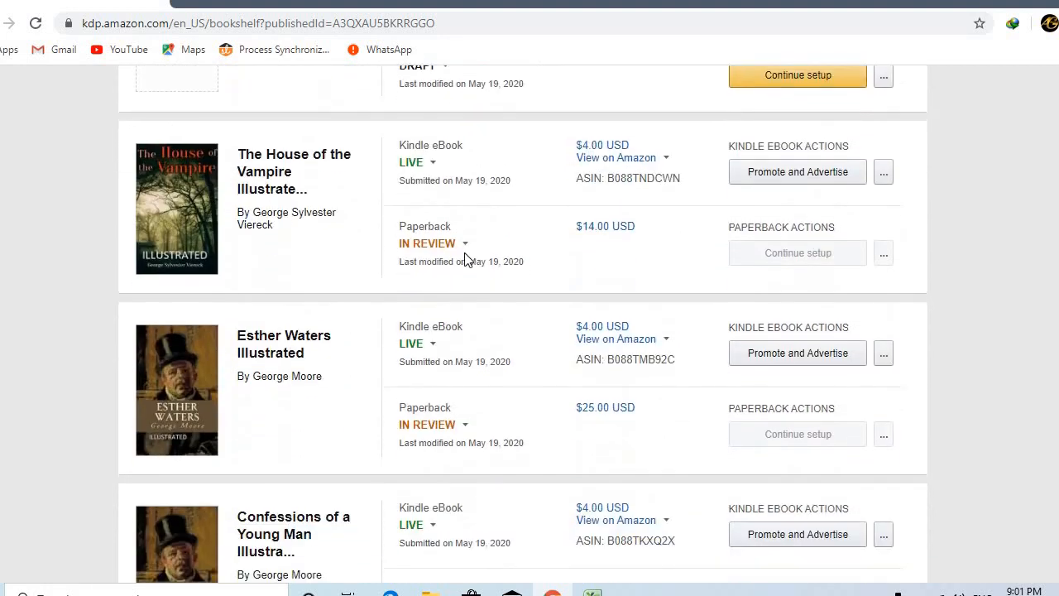
scroll(421, 184, "down", 1)
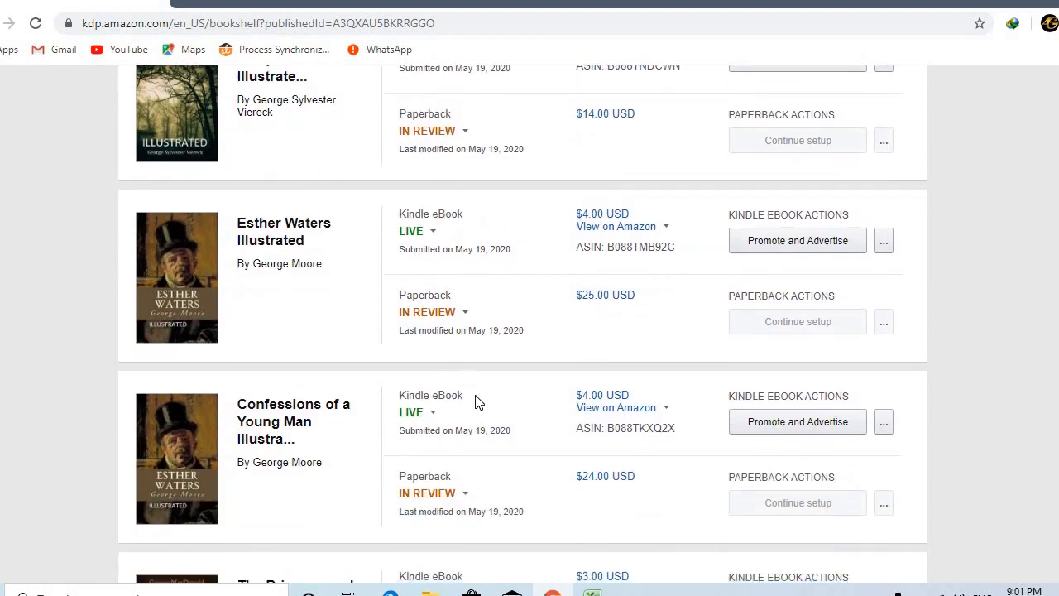
scroll(476, 401, "down", 8)
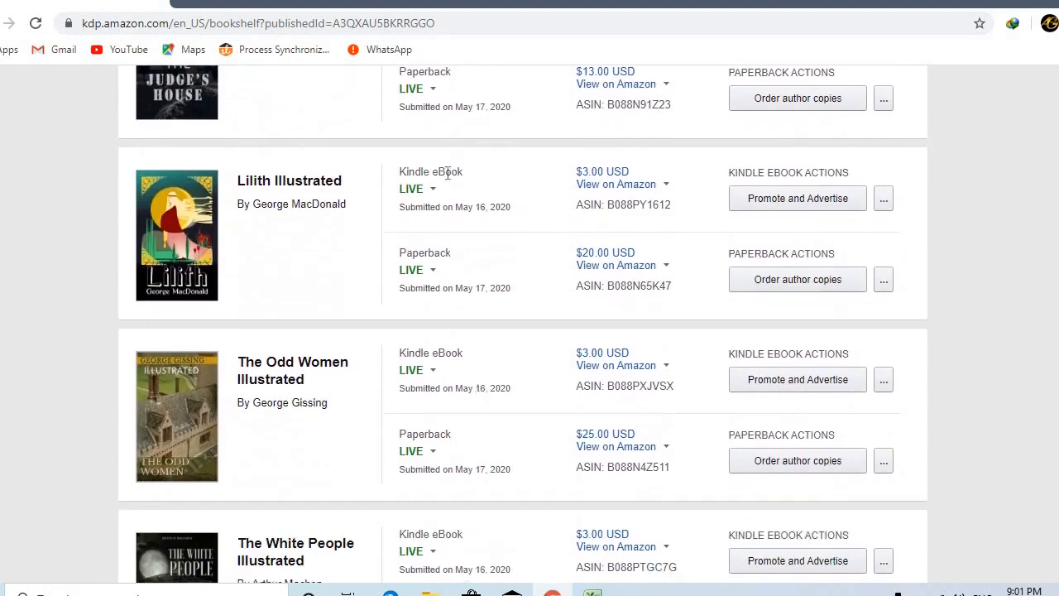
scroll(480, 464, "up", 12)
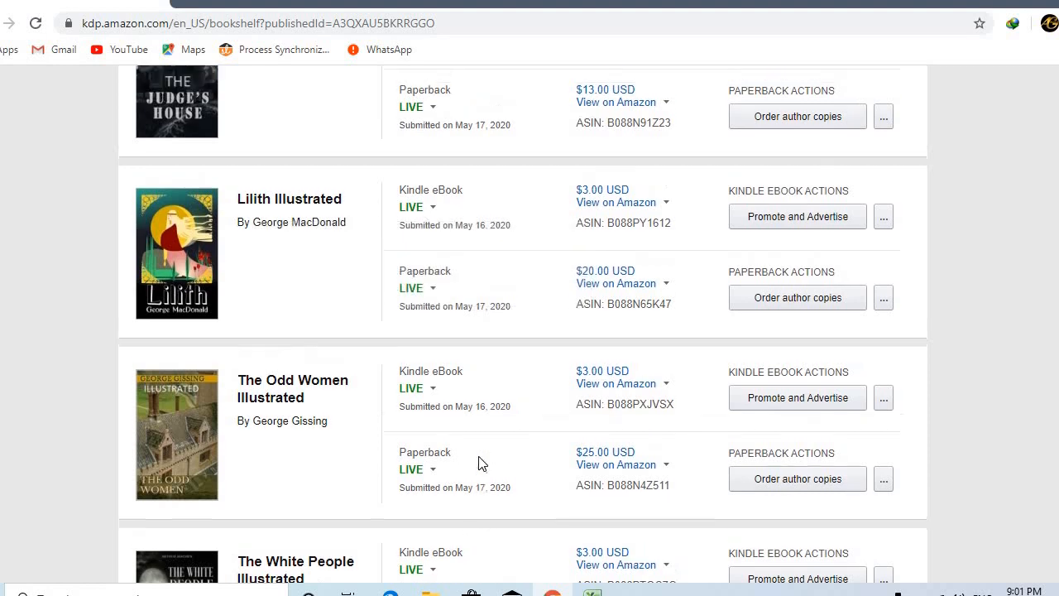
scroll(482, 462, "up", 3)
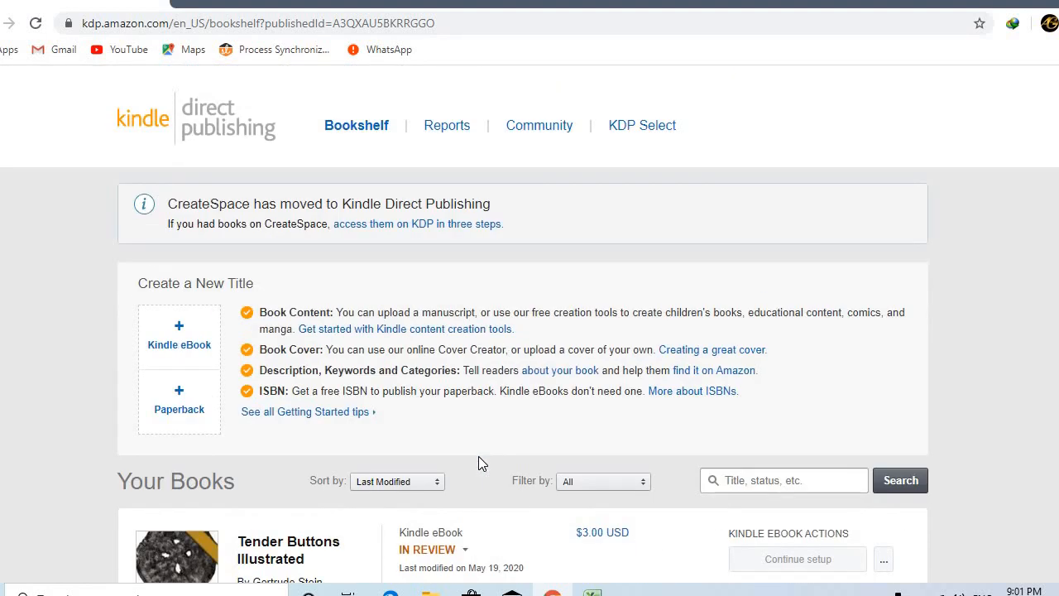
scroll(479, 456, "down", 2)
scroll(479, 456, "up", 2)
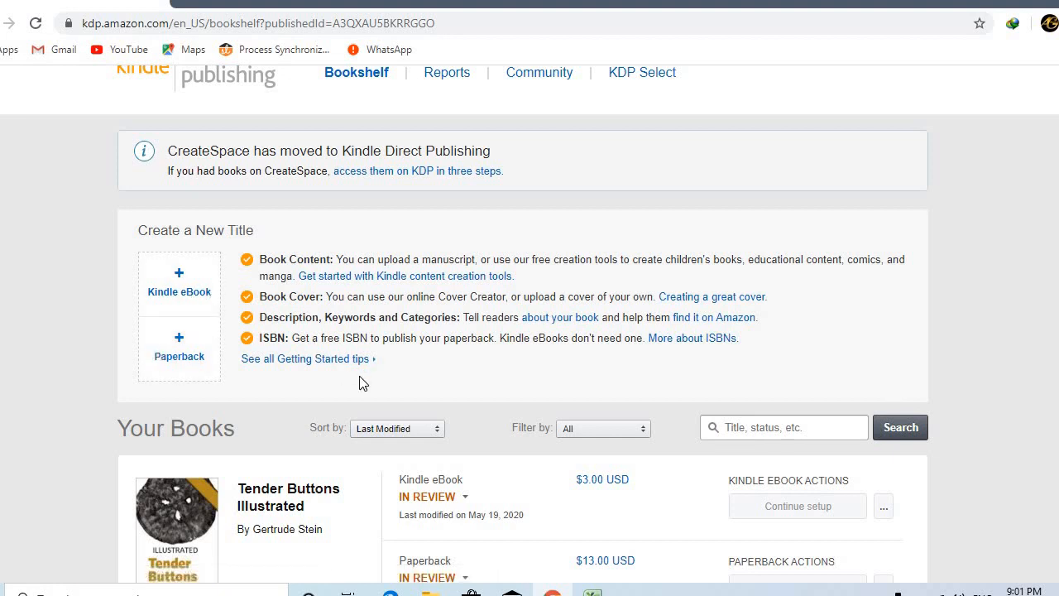
scroll(359, 383, "down", 1)
scroll(359, 382, "up", 2)
scroll(359, 382, "down", 6)
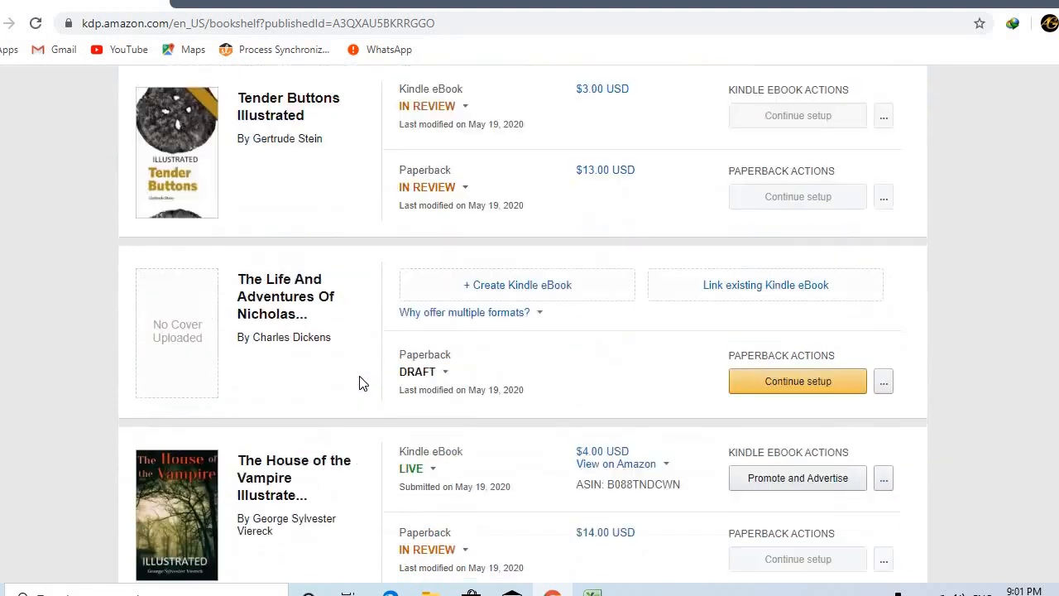
scroll(359, 382, "down", 4)
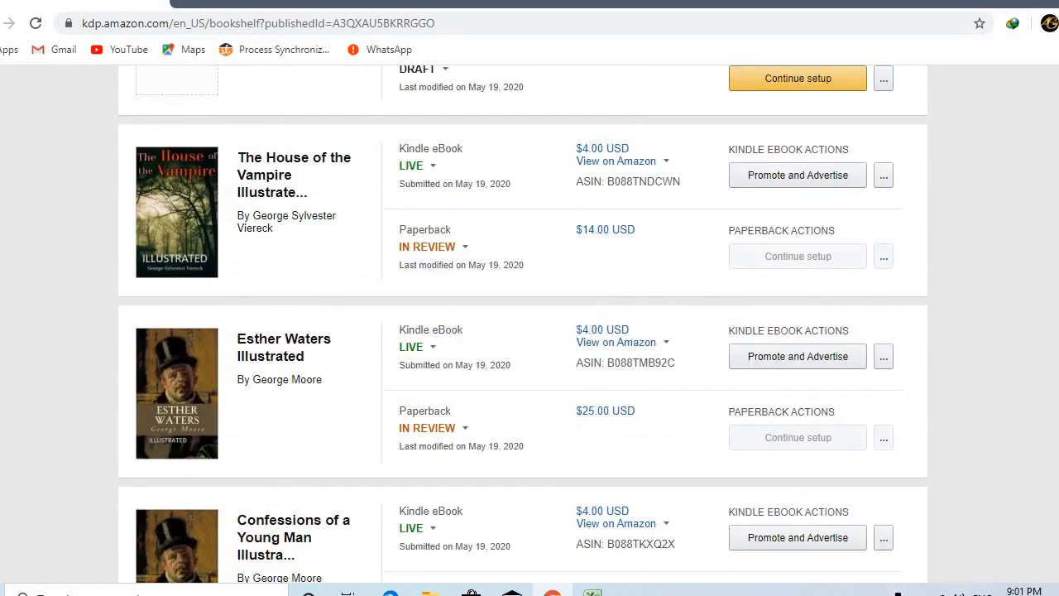
left_click(877, 591)
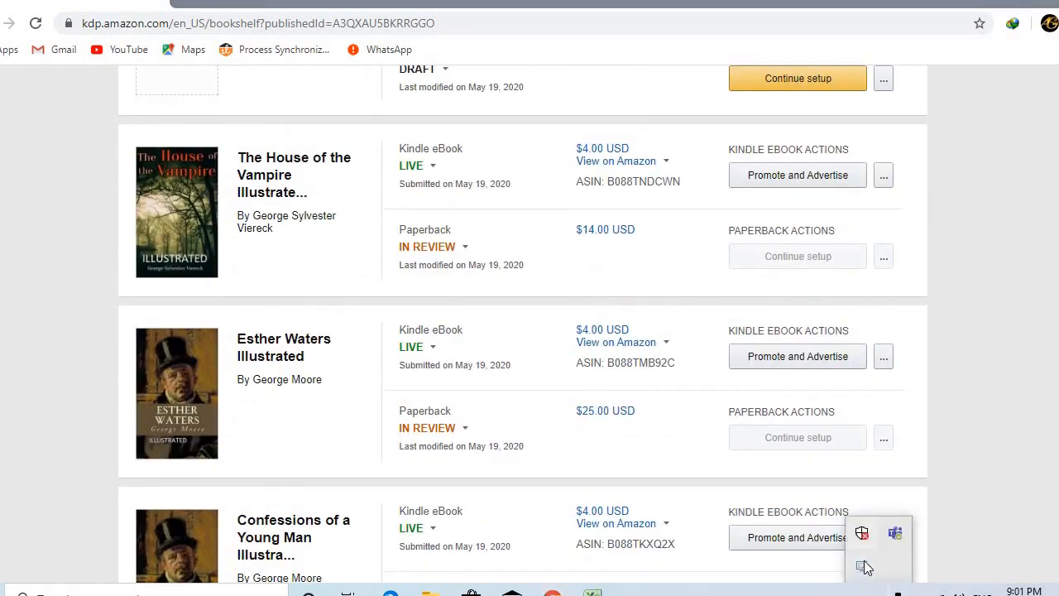